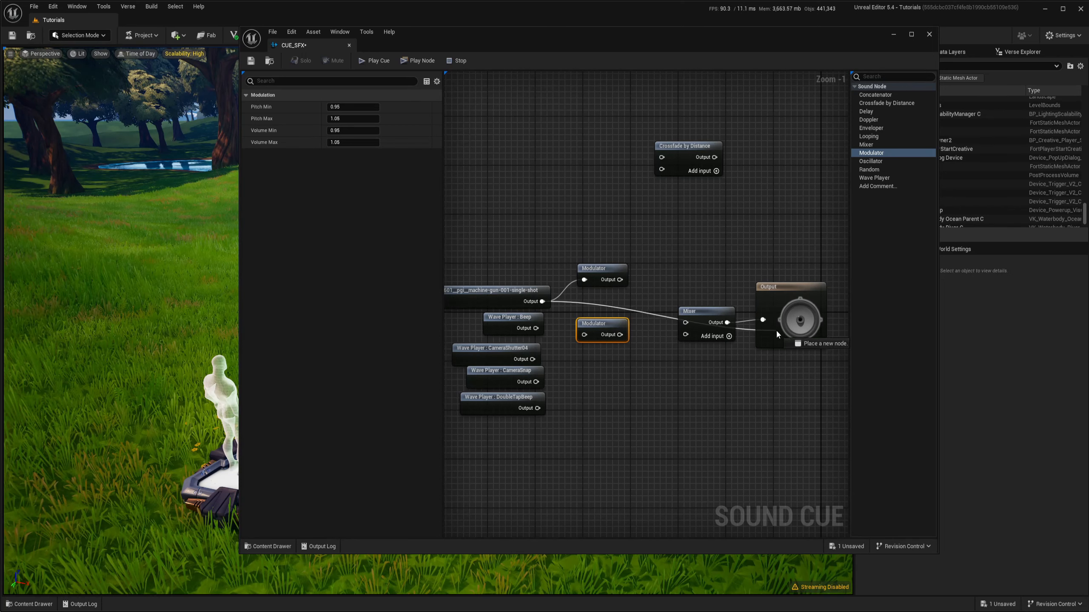
Move the Mixer node below the sound connection and set the upper Modulator's Pitch Min to about 0.206
left_click_drag(695, 311, 695, 367)
scroll(600, 317, "up", 1)
left_click(595, 268)
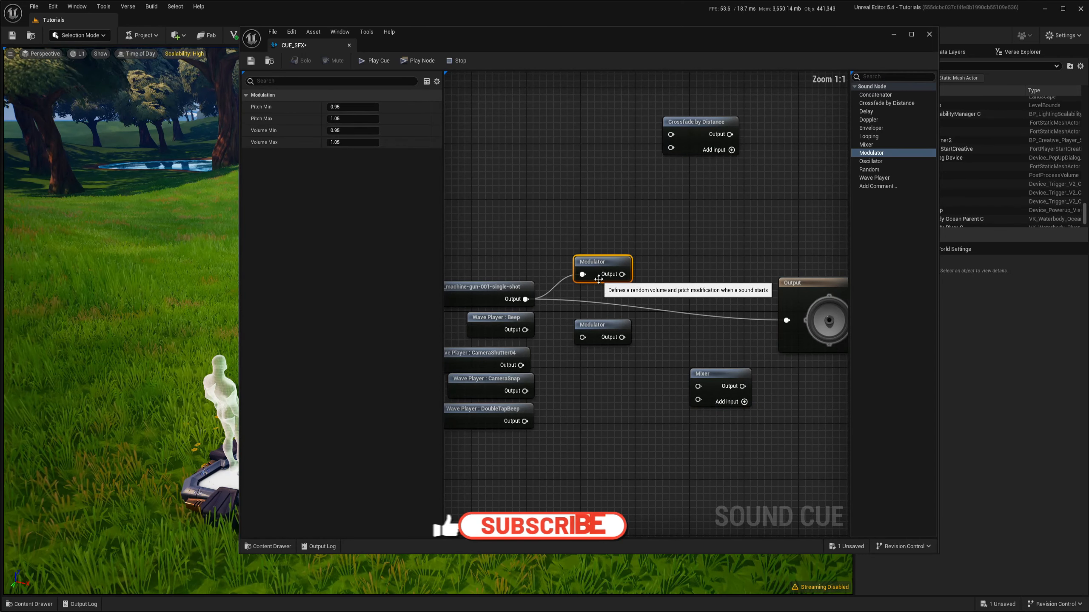
type("0.214")
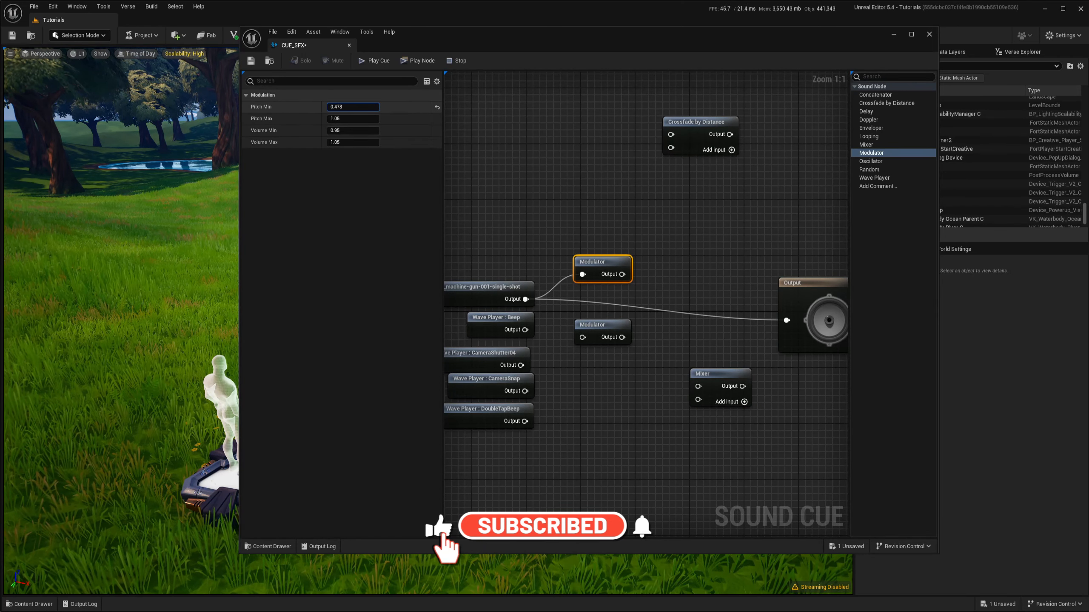
left_click_drag(353, 106, 351, 117)
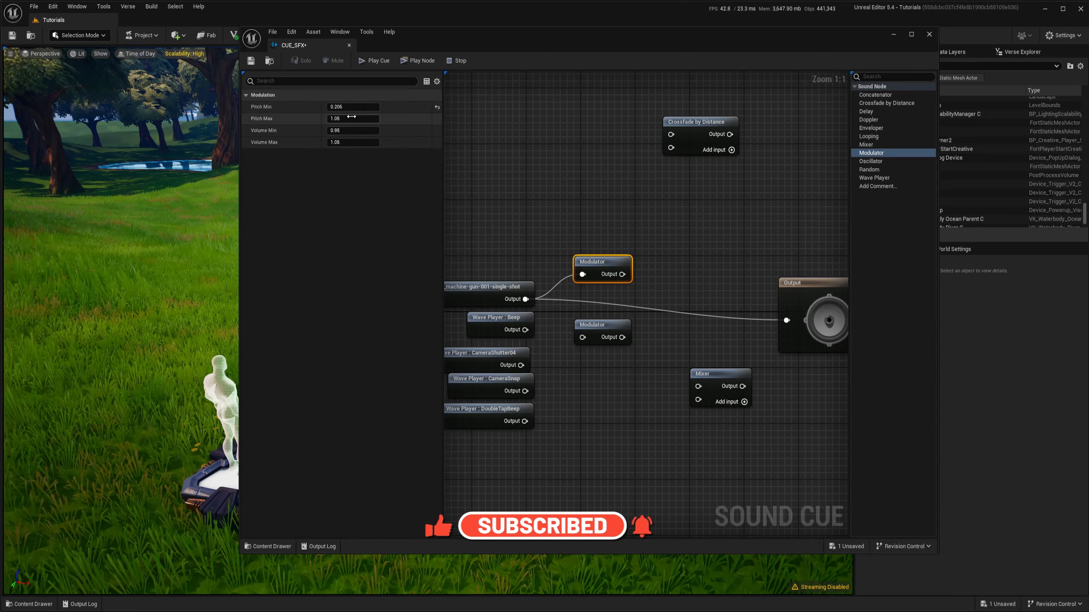
Set the lower Modulator's Pitch Min to 1.852148, Pitch Max to 2.198741, Volume Min to 1.318868 and Volume Max to 1.537466
left_click(596, 326)
left_click_drag(352, 106, 358, 142)
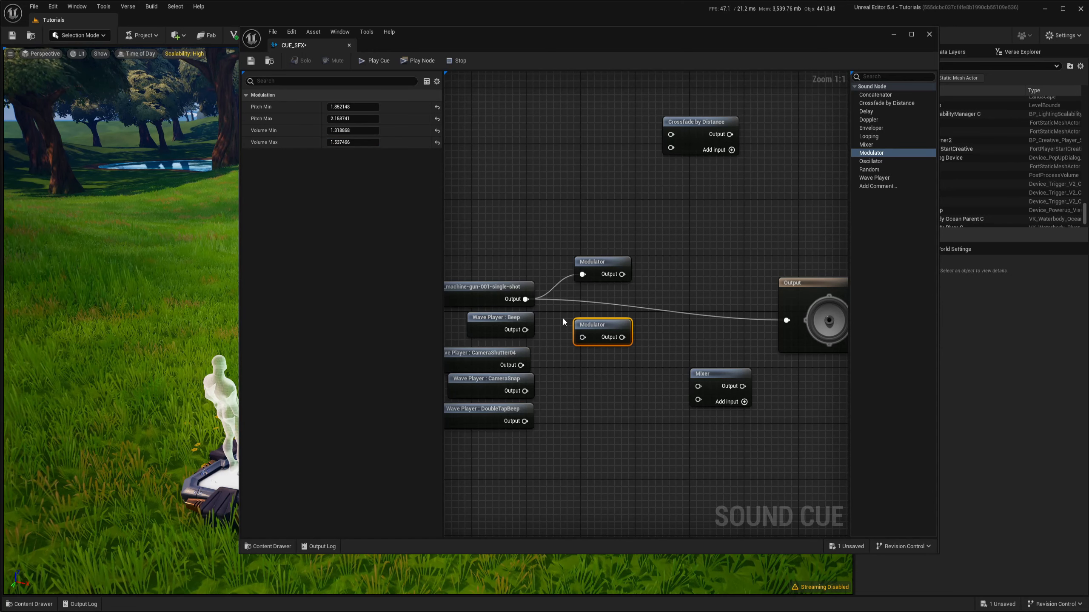
Play the cue with the unmodulated machine-gun shot, then route it through the upper Modulator to the Output and play it again
mouse_move(508, 287)
right_mouse_down()
mouse_move(518, 270)
mouse_move(561, 274)
mouse_move(491, 278)
right_mouse_up()
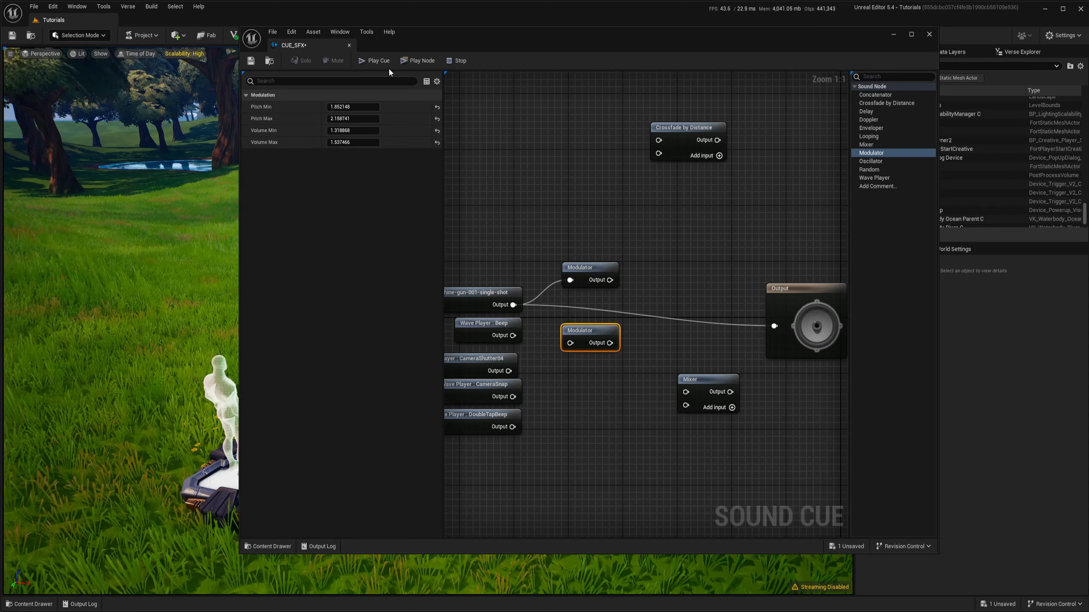
left_click(373, 61)
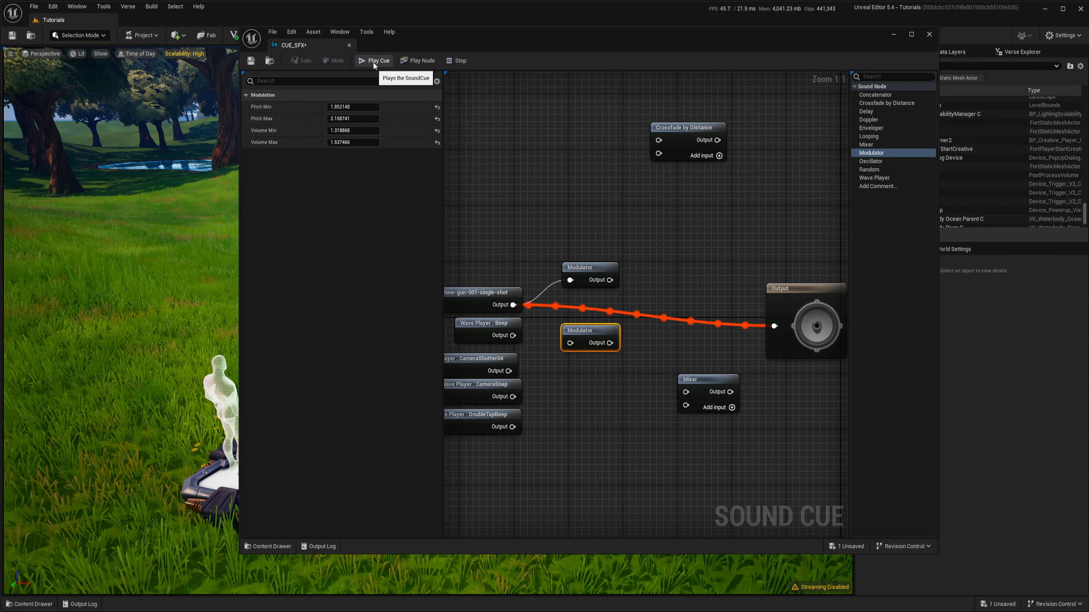
left_click_drag(609, 280, 774, 326)
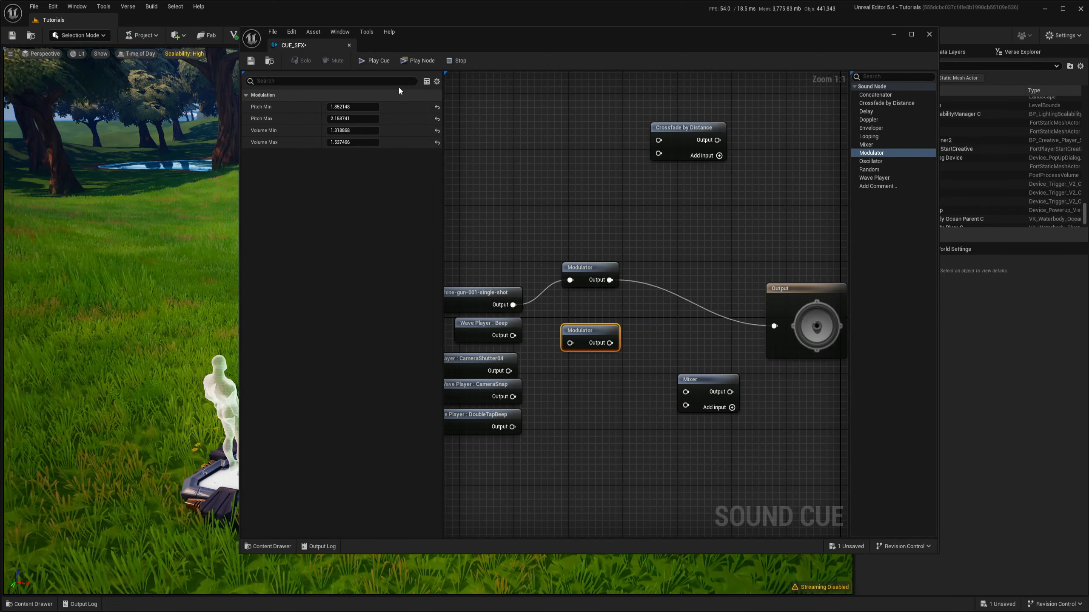
left_click(376, 62)
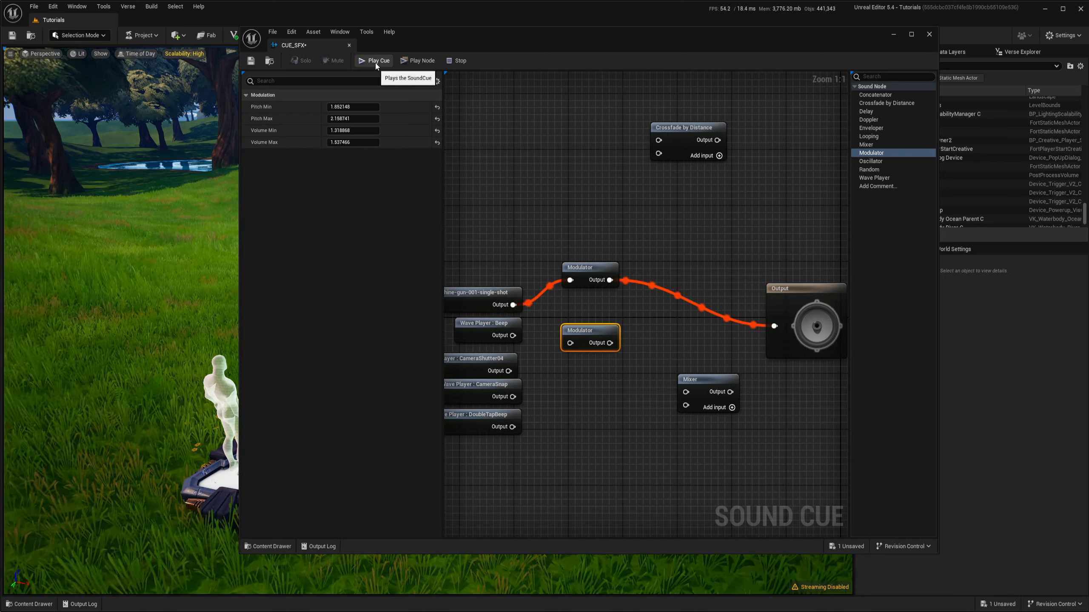
Route the machine-gun wave player through the lower Modulator into the Output and play the cue
left_click_drag(512, 305, 570, 343)
left_click_drag(609, 343, 774, 325)
left_click(379, 63)
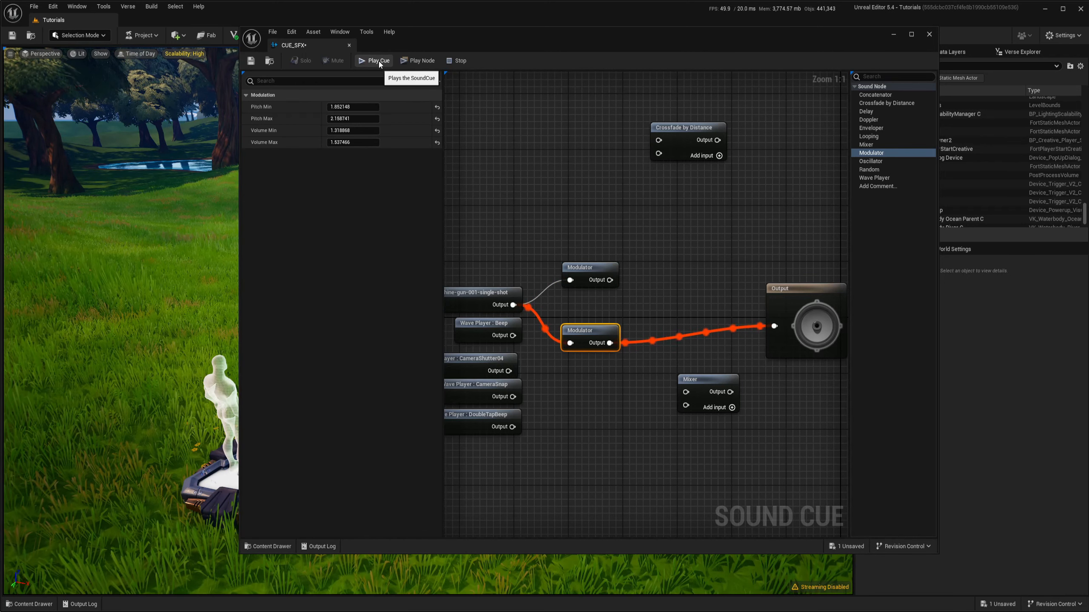
Connect the Beep wave player to the Modulators in place of the machine-gun shot and play the cue through the lower and upper Modulator
right_click_drag(502, 325, 529, 296)
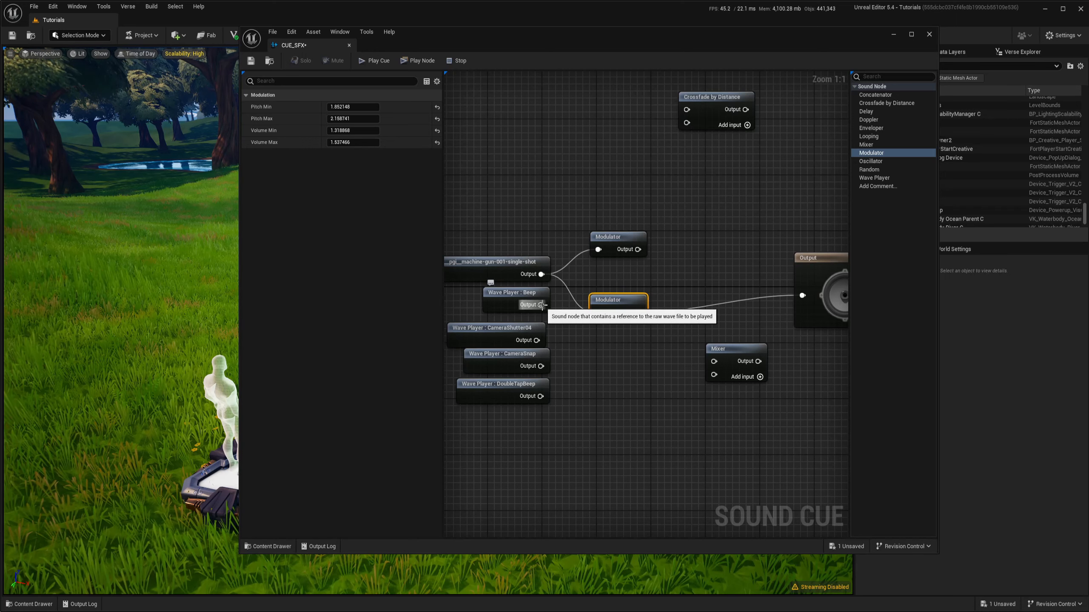
left_click_drag(541, 305, 598, 312)
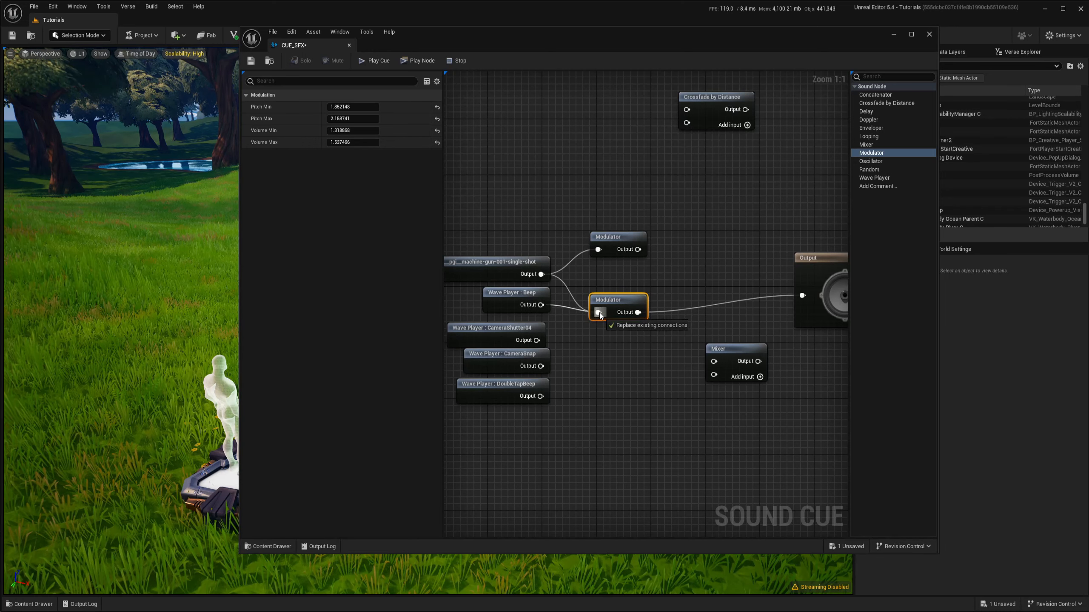
left_click(373, 63)
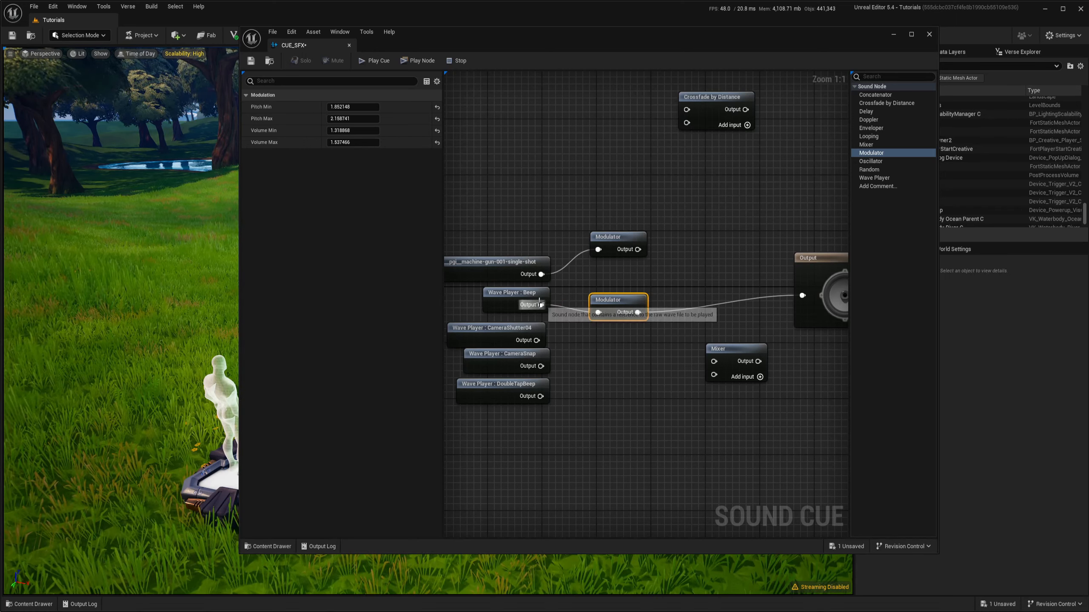
left_click_drag(541, 305, 802, 295)
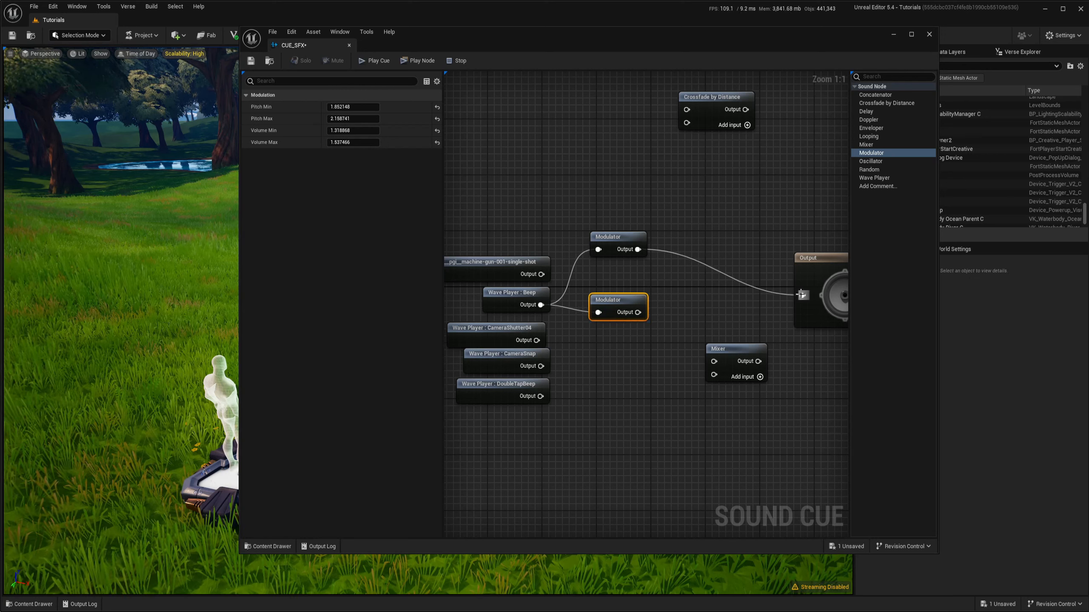
left_click(363, 62)
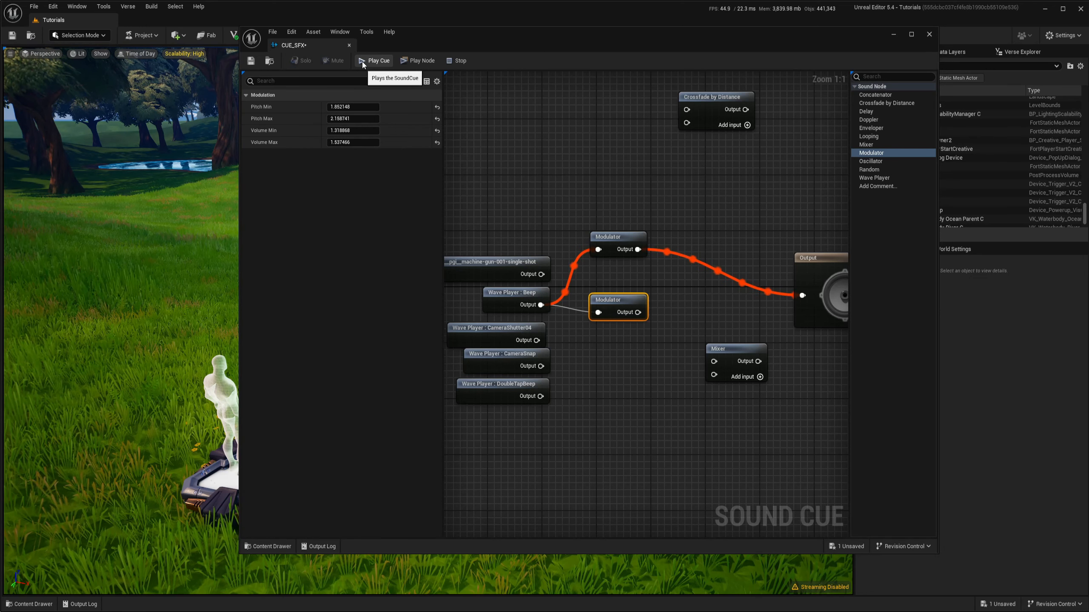
Place the Mixer between the Modulators and the Output, connect both Modulators through it to the Output, and play the cue
right_click_drag(524, 298, 521, 290)
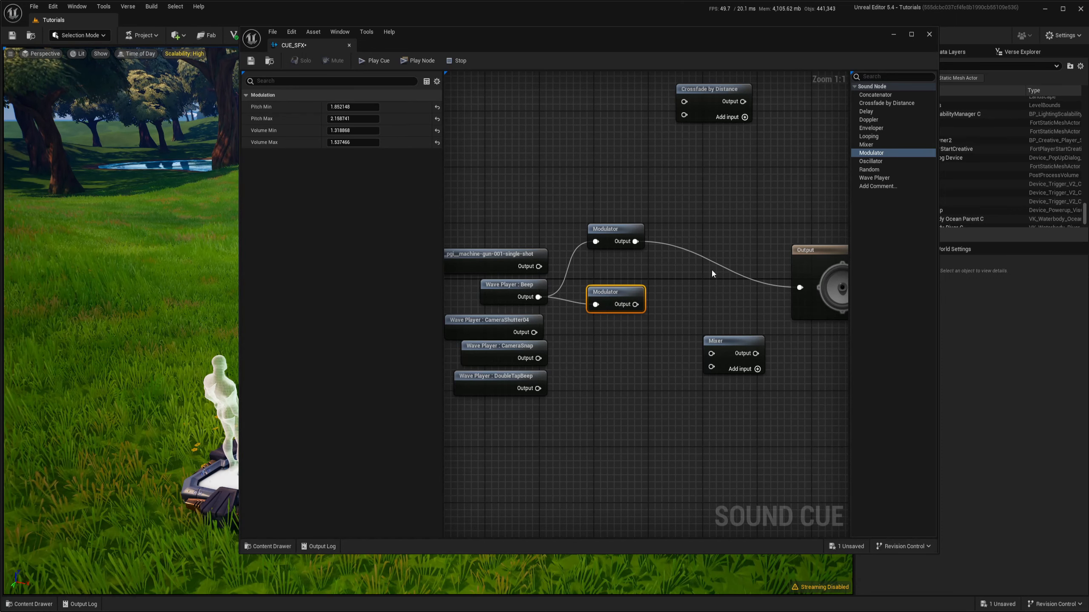
right_click_drag(719, 284, 682, 281)
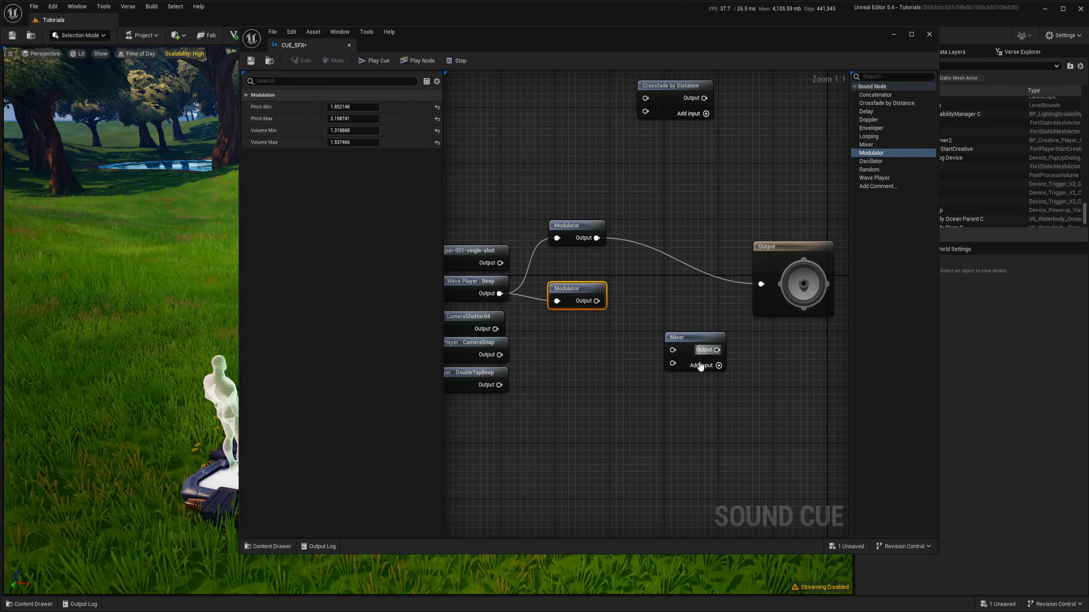
left_click_drag(688, 342, 681, 264)
left_click_drag(597, 301, 596, 239)
left_click_drag(711, 279, 703, 266)
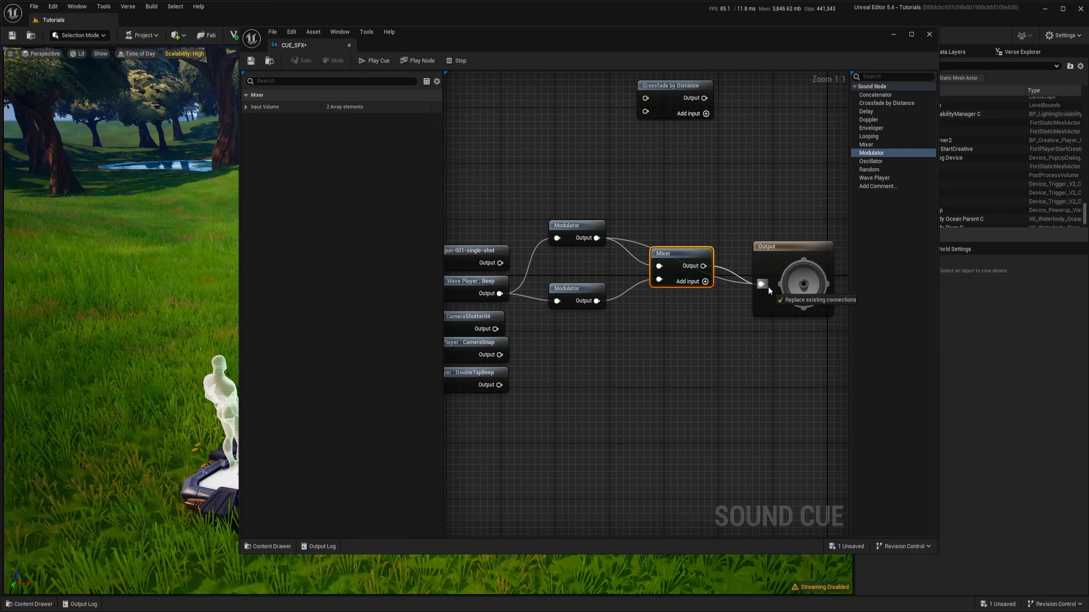
left_click(373, 61)
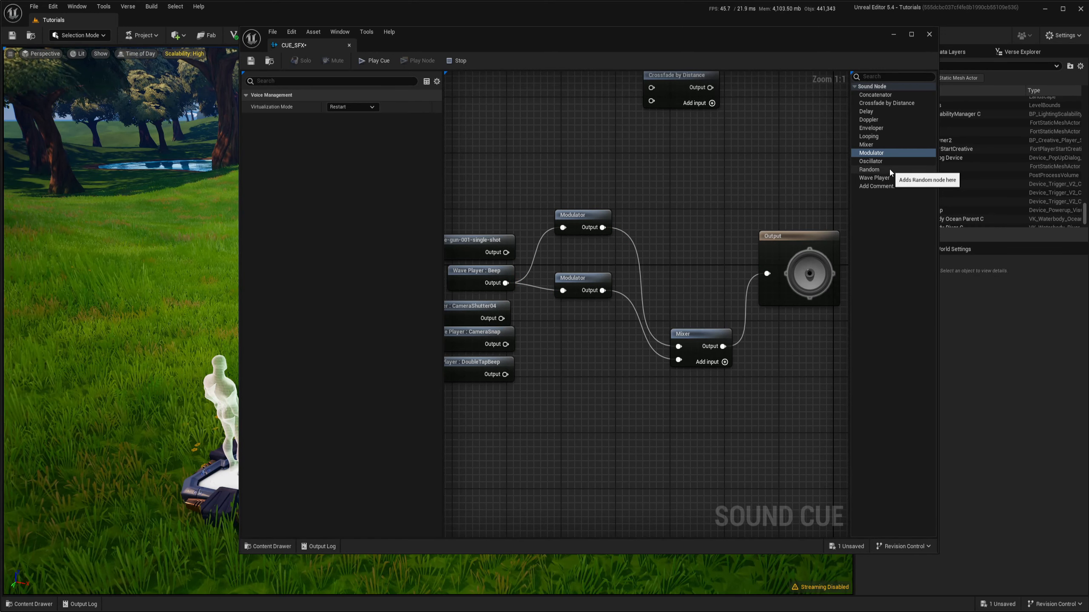
Add a Random node with five inputs, connect all five wave players to it, and link it to the Output
left_click_drag(890, 168, 684, 254)
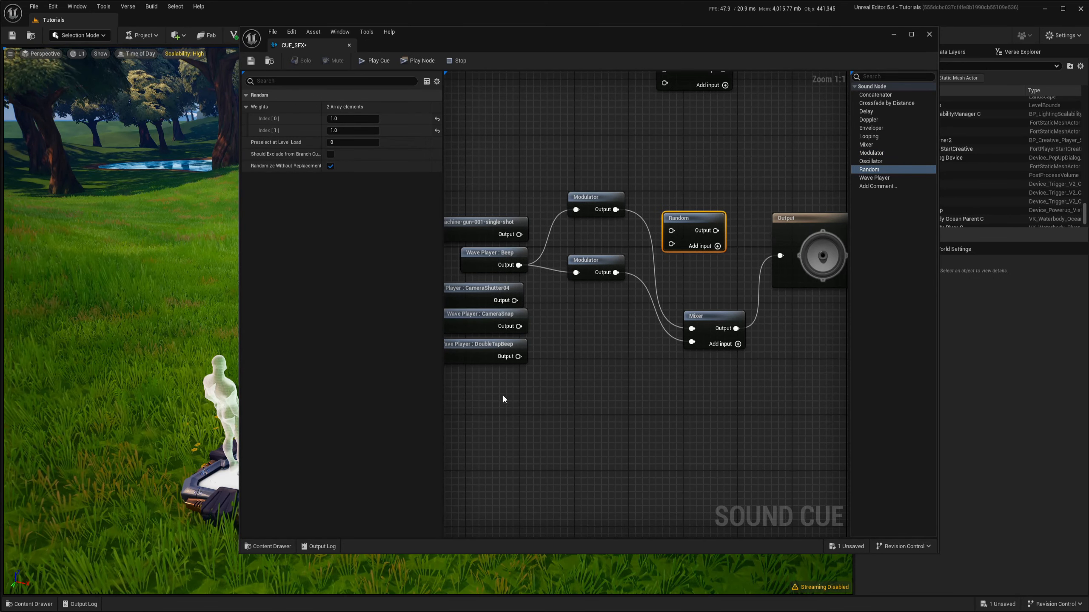
right_click_drag(576, 357, 618, 352)
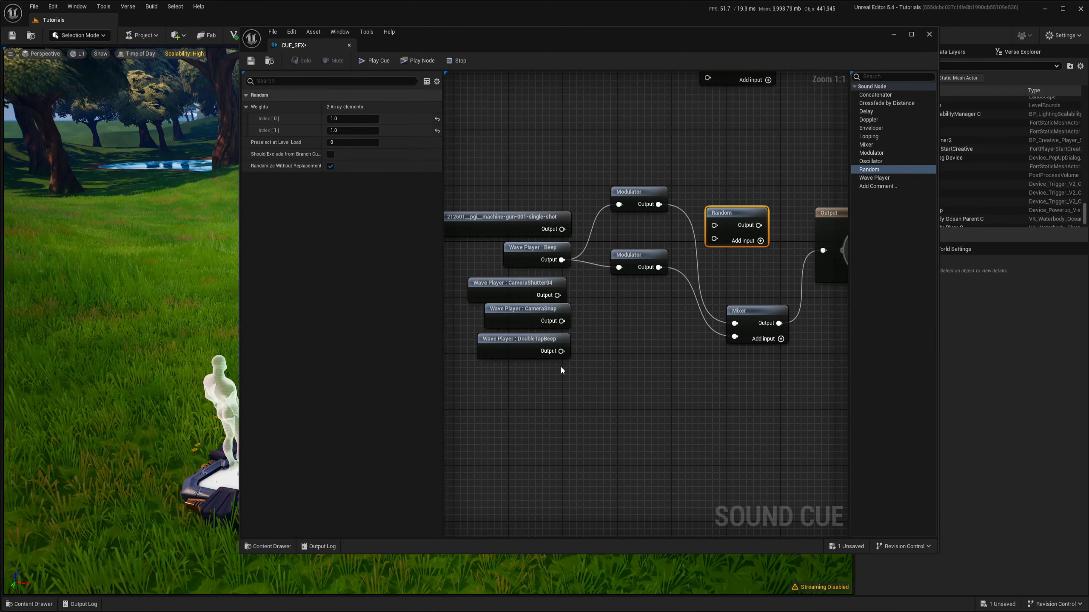
left_click(761, 241)
left_click(761, 241)
left_click(762, 241)
left_click_drag(562, 229, 714, 278)
left_click_drag(759, 225, 823, 250)
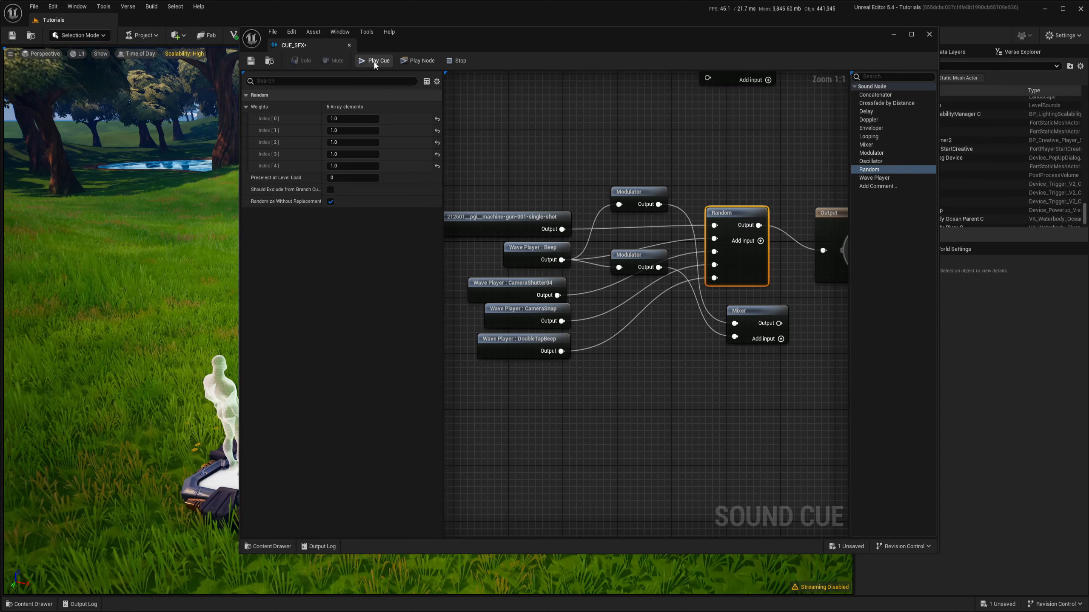
Delete both Modulator nodes and the Mixer node from the sound cue graph
left_click_drag(600, 180, 677, 279)
left_click(742, 311, "ctrl")
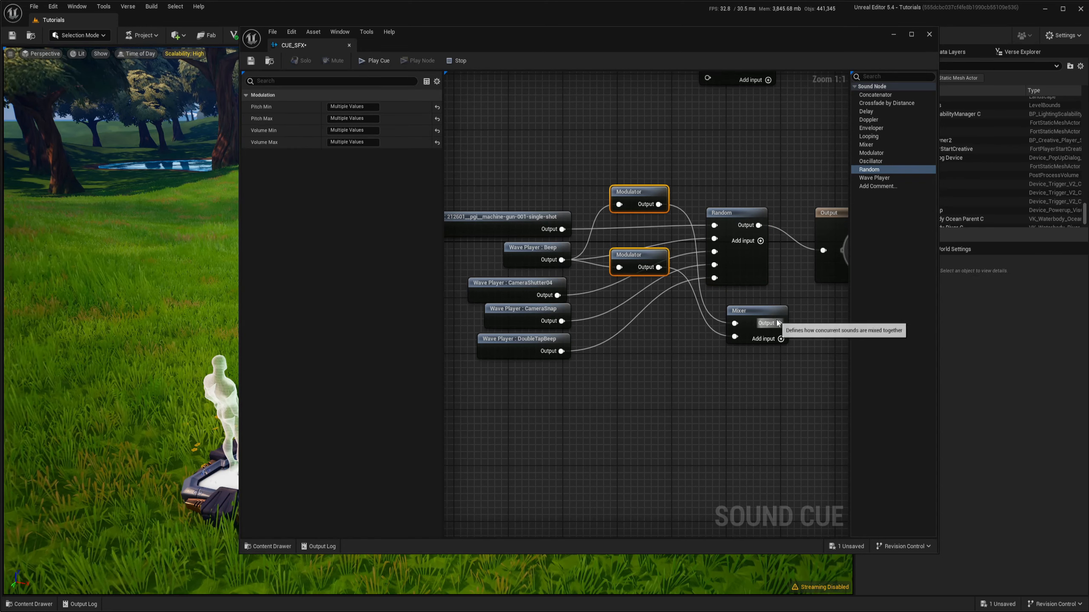
key("Delete")
Move all five wave players together closer to the Random node
right_click_drag(636, 349, 679, 343)
left_click_drag(658, 366, 506, 210)
left_click_drag(574, 297, 654, 293)
right_click_drag(707, 360, 611, 378)
left_click(611, 378)
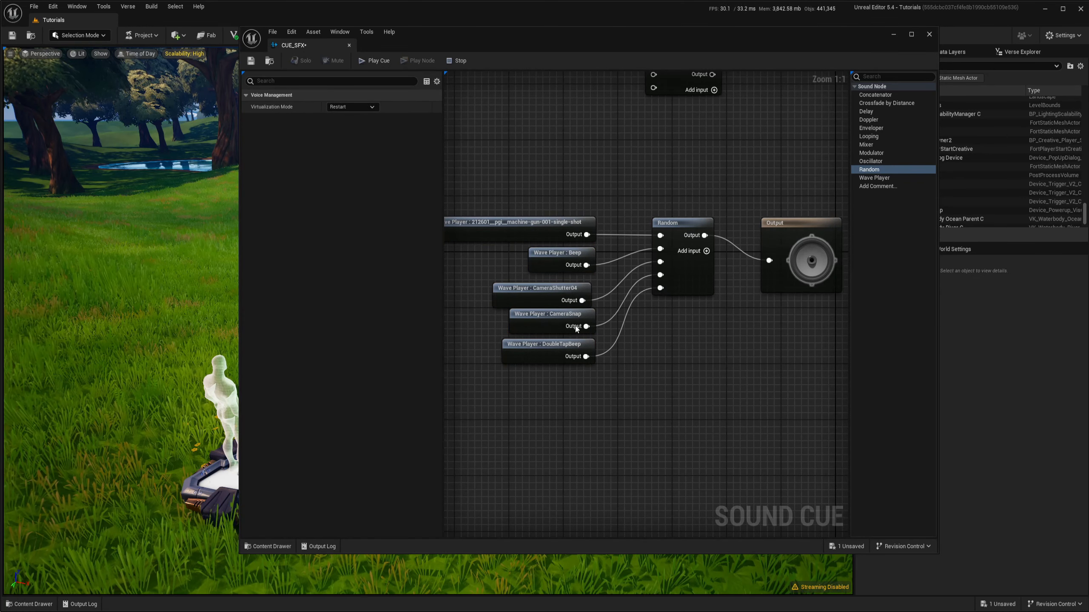
Play the cue several times to hear the Random node's sound selection
left_click(367, 60)
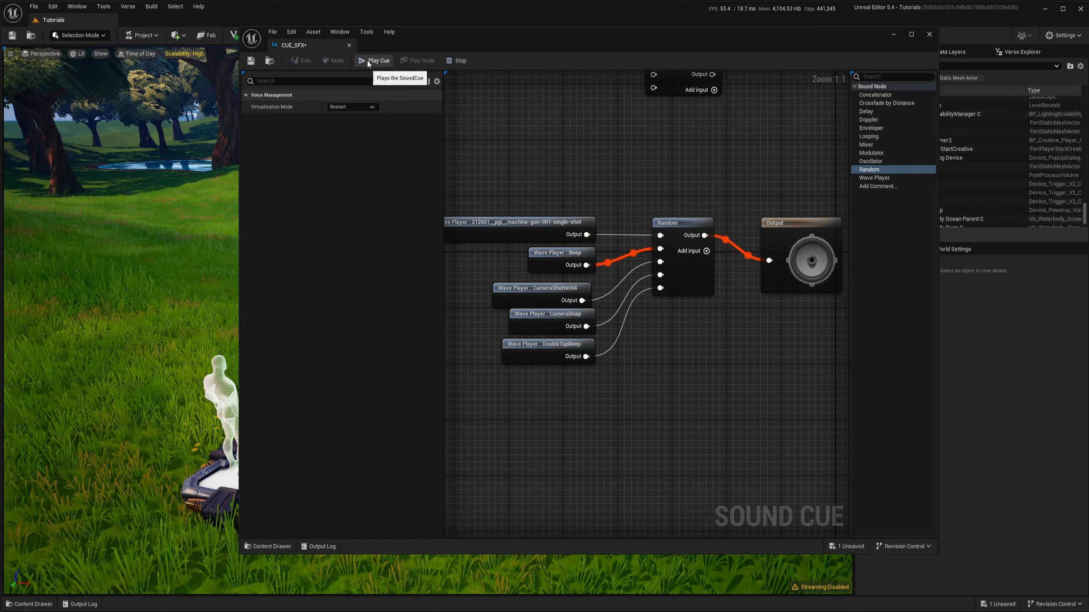
left_click(368, 61)
left_click(367, 61)
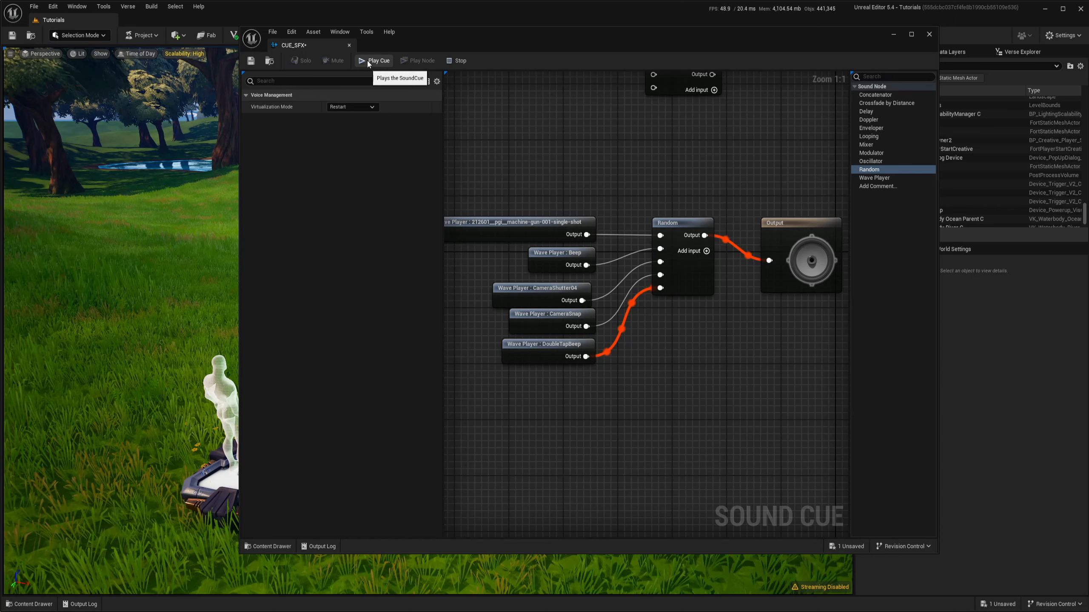
left_click(367, 60)
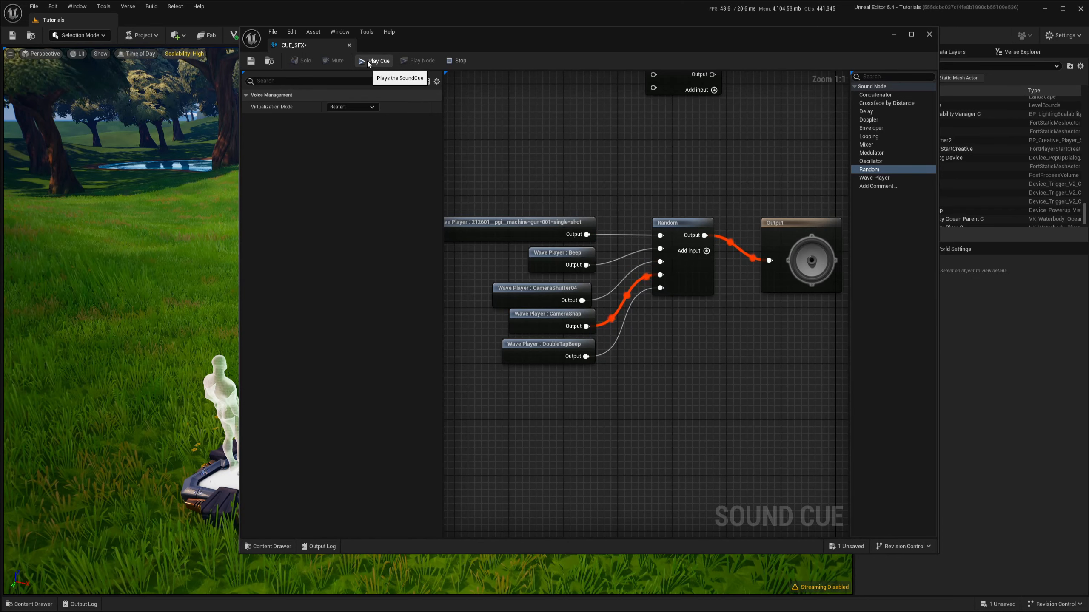
left_click(368, 60)
Move the machine-gun wave player away from the others, and delete the Random node and the other four wave players
right_click_drag(688, 263, 664, 261)
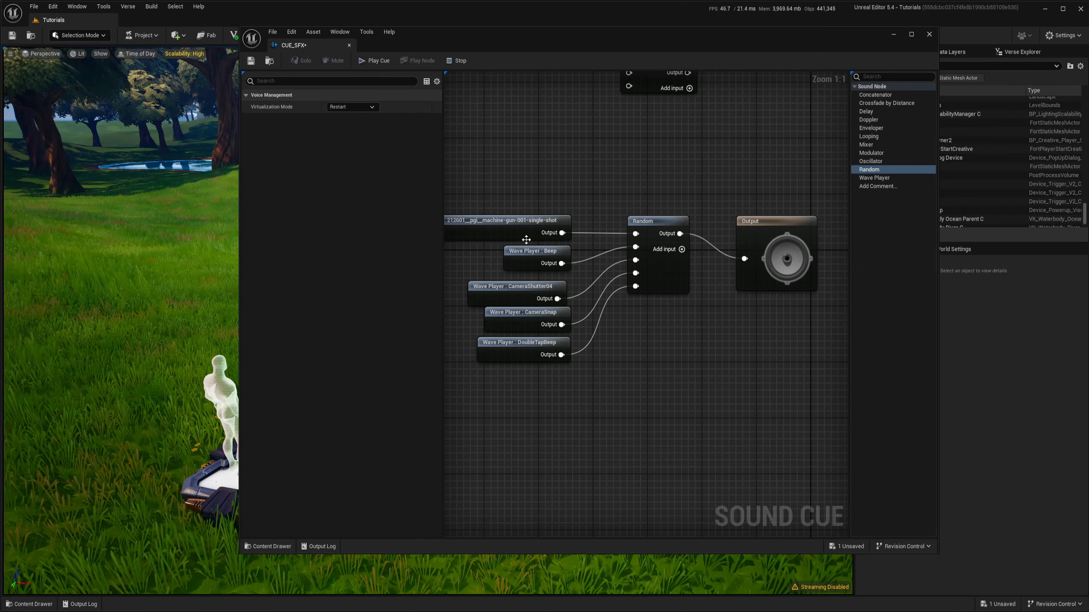
scroll(607, 209, "down", 1)
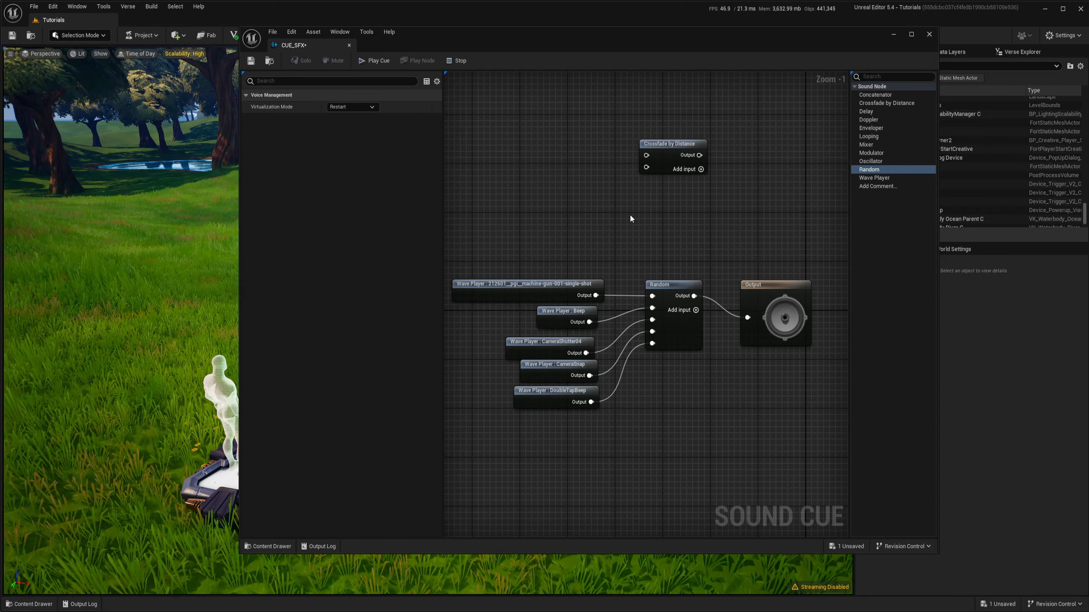
left_click_drag(546, 293, 542, 257)
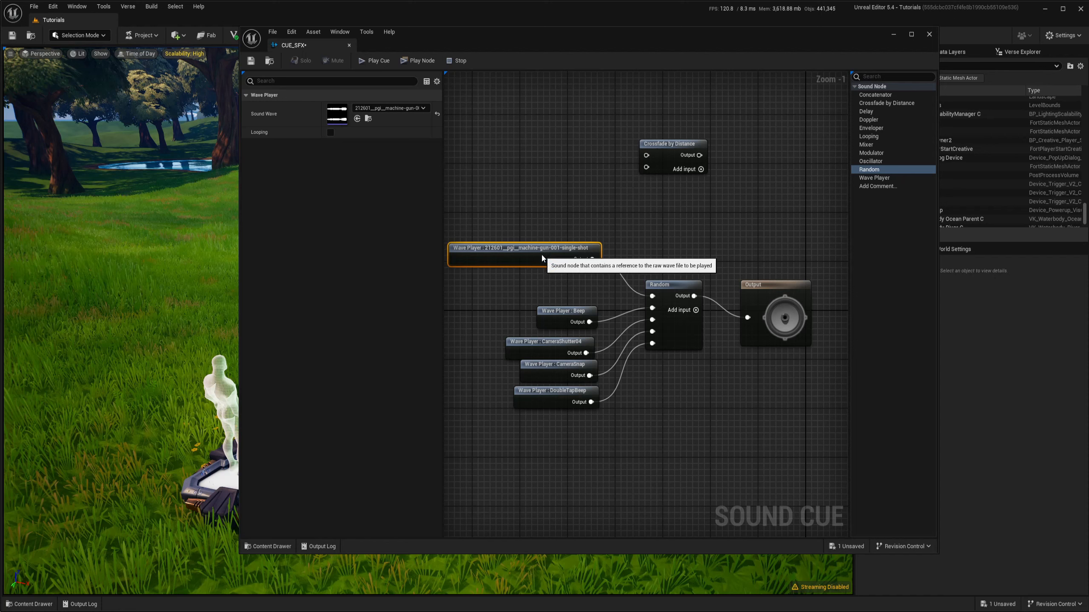
right_click_drag(680, 246, 671, 218)
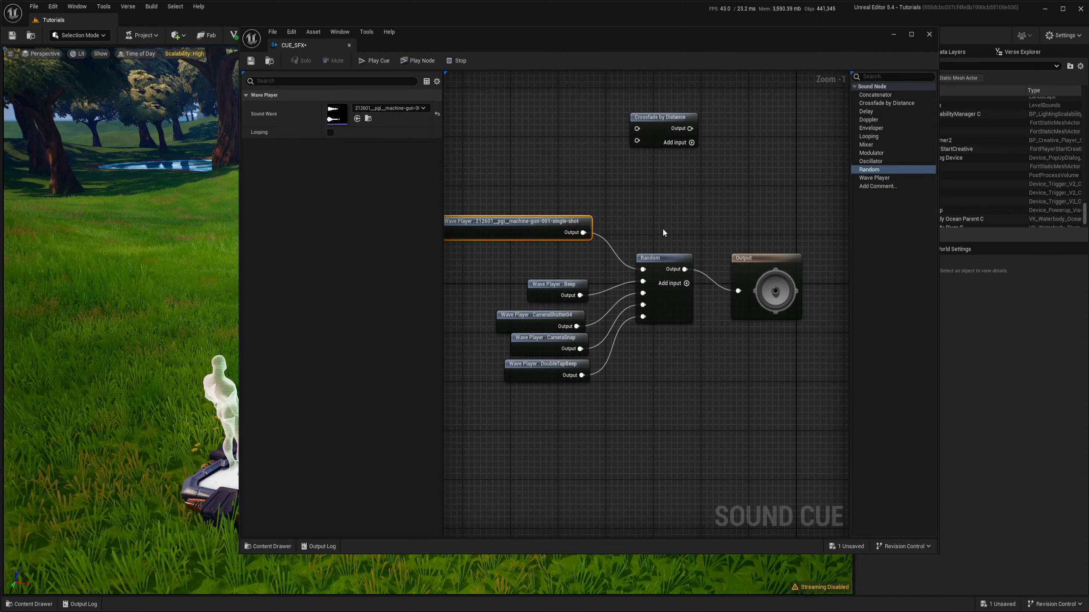
left_click(665, 292)
key("Delete")
left_click_drag(616, 268, 493, 385)
key("Delete")
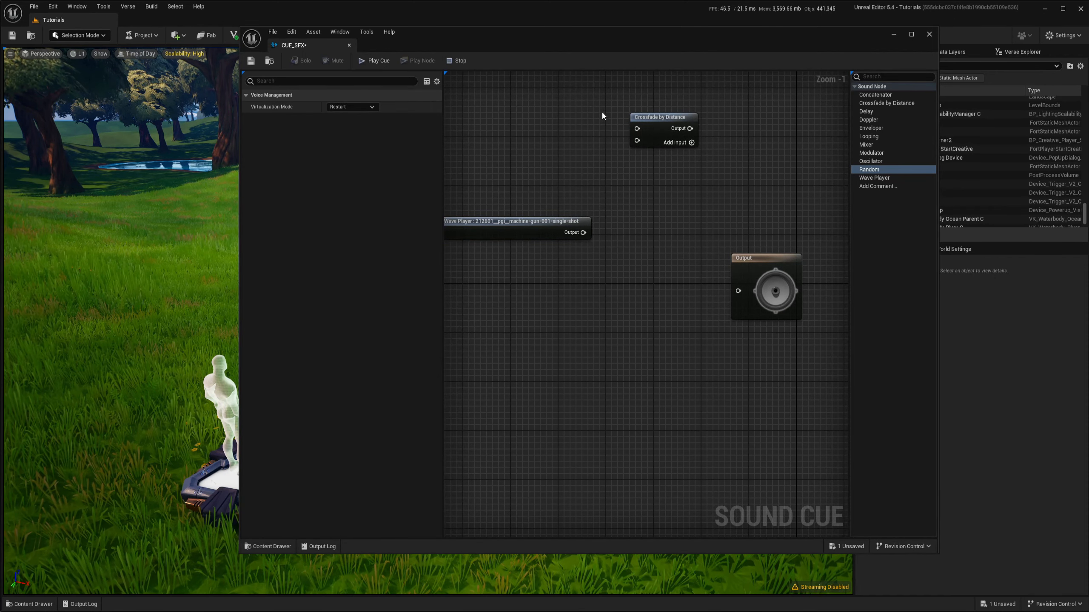
Place the Crossfade by Distance node before the Output, connect the machine-gun wave player through it to the Output, and align the wave player beside it
left_click_drag(654, 121, 636, 288)
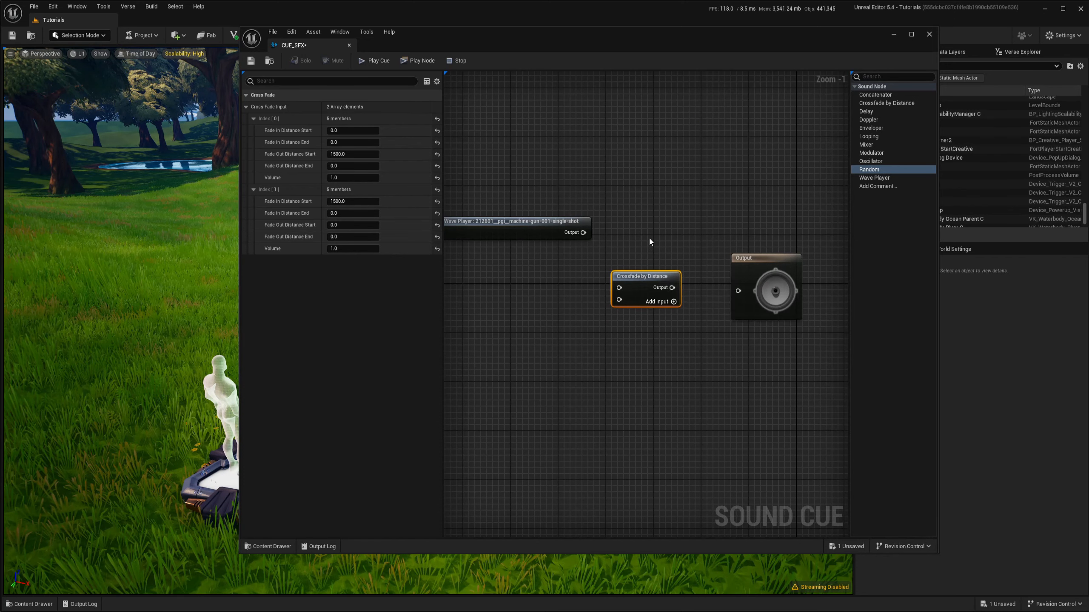
left_click(648, 237)
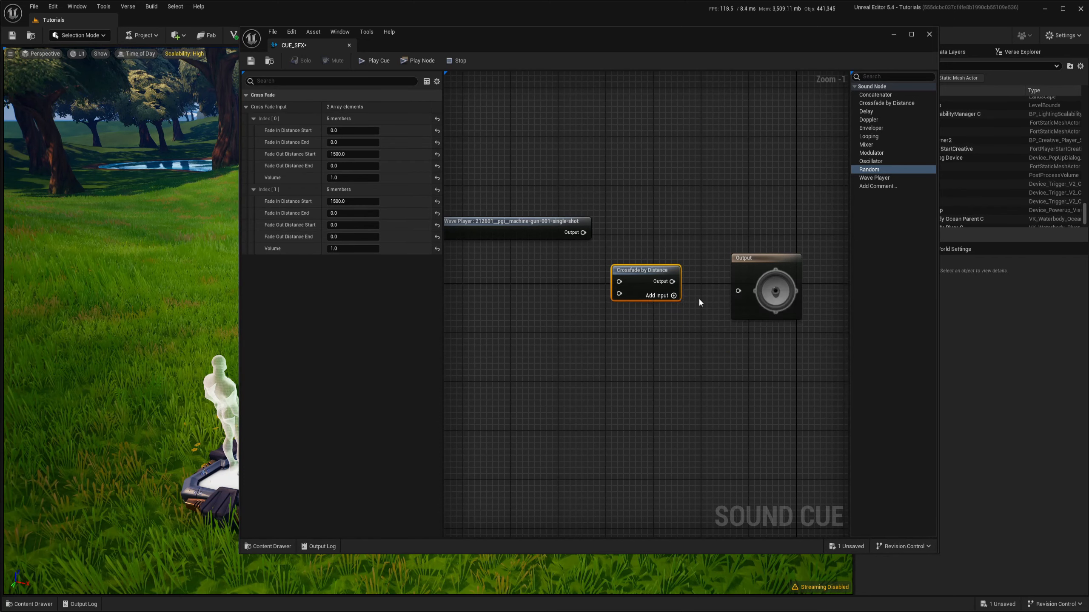
left_click_drag(739, 290, 739, 290)
left_click_drag(503, 236, 609, 286)
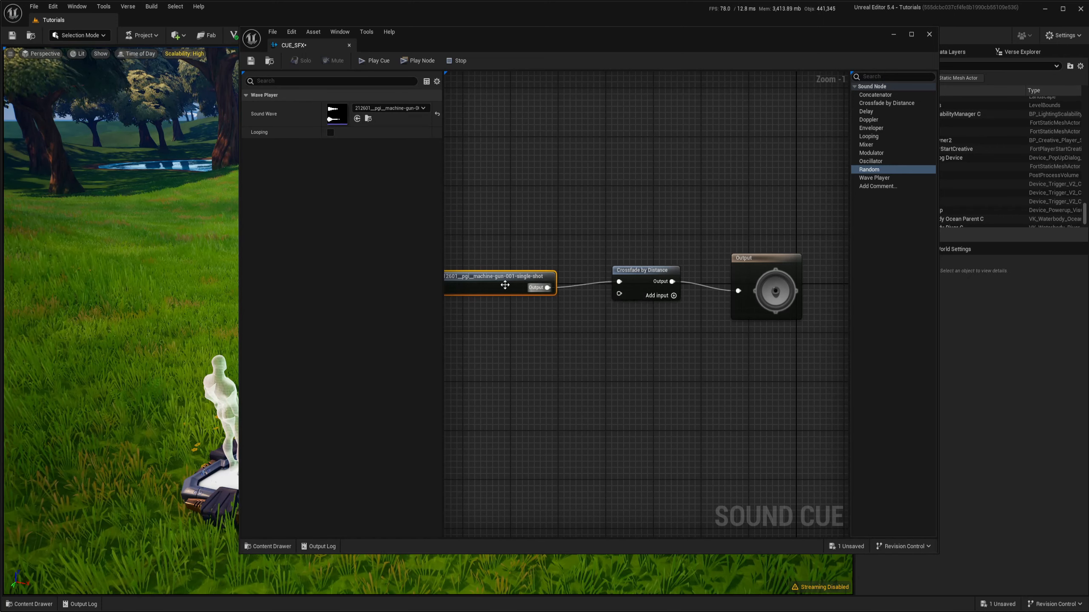
left_click_drag(504, 285, 536, 274)
left_click(568, 216)
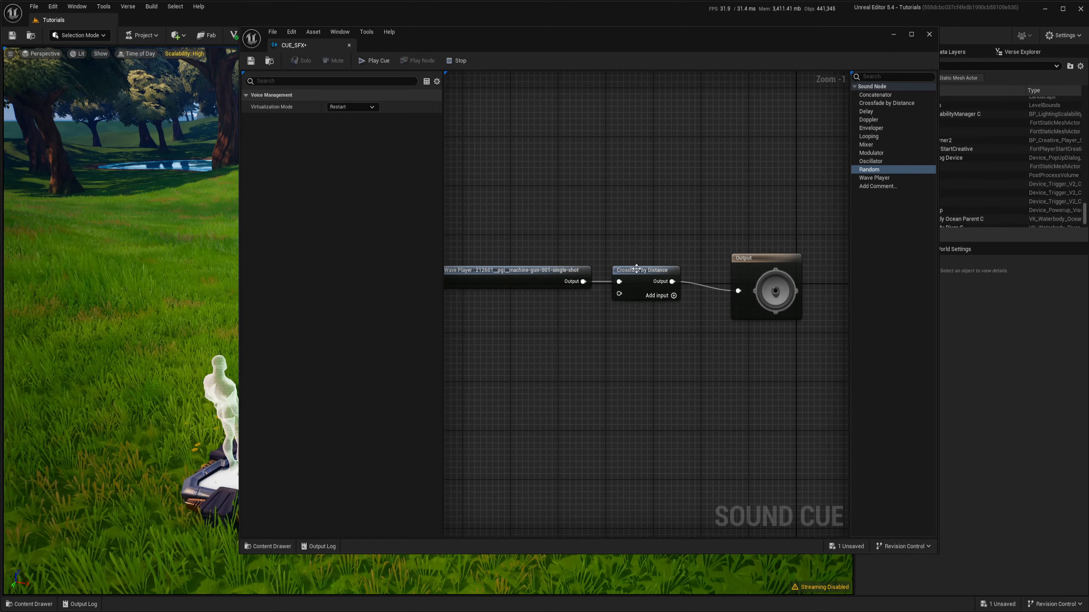
Set the first Crossfade by Distance input's Fade Out Distance Start to 1000 and End to 1500, and save and close the cue
left_click(636, 269)
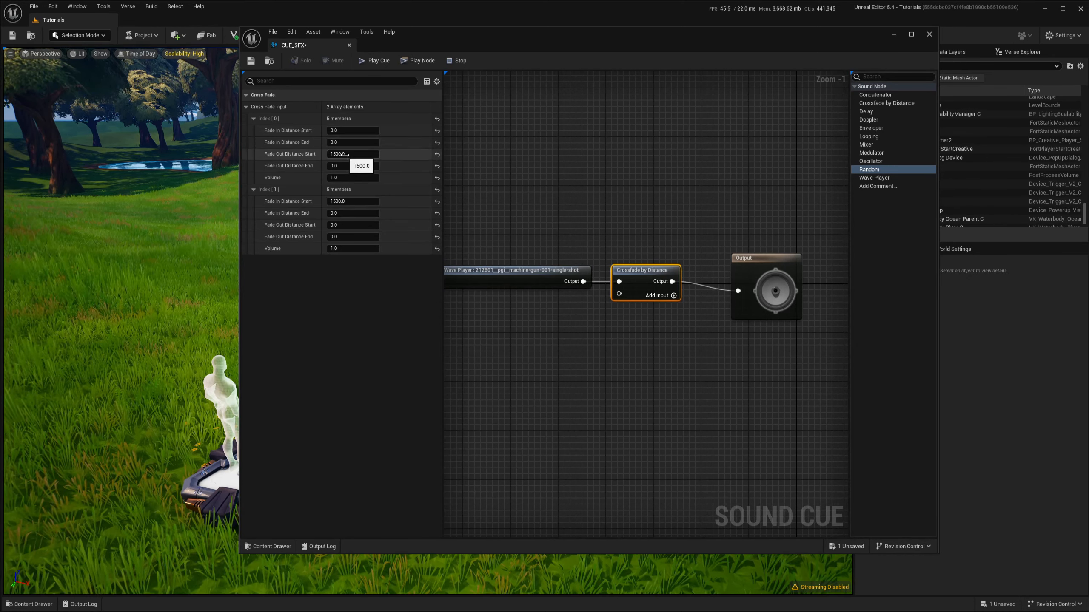
left_click(343, 154)
type("1000")
key("Return")
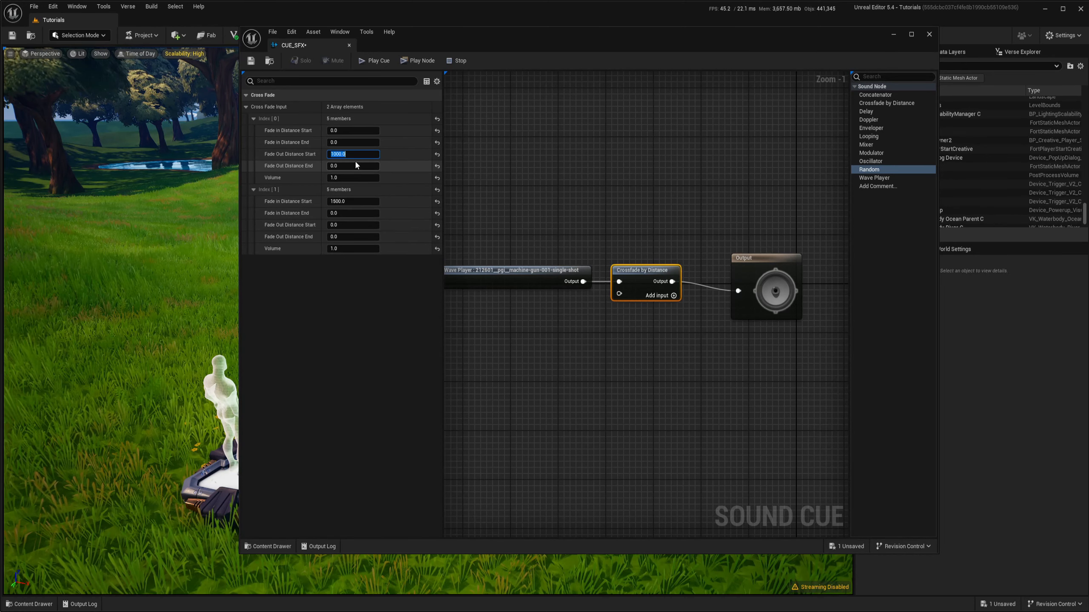
left_click(356, 166)
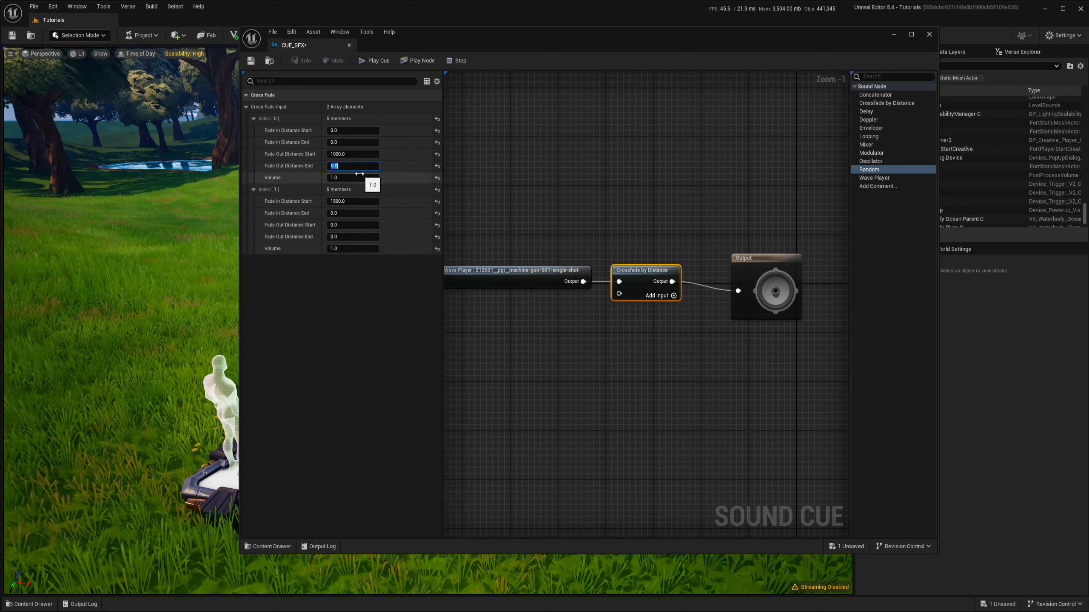
type("1500")
key("Return")
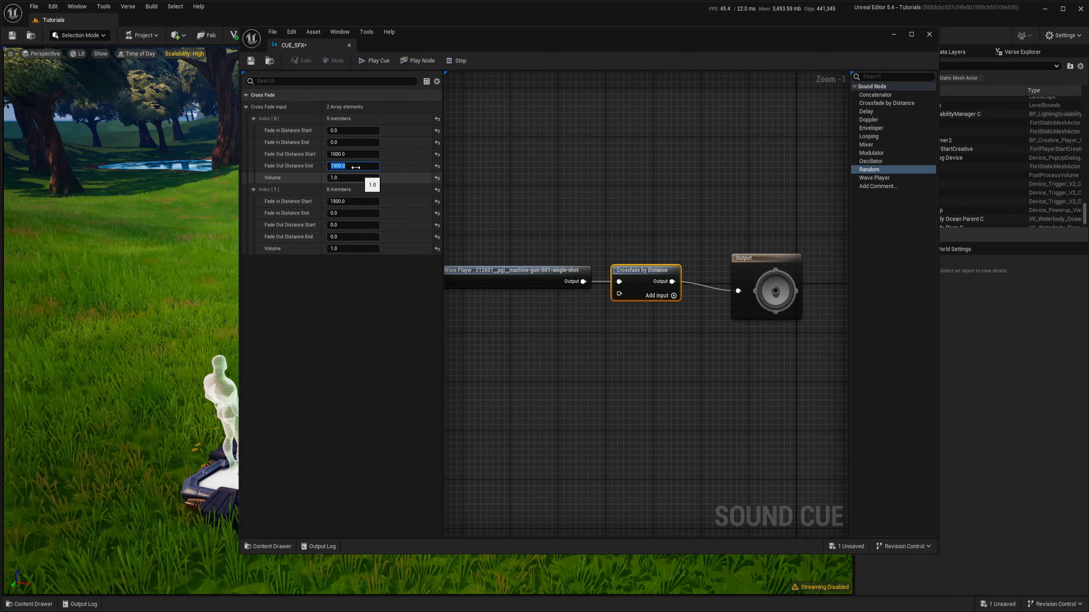
left_click(251, 60)
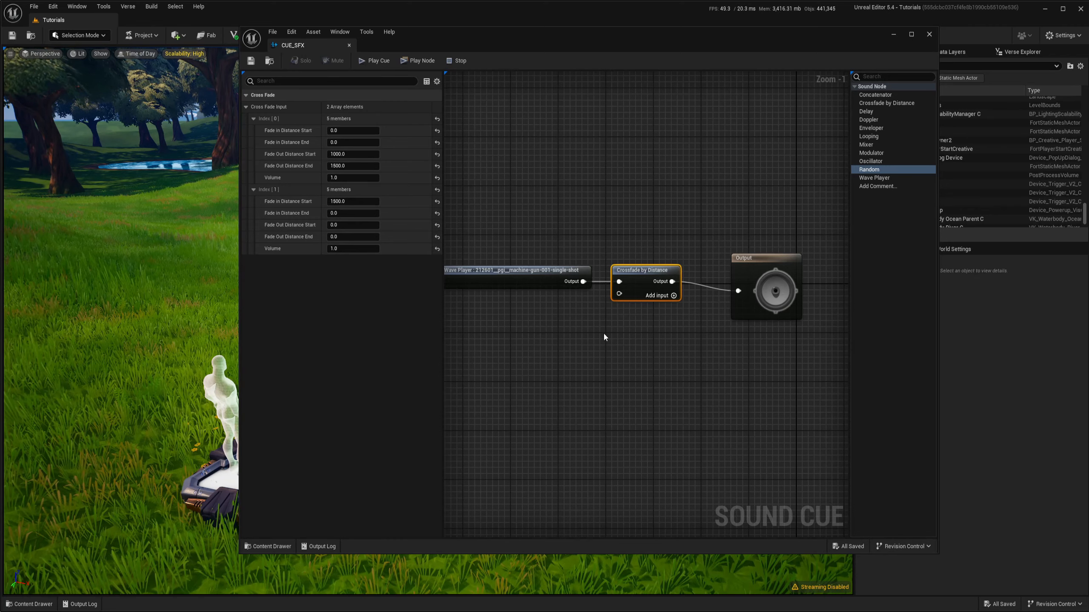
left_click(349, 45)
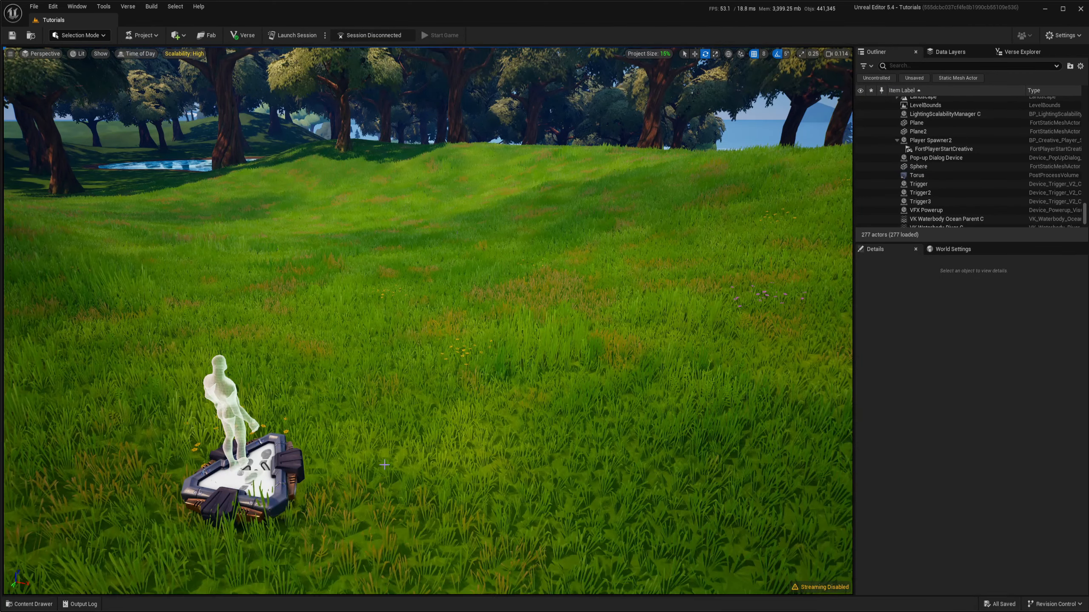
Create a Niagara System in the Audio folder, using the Directional Burst template as its emitter
key("ctrl+space")
right_click(341, 496)
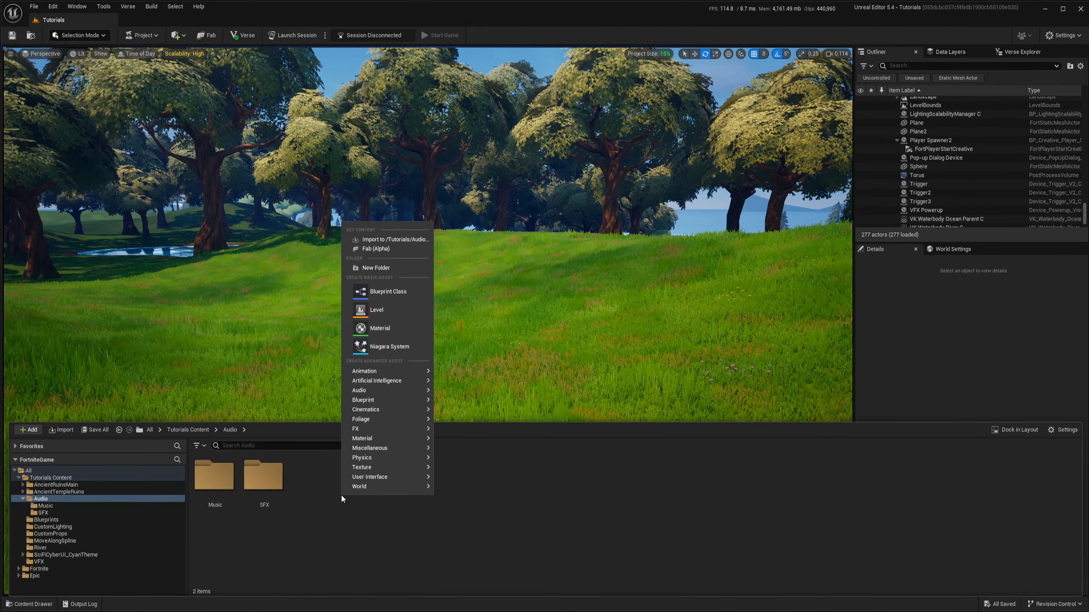
left_click(383, 349)
left_click(726, 436)
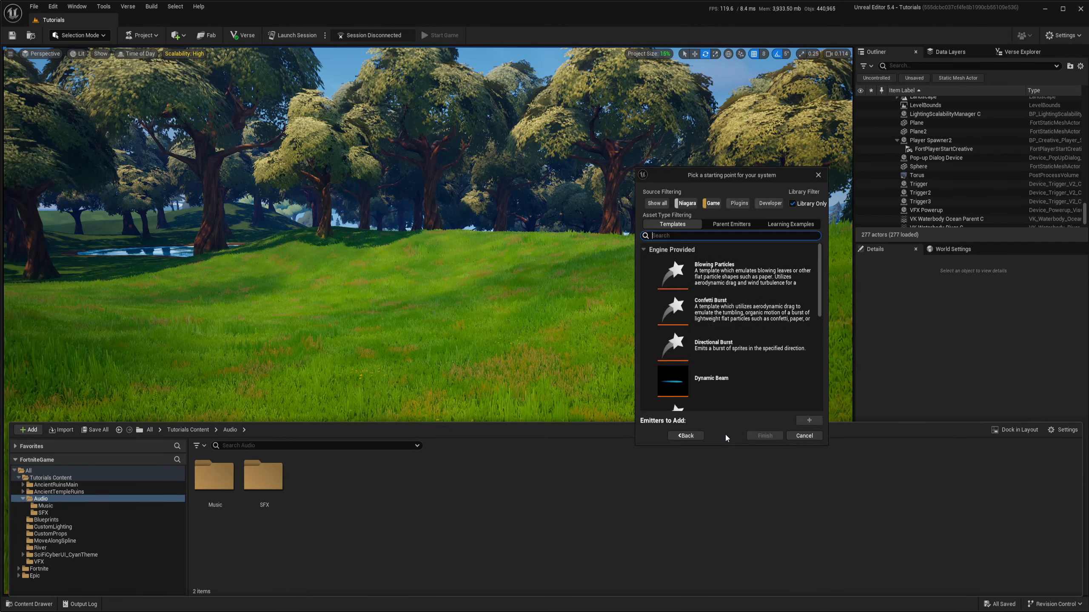
left_click(714, 351)
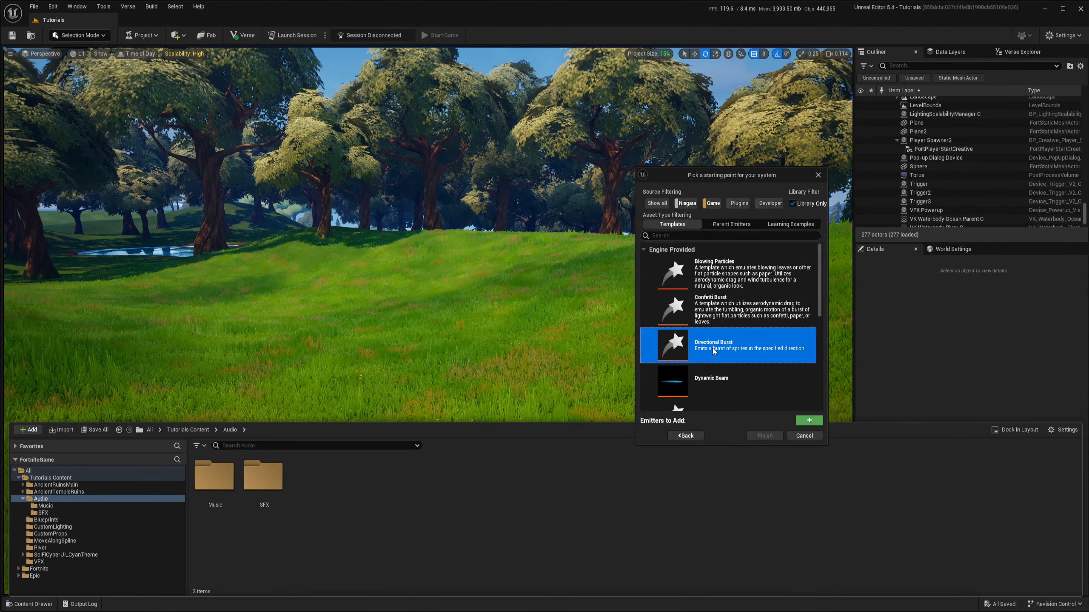
left_click(809, 421)
left_click(765, 436)
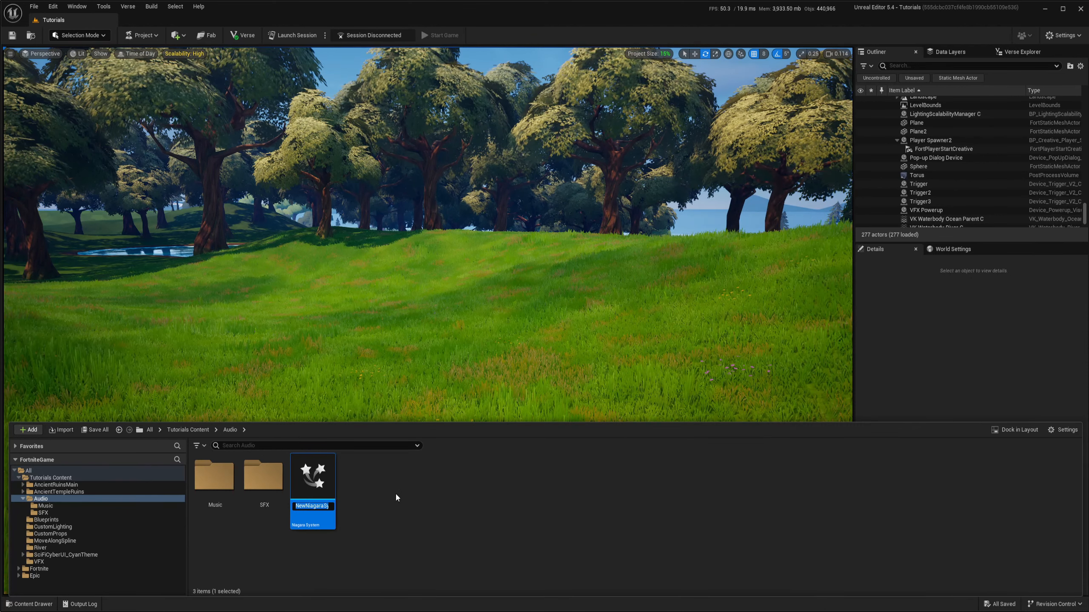
Name the new Niagara System NS_Bullets and open it for editing
type("NS_")
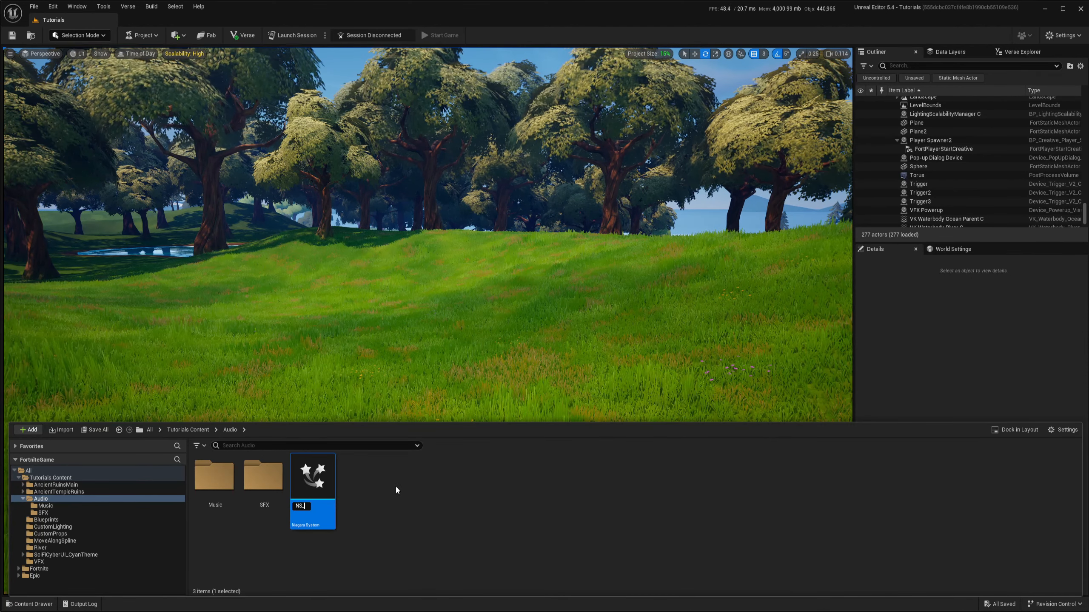
type("Bul")
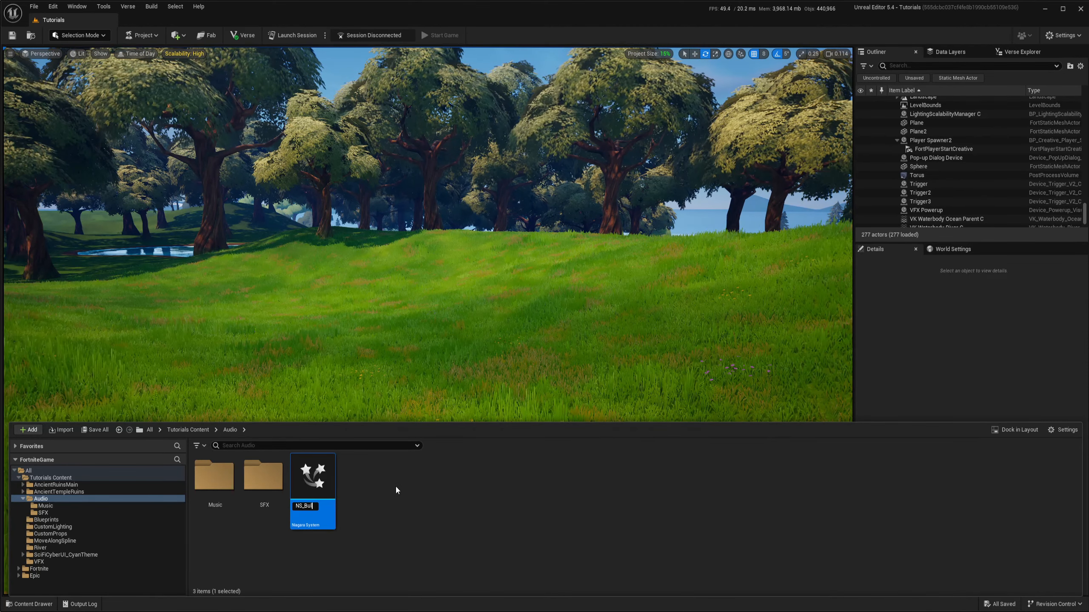
type("lets")
key("Return")
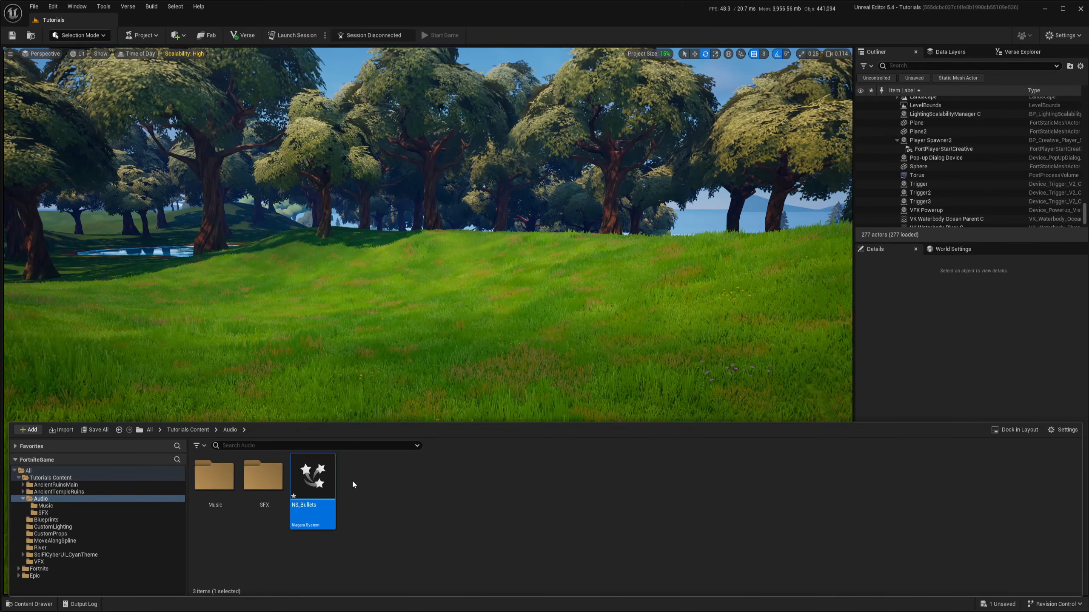
double_click(313, 480)
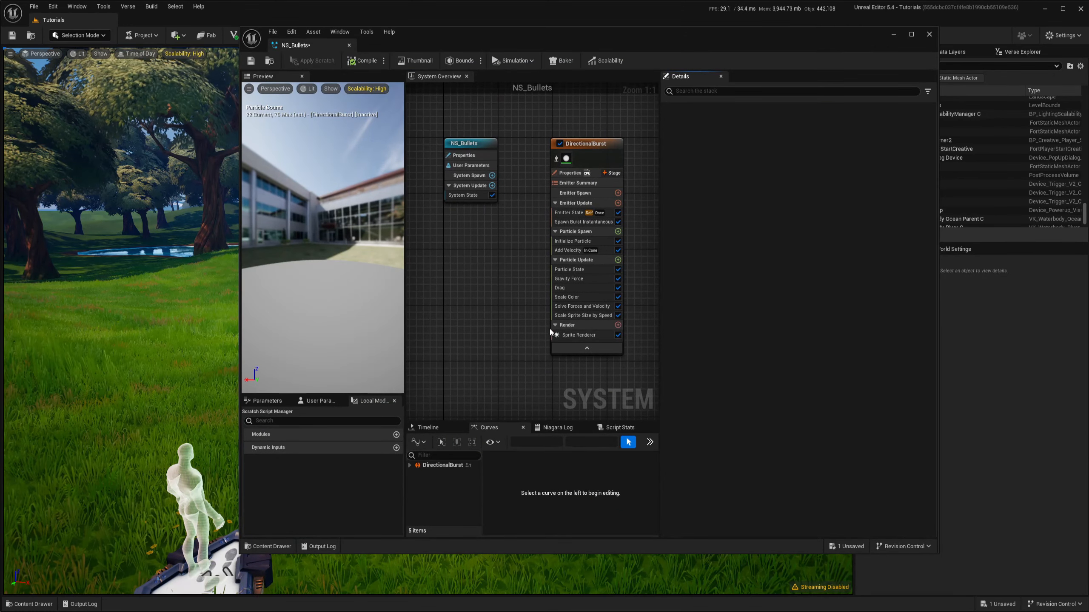
Replace the DirectionalBurst emitter's Spawn Burst Instantaneous module with a Spawn Rate module set to 2
right_click_drag(491, 317, 437, 316)
left_click(515, 248)
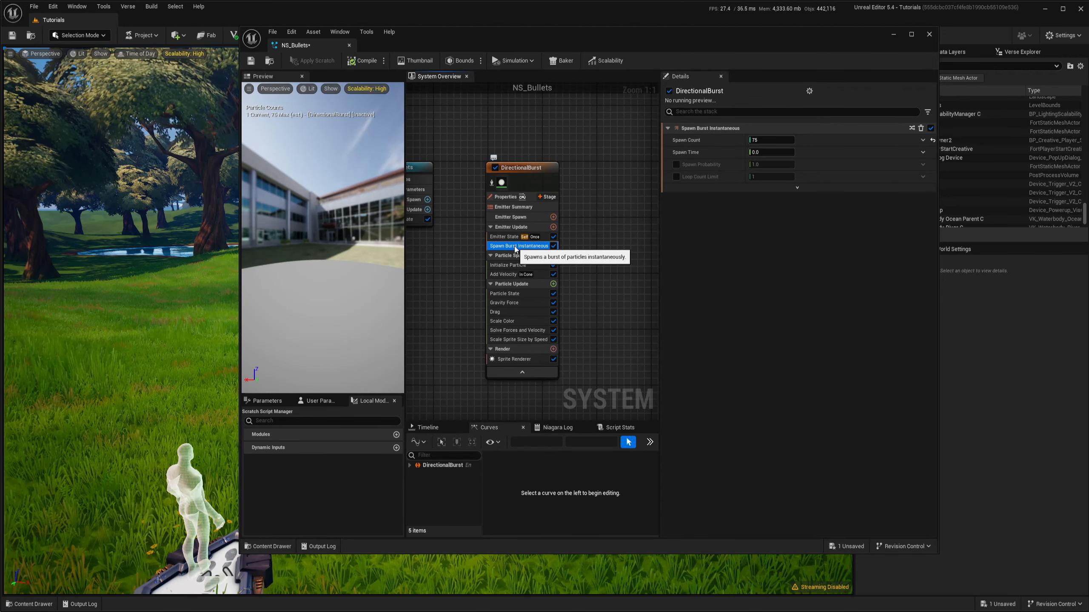
key("Delete")
left_click(552, 227)
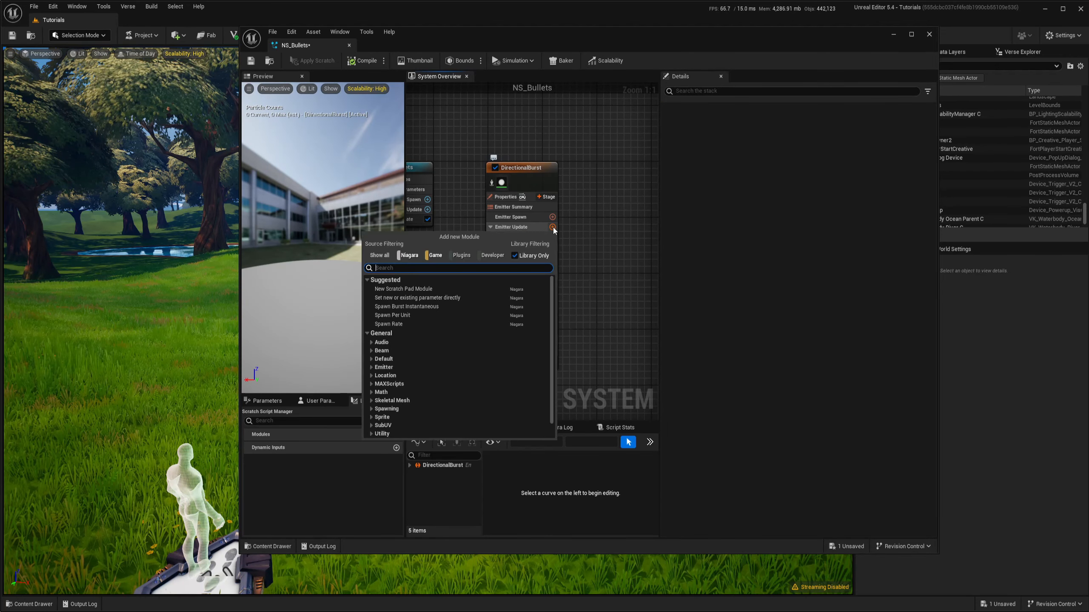
left_click(400, 322)
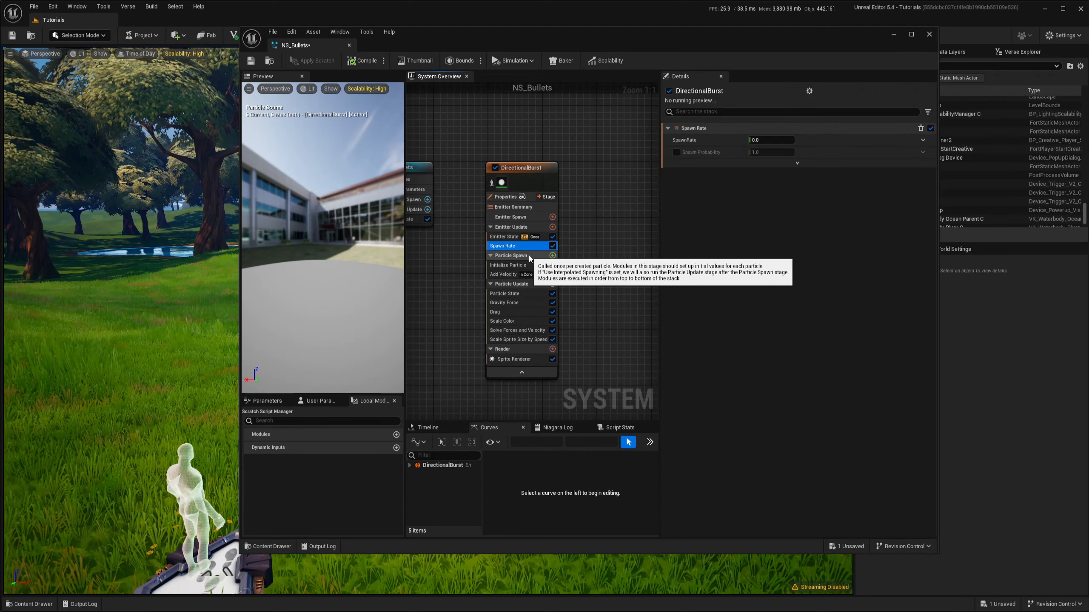
left_click(772, 141)
type("2")
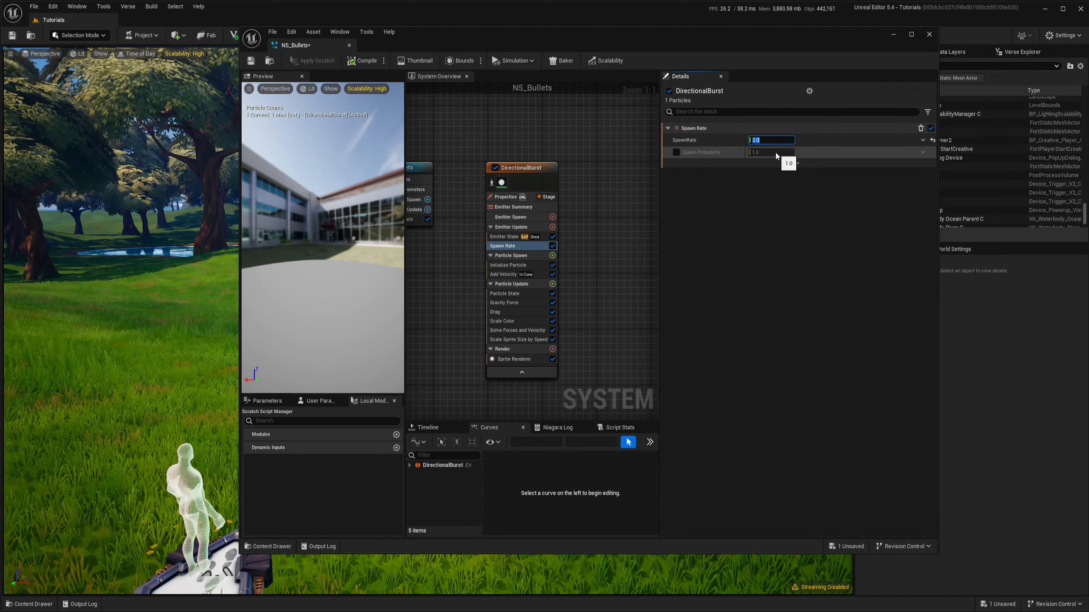
Set the Emitter State's Loop Behavior to Infinite and widen the particle preview area
left_click(504, 237)
left_click(761, 187)
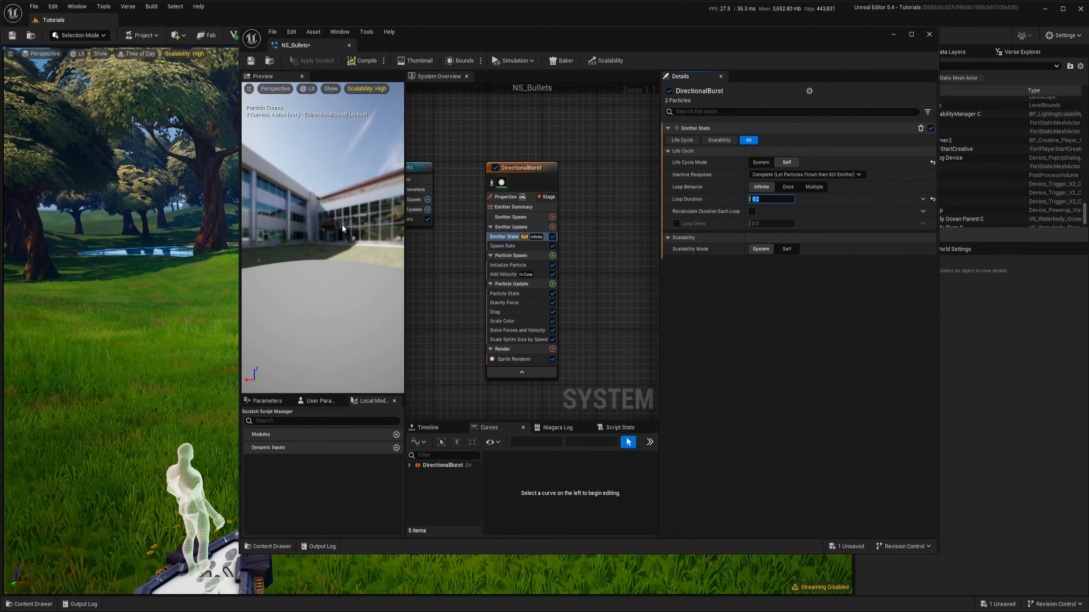
left_click_drag(406, 238, 459, 232)
Set both Sprite Size Min and Sprite Size Max in Initialize Particle to 5 by 50
left_click(562, 265)
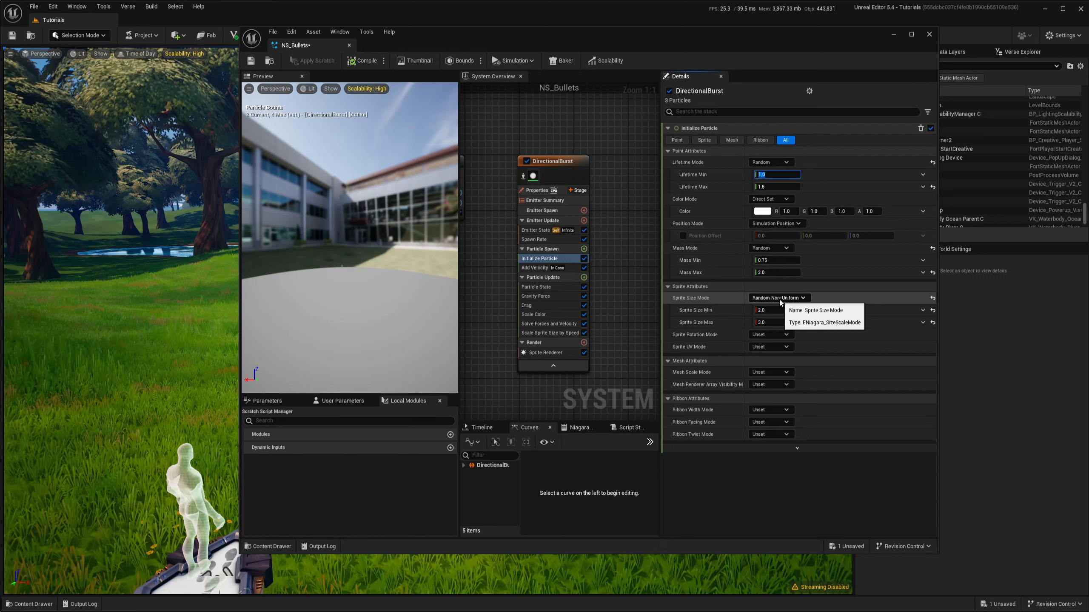
left_click(778, 310)
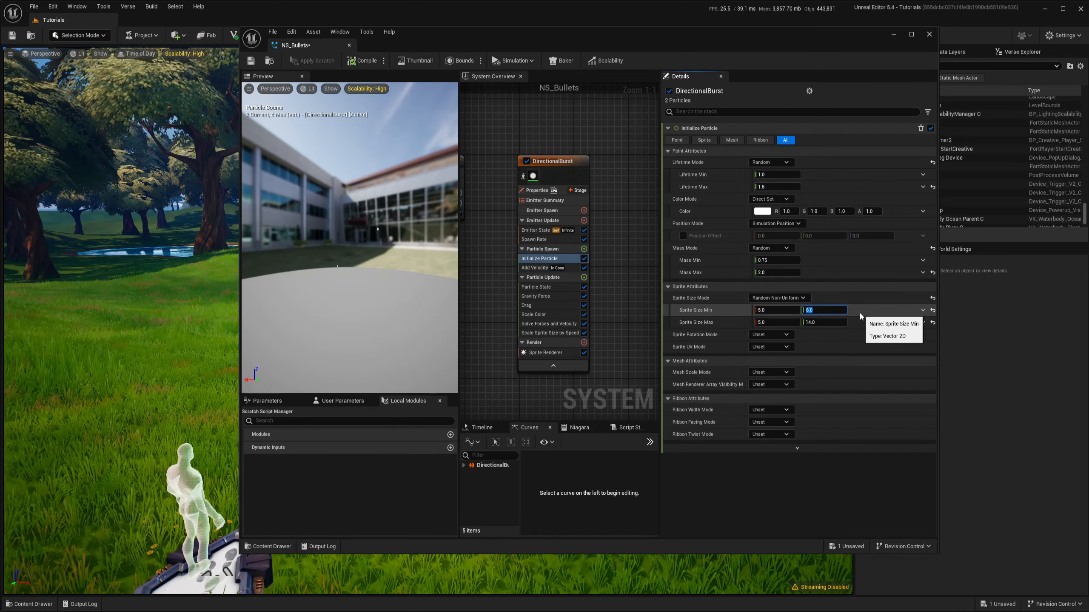
type("50")
key("Return")
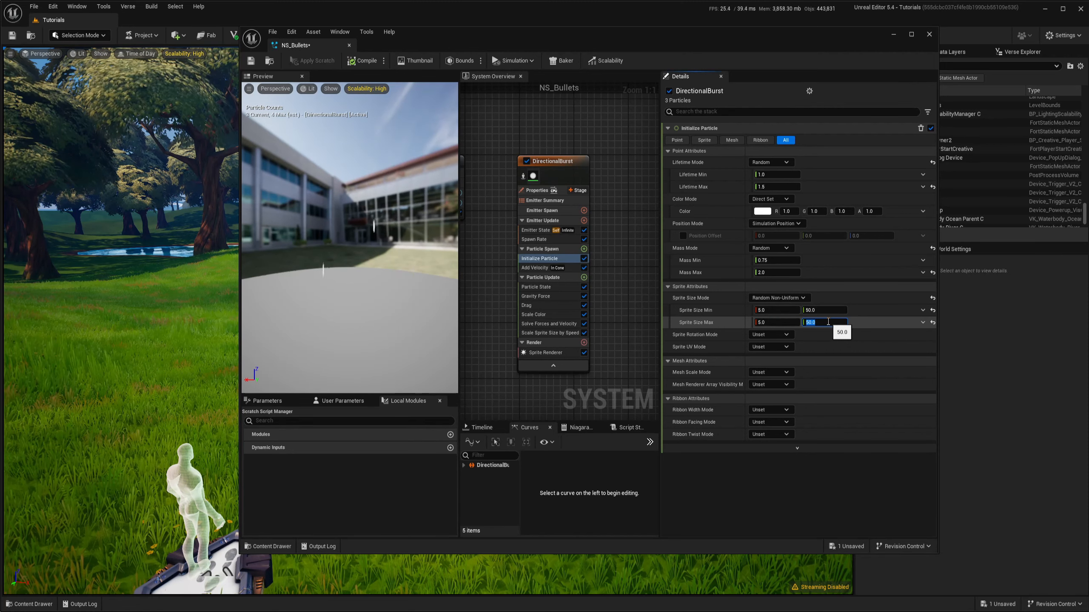
Reduce the second component of both Sprite Size Max and Sprite Size Min to 30
type("30")
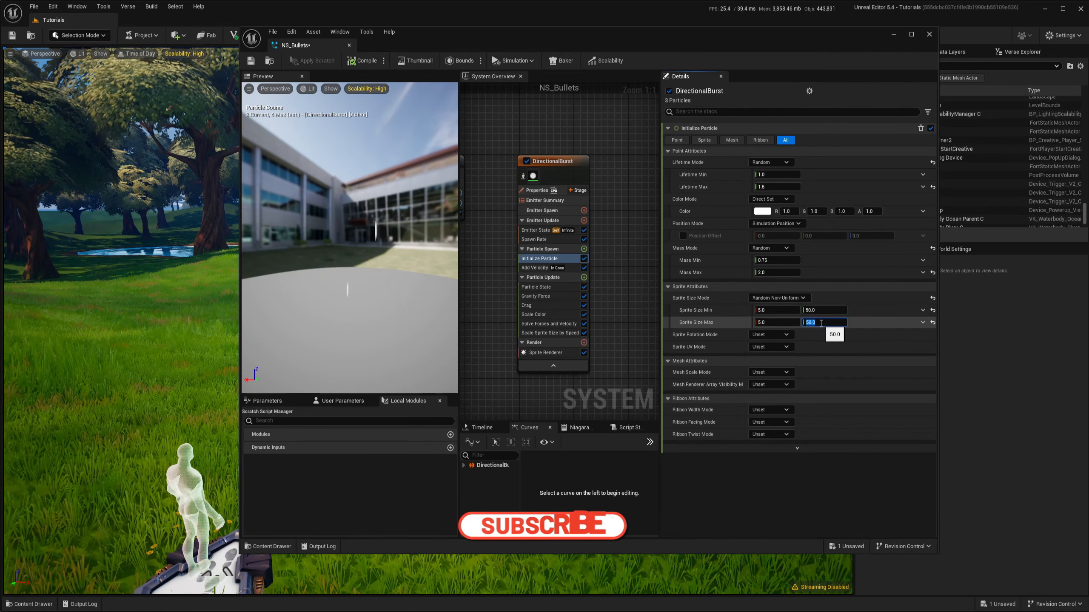
left_click(818, 310)
type("30")
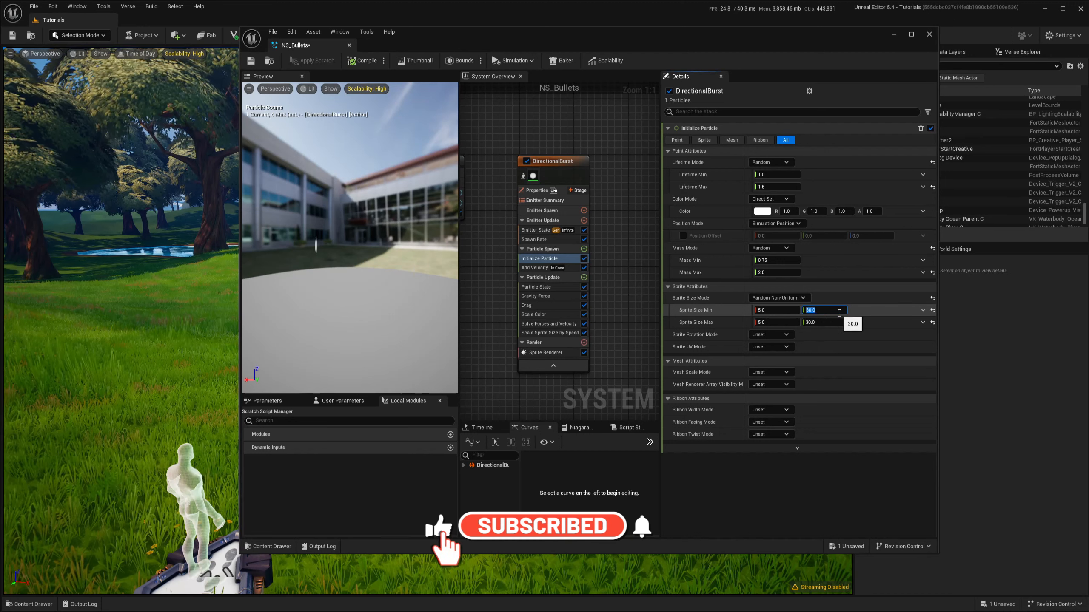
Set the Sprite Renderer's Alignment to Velocity Aligned
left_click(548, 352)
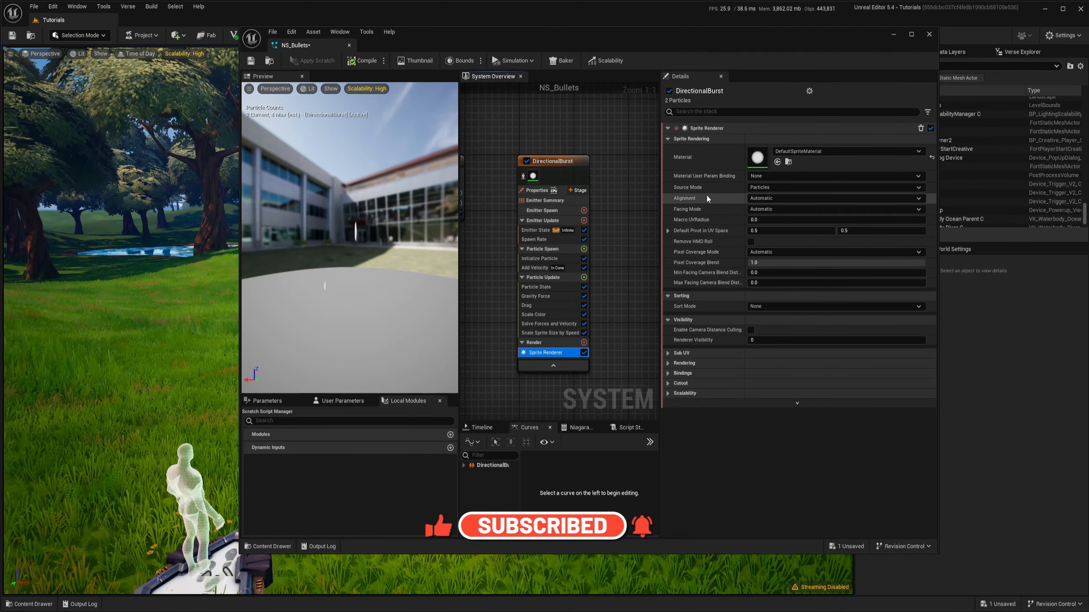
left_click(767, 198)
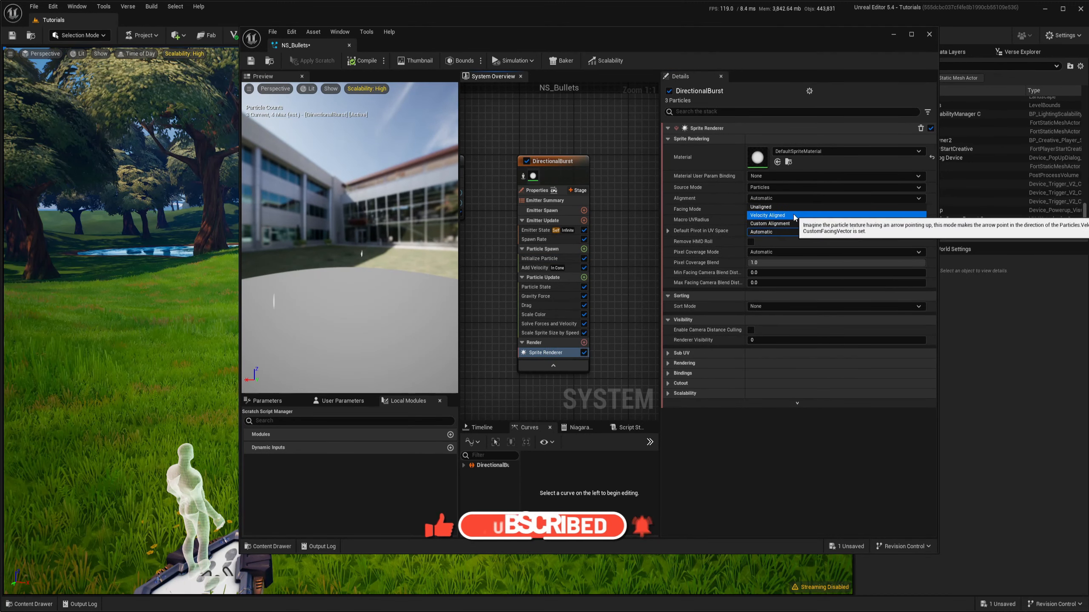
left_click(781, 217)
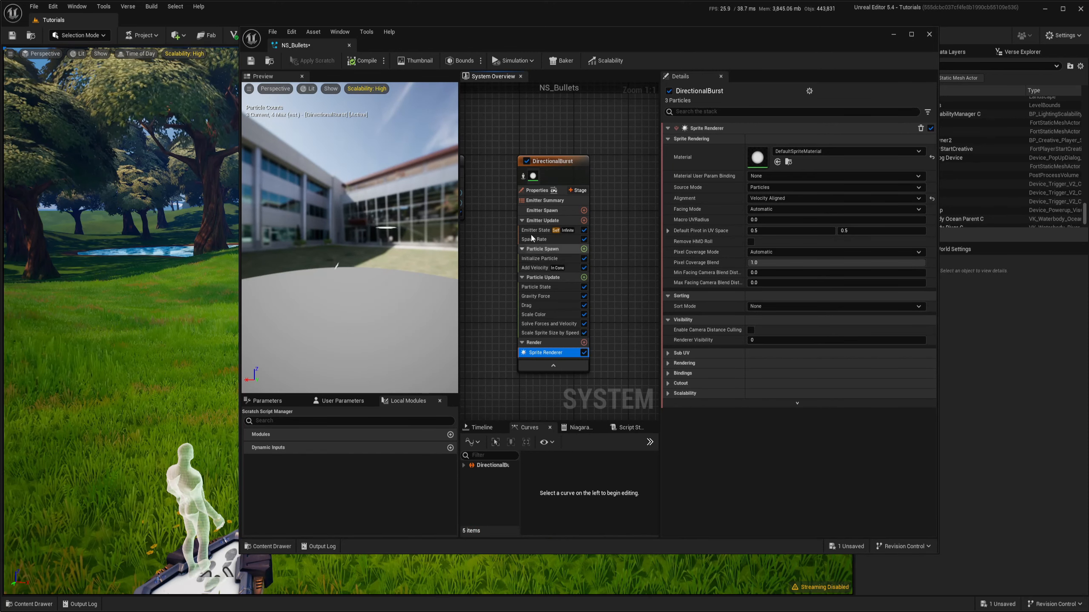
Set Add Velocity to Linear with velocity 1, 0, 0 and Velocity Speed Scale about 81.4, and disable the Gravity Force module
left_click(532, 268)
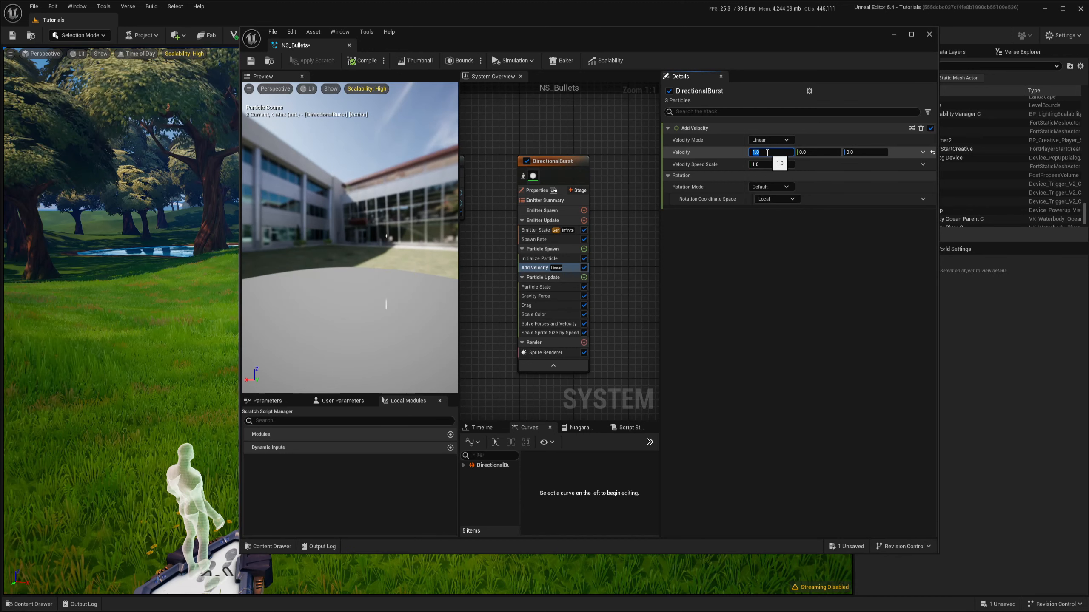
left_click(584, 296)
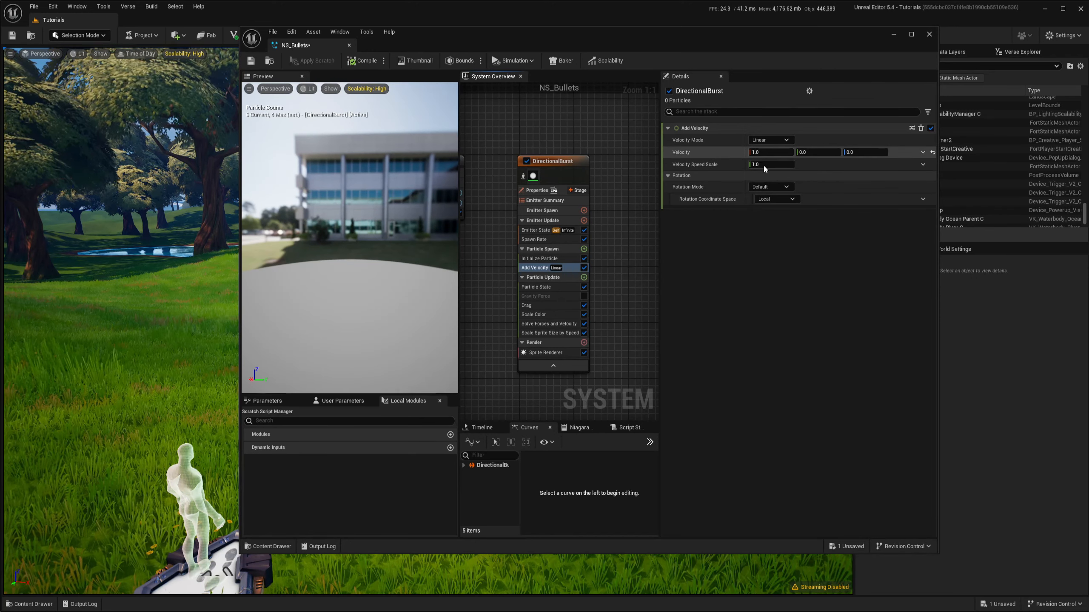
left_click_drag(760, 164, 760, 164)
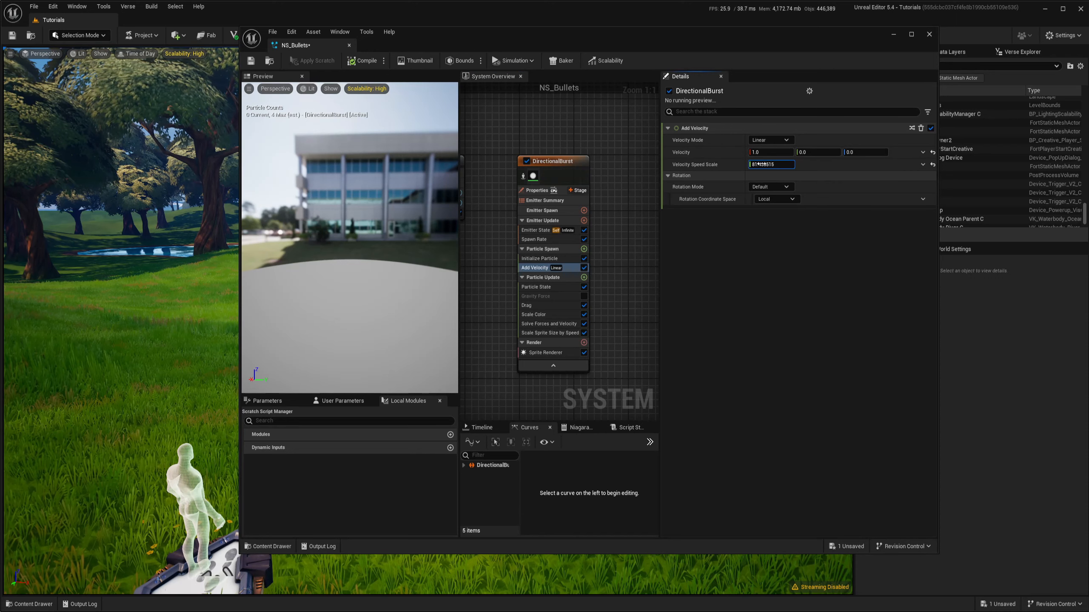
left_click_drag(361, 240, 423, 230)
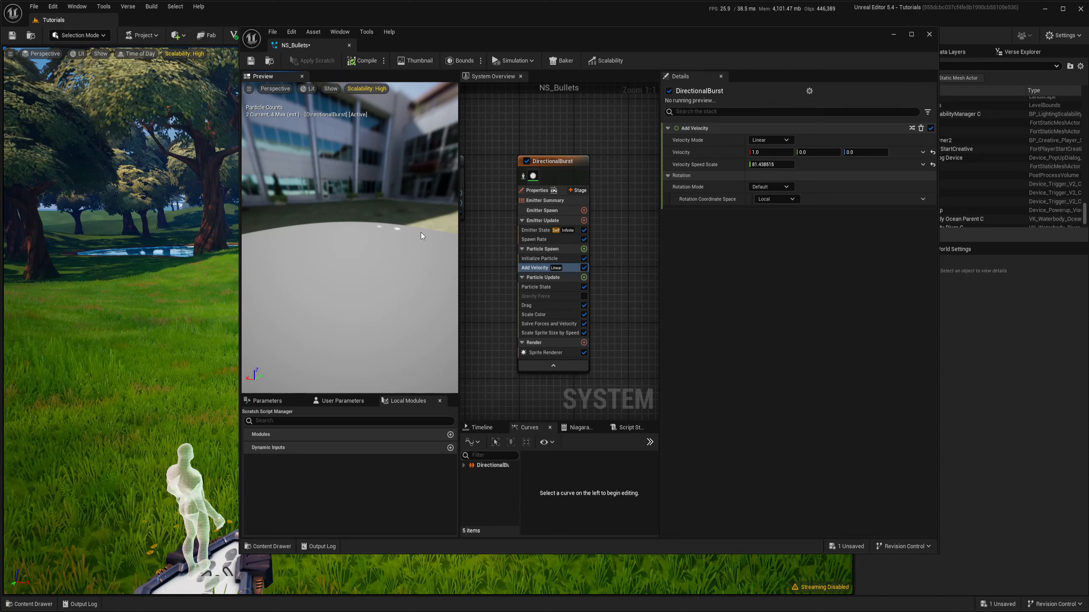
Set the particles' Lifetime Max in Initialize Particle to 3
left_click(539, 258)
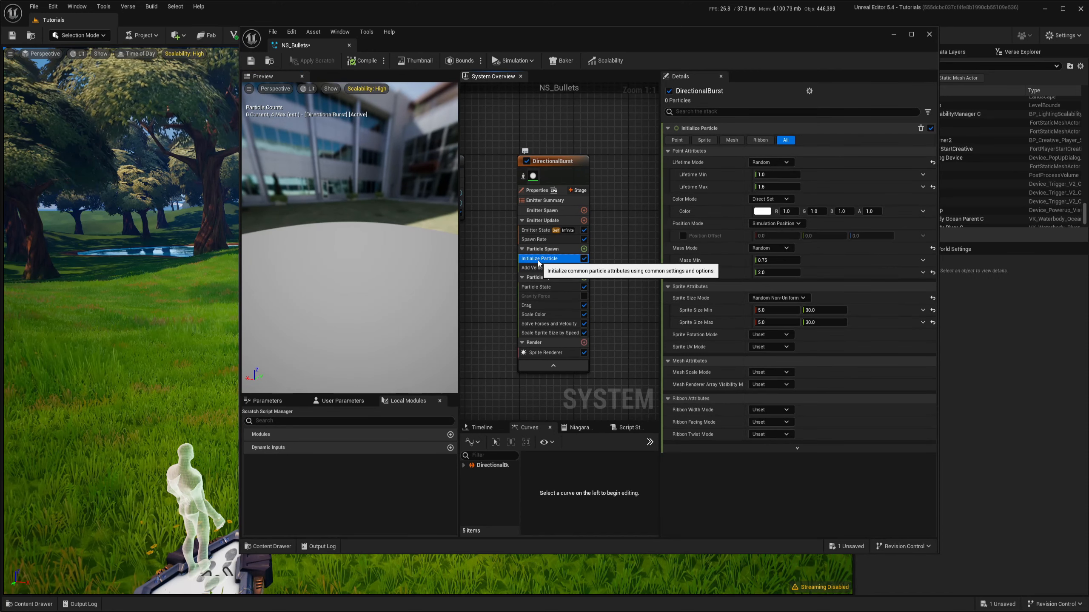
type("3")
key("Return")
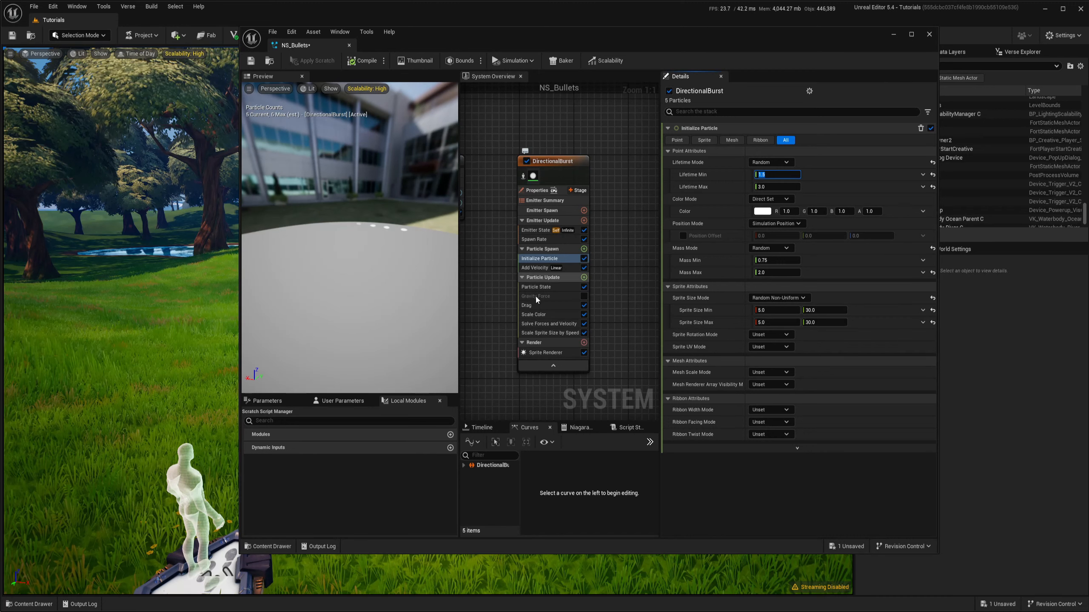
Make Add Velocity's Velocity Speed Scale a Random Range Float with Minimum 1000 and Maximum 1300
left_click(553, 268)
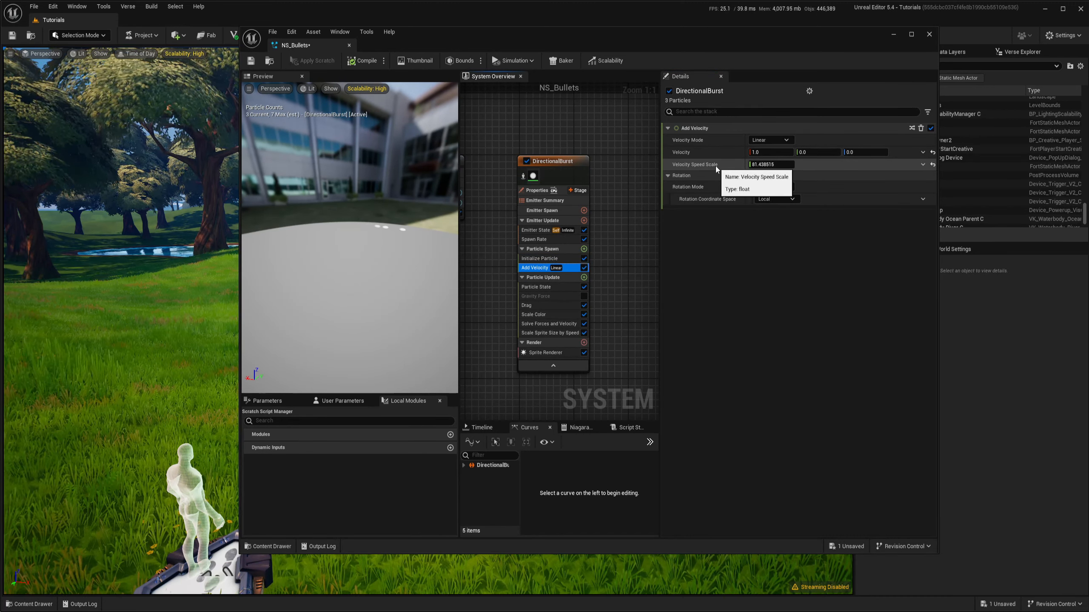
left_click(923, 164)
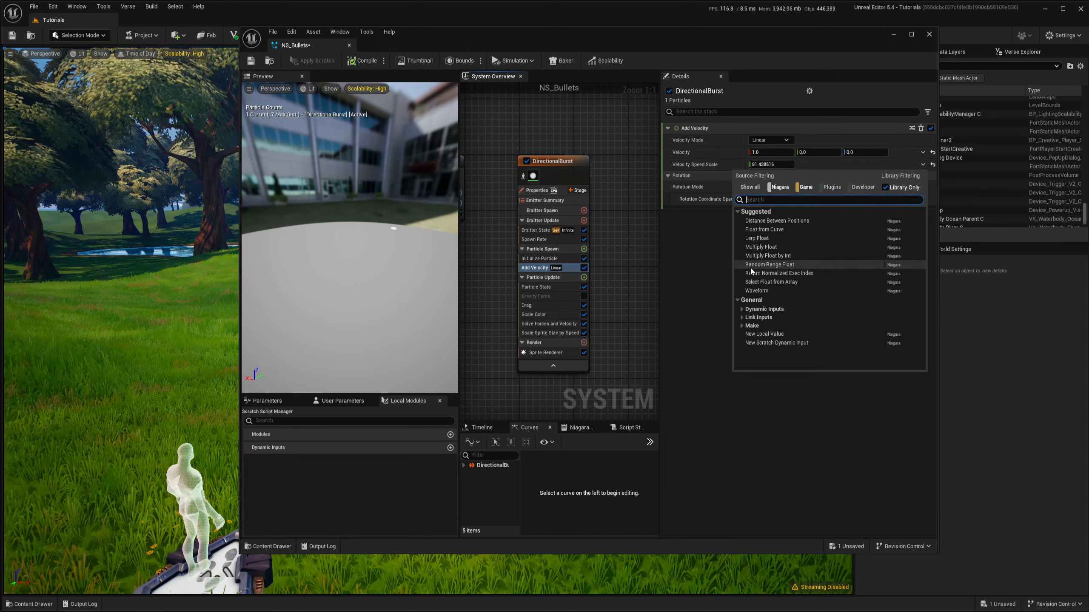
left_click(791, 265)
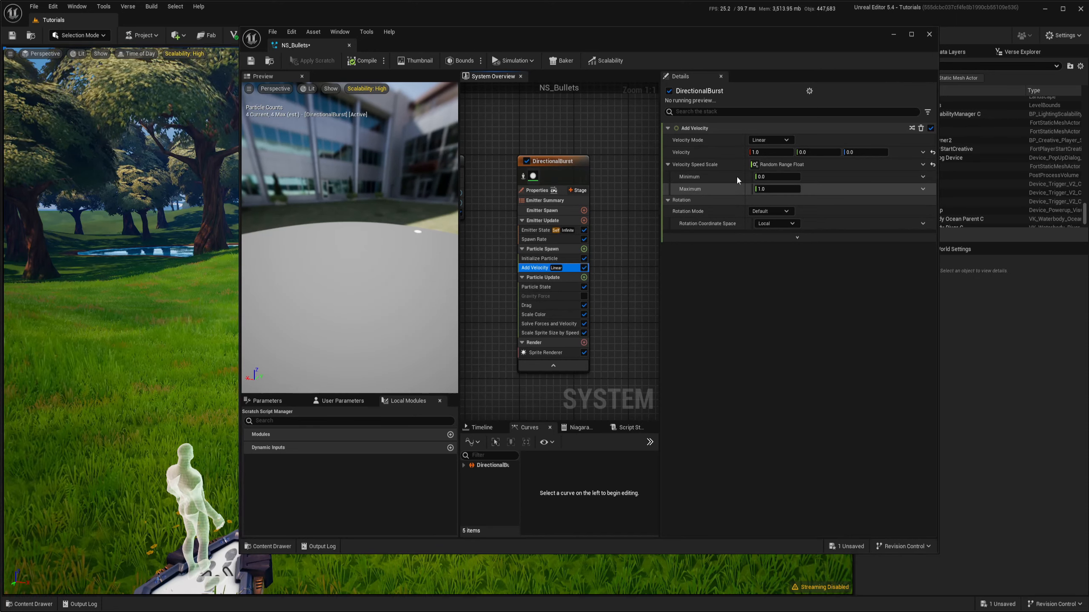
left_click(771, 176)
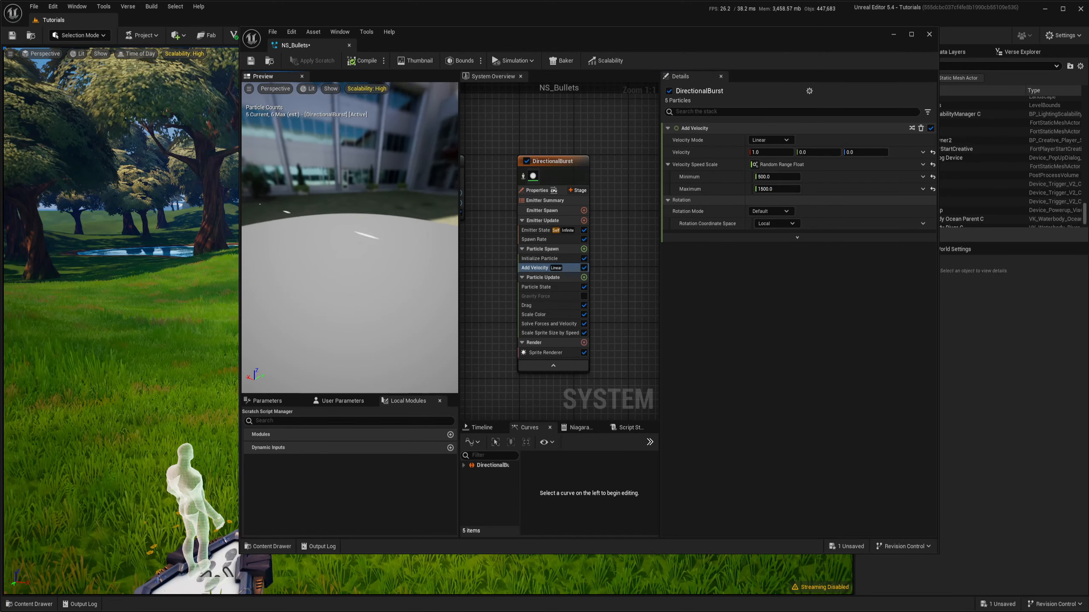
left_click_drag(355, 241, 355, 241)
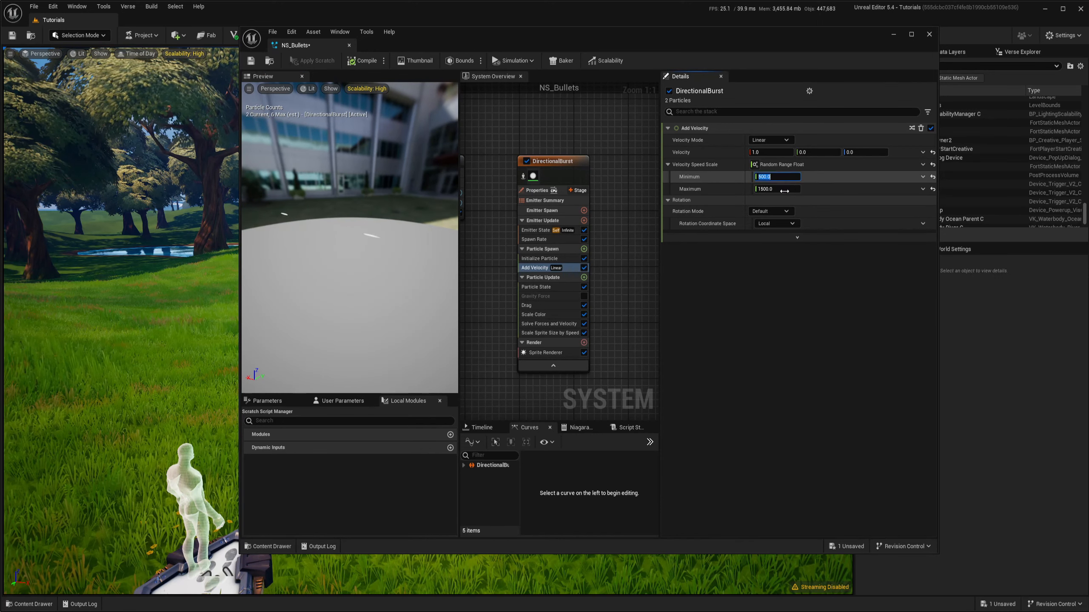
type("1000")
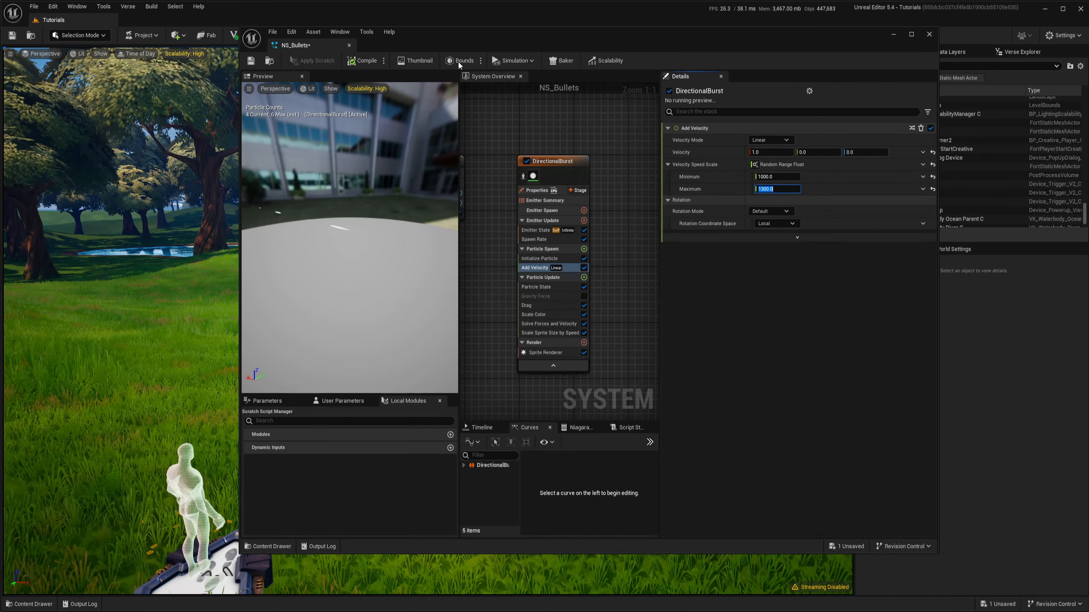
Place the NS_Bullets system in the level beside the player spawner and raise it well above the ground
left_click_drag(481, 38, 872, 75)
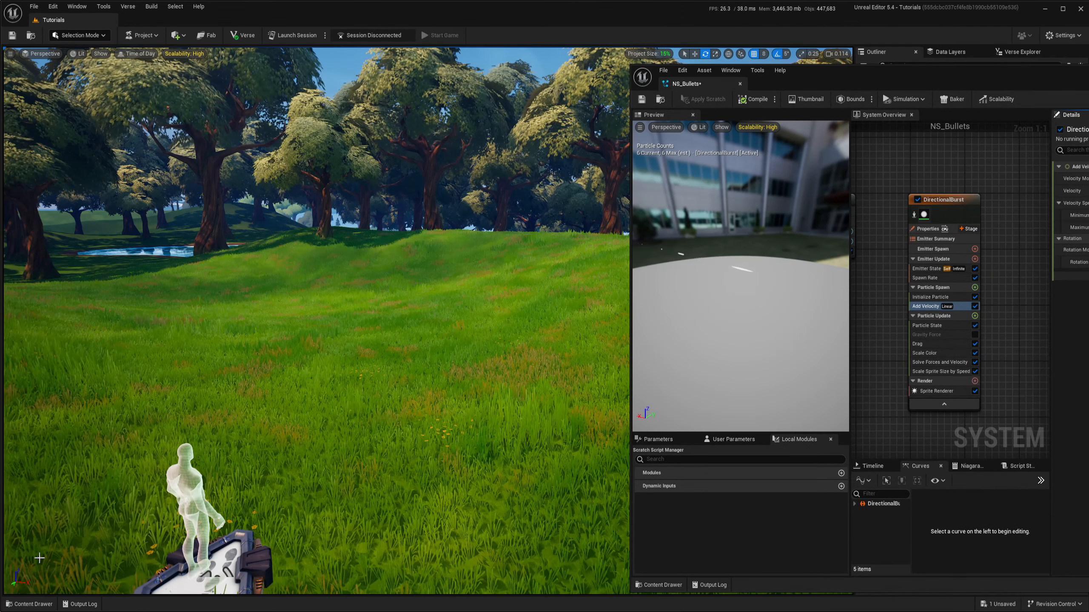
left_click(30, 604)
left_click_drag(316, 500, 267, 511)
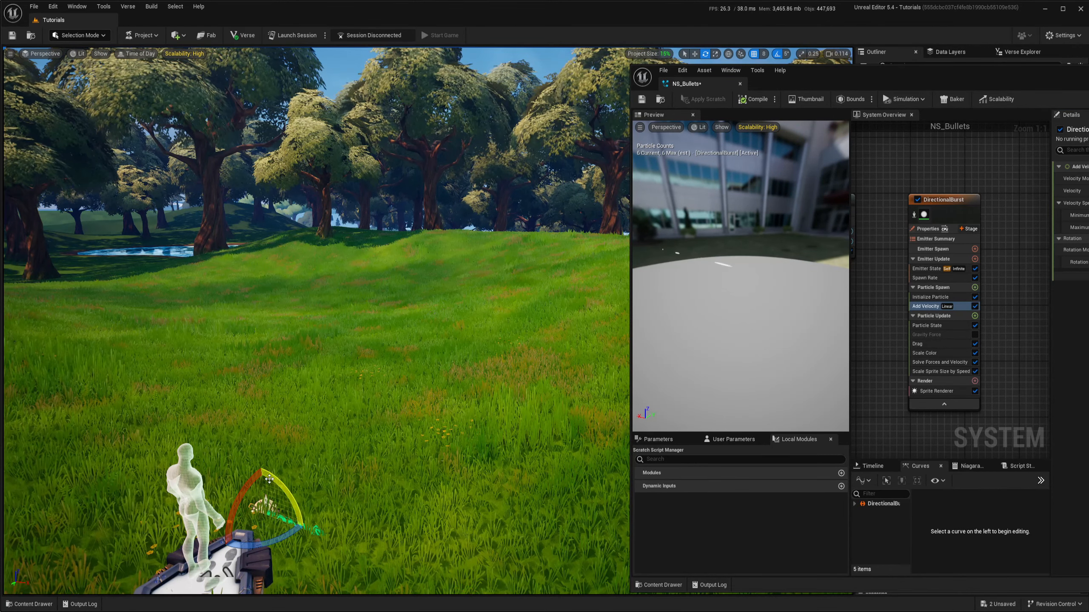
key("w")
left_click_drag(259, 451, 240, 294)
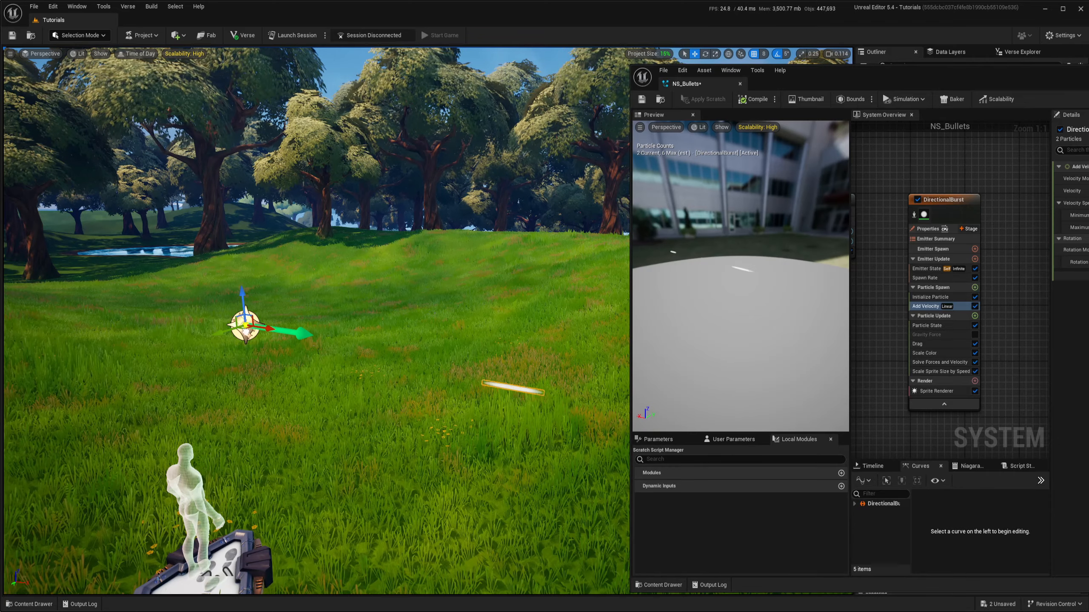
right_click_drag(239, 339, 188, 333)
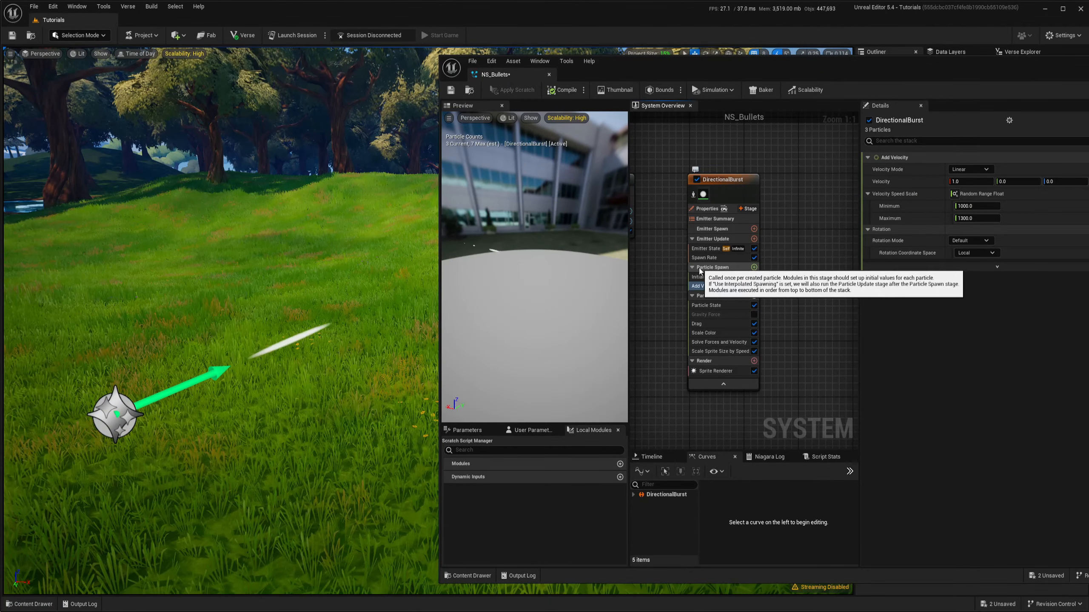
Add a Play Audio module to Particle Spawn and fix its unmet dependency by adding the Initialize Audio Player module
left_click(754, 267)
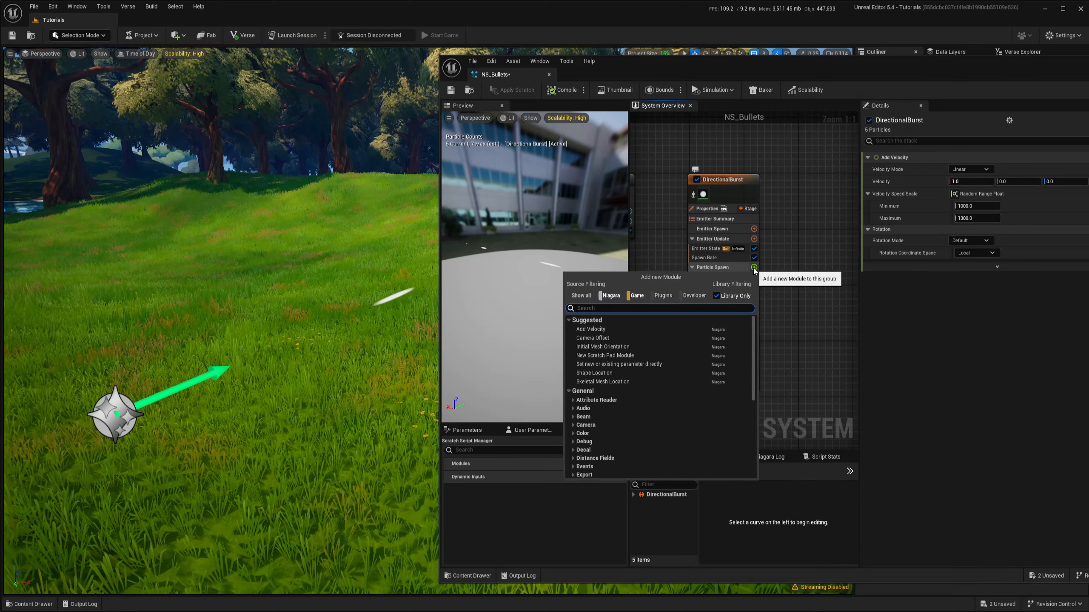
type("play")
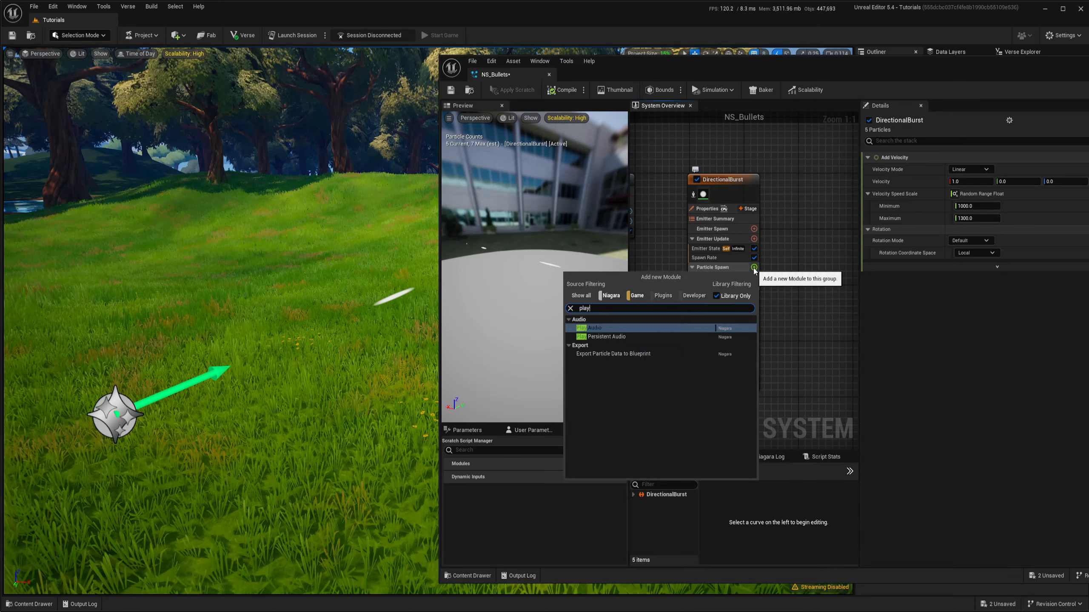
left_click(602, 328)
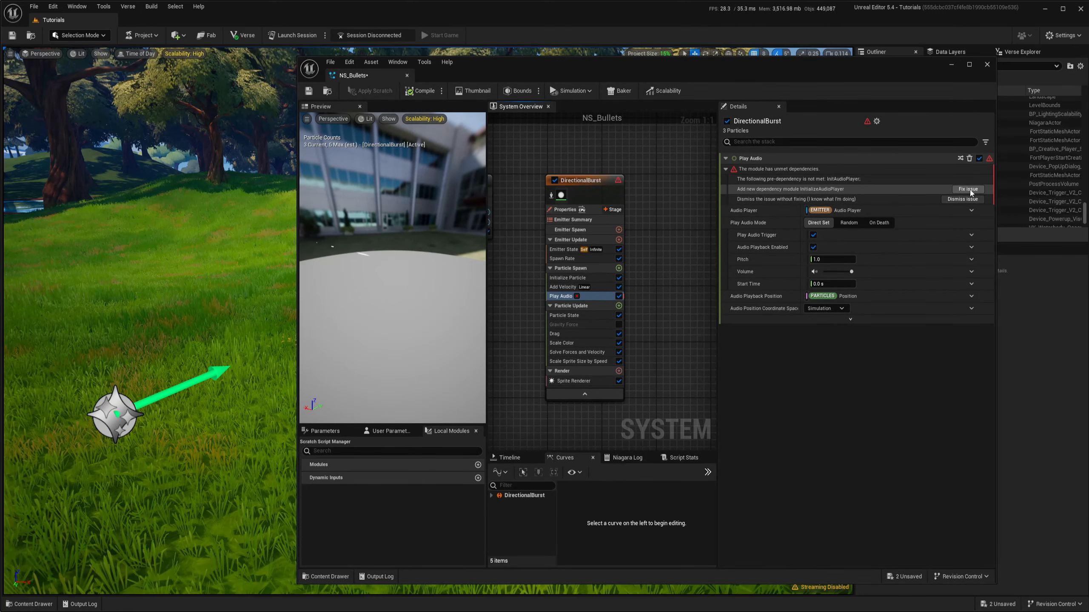
left_click(970, 190)
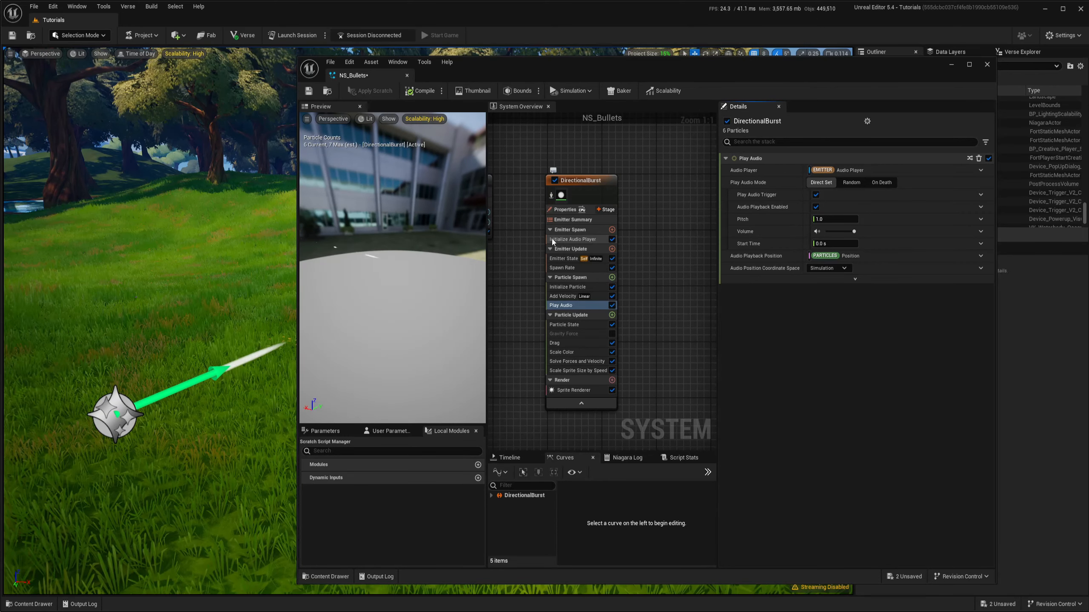
Assign CUE_SFX from the Audio/SFX folder as the Sound to Play in Initialize Audio Player
left_click(574, 240)
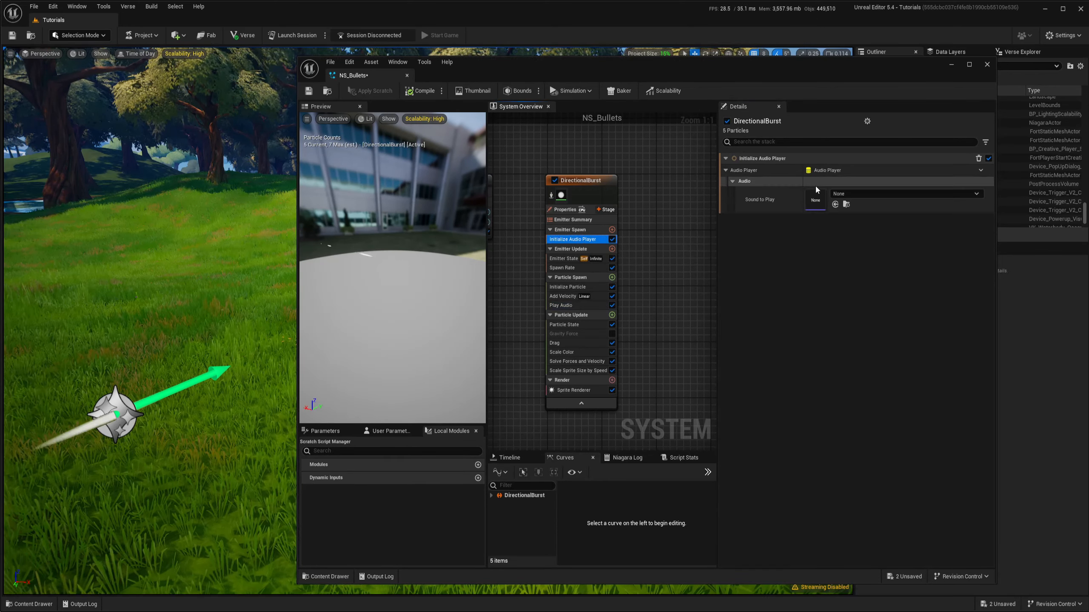
left_click(326, 576)
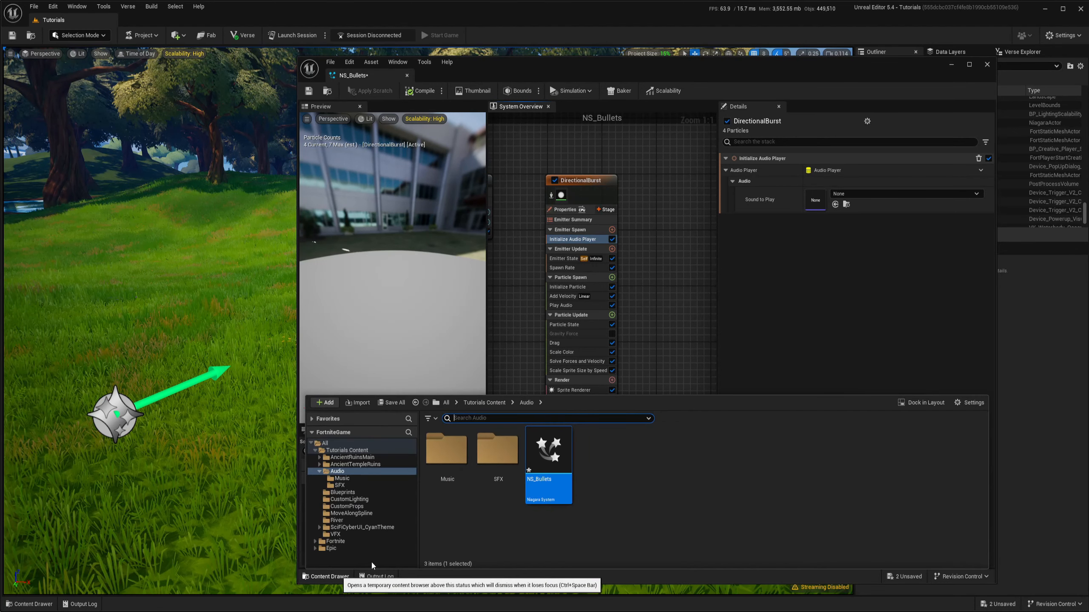
left_click(339, 486)
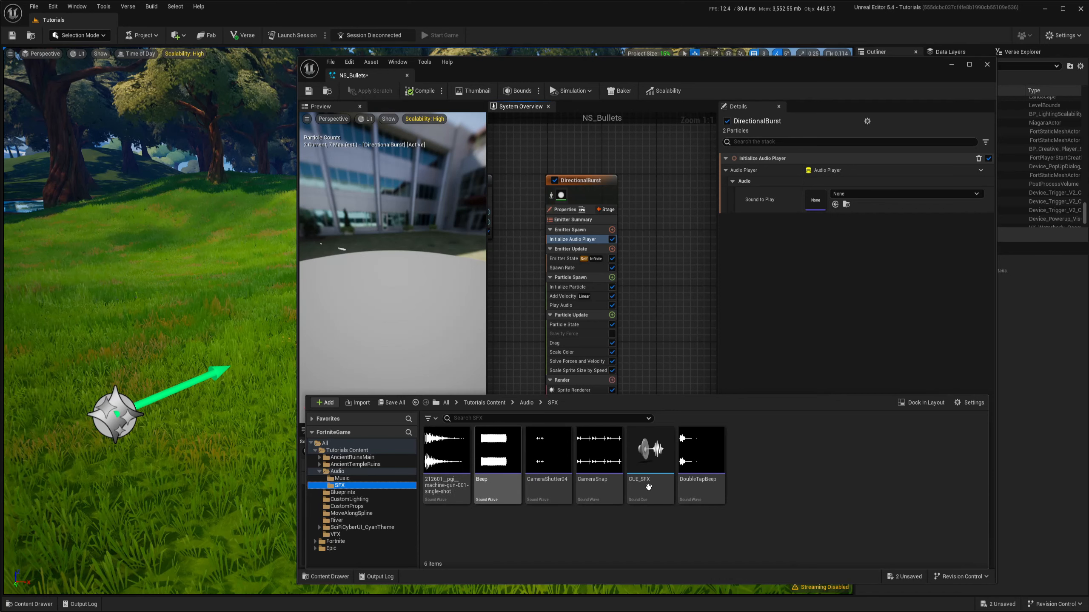
left_click(648, 487)
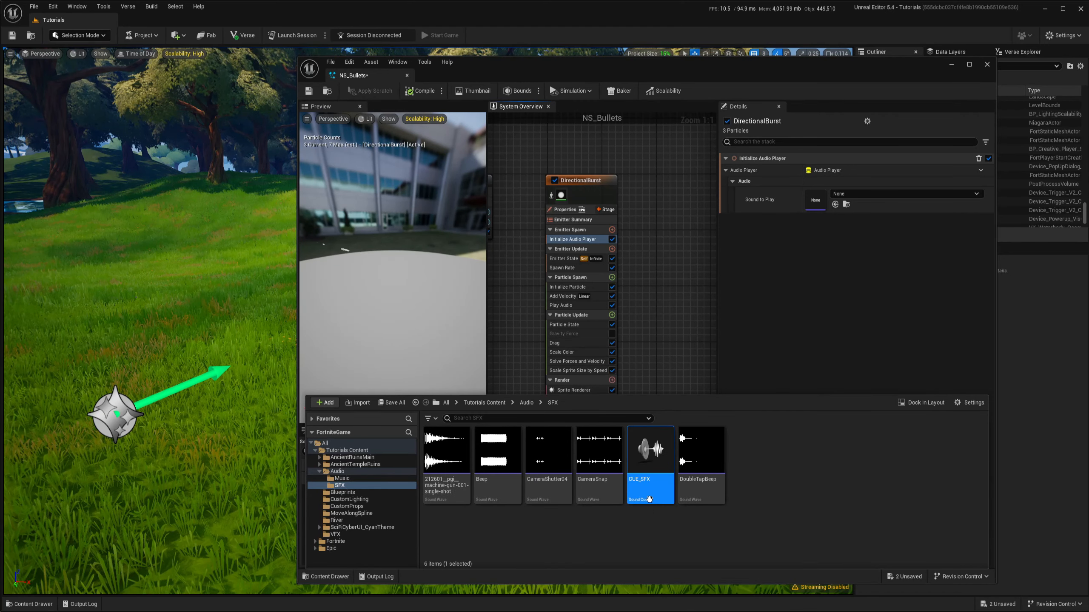
left_click_drag(643, 489, 817, 201)
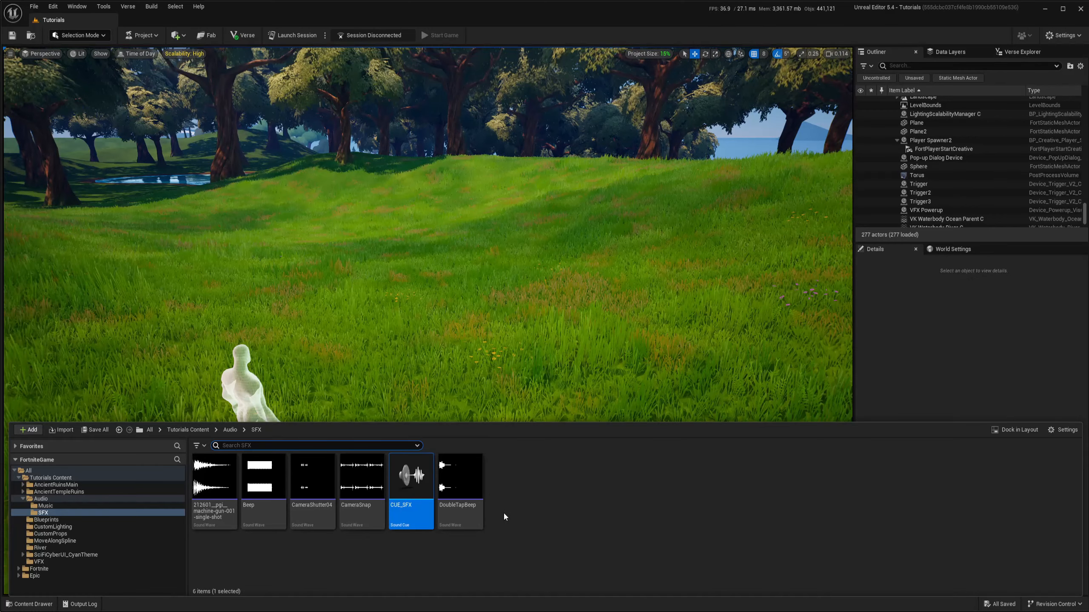
Create a Level Sequence named LS_Music in the Audio/SFX folder and open it in Sequencer
right_click(524, 493)
mouse_move(566, 403)
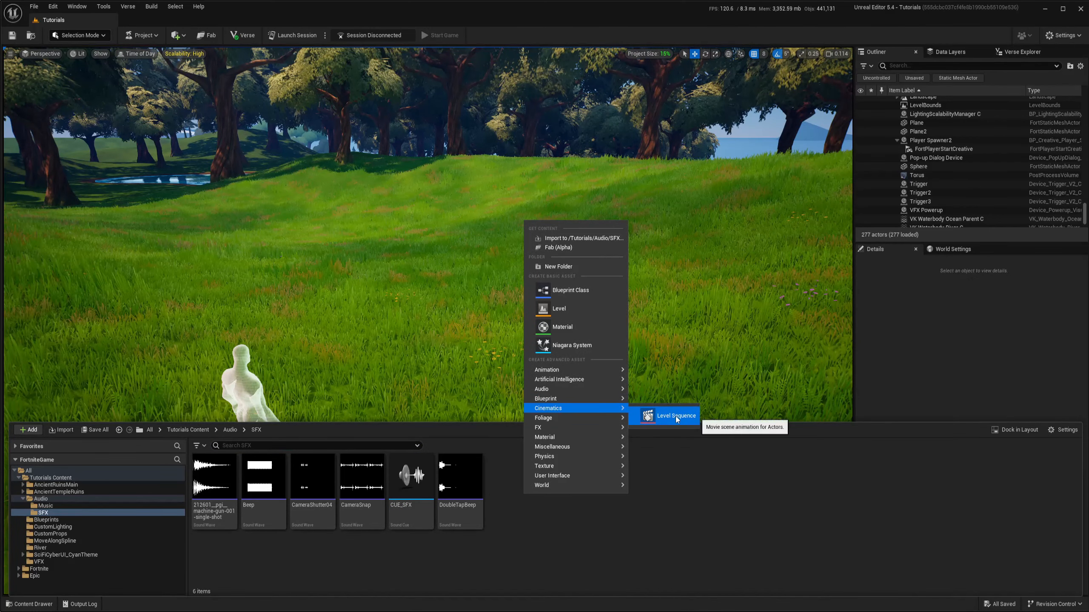
left_click(667, 415)
type("LS_")
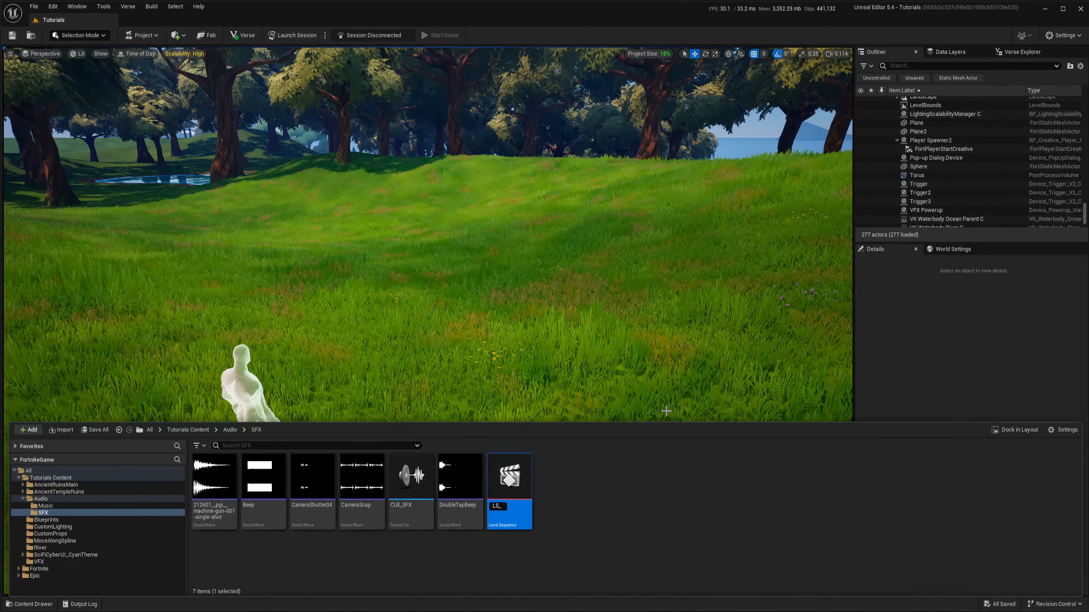
type("Music")
key("Return")
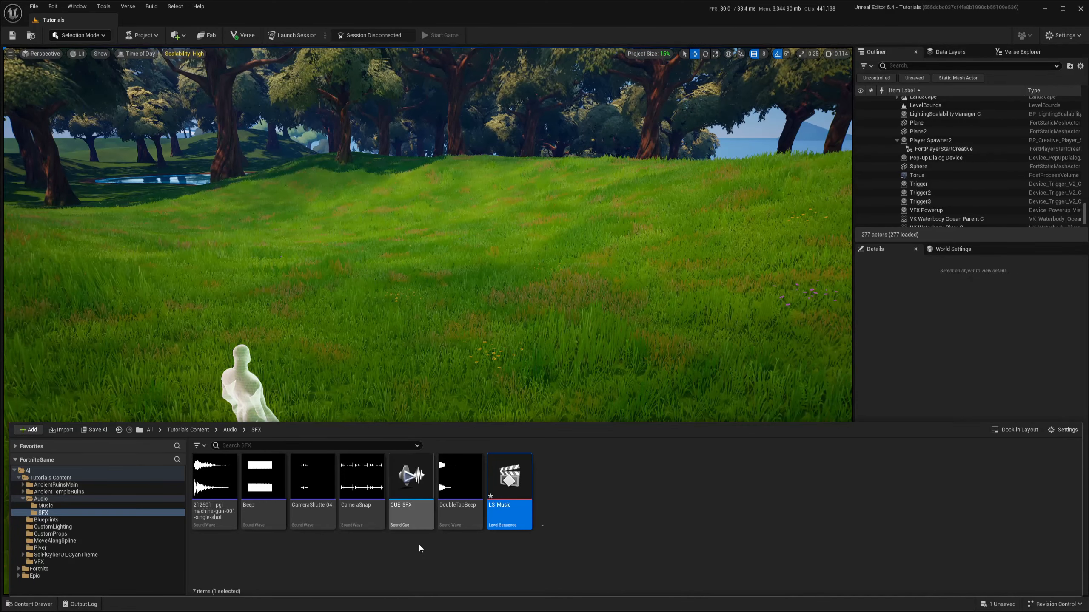
double_click(507, 520)
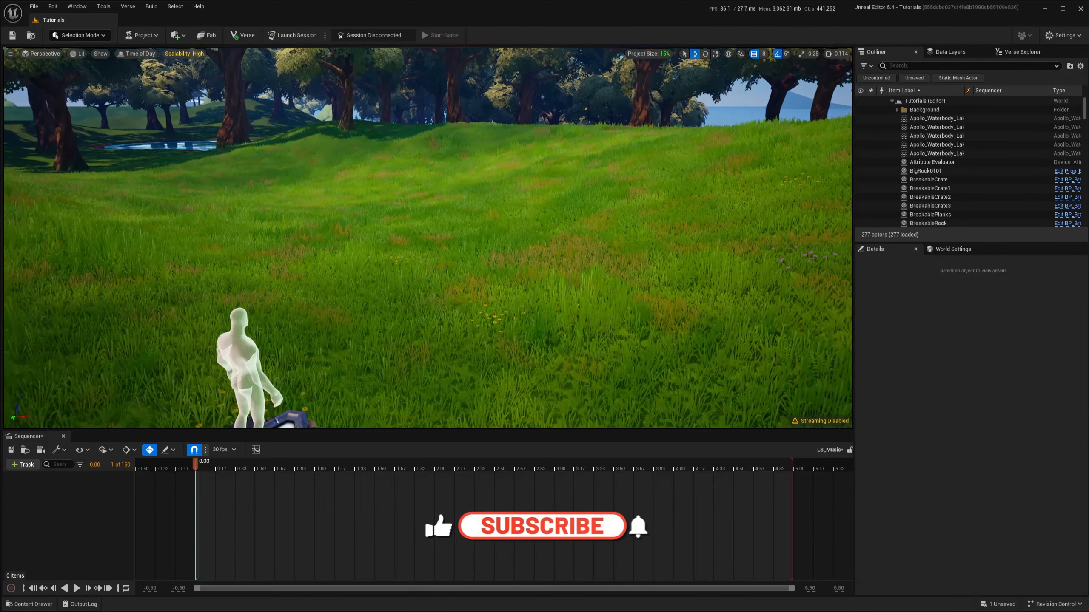
Create a Sound Cue with its default name in the Audio/Music folder and open it for editing
left_click(29, 604)
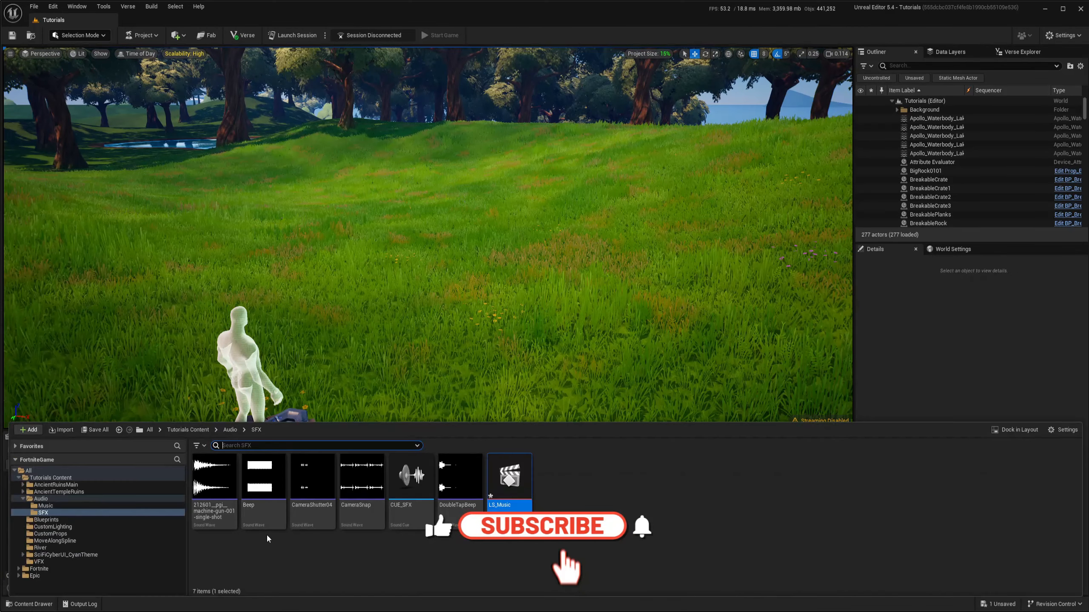
left_click(45, 532)
right_click(478, 506)
mouse_move(498, 402)
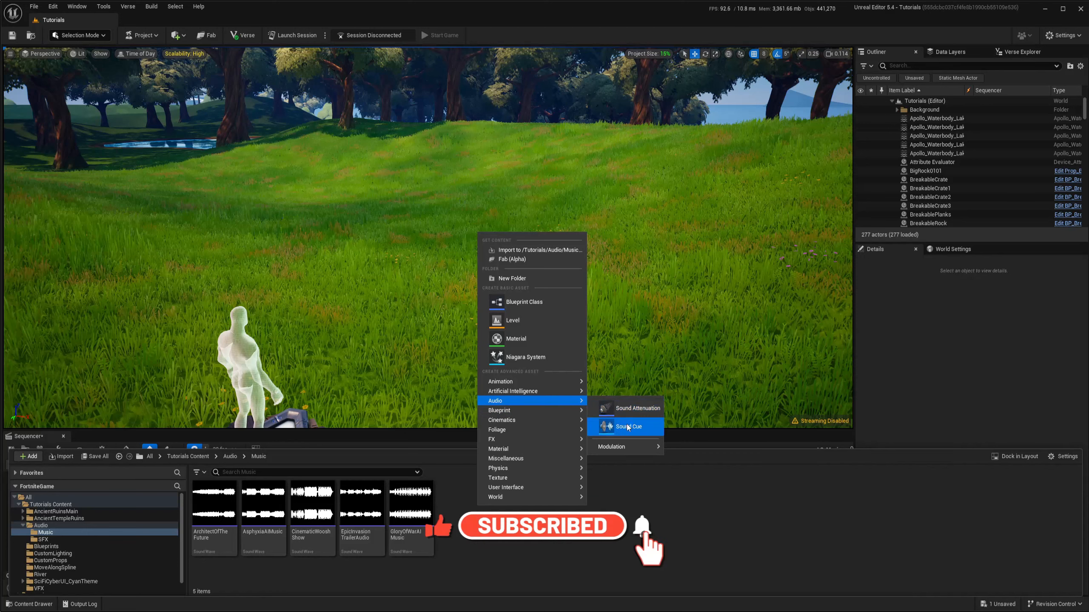
left_click(630, 428)
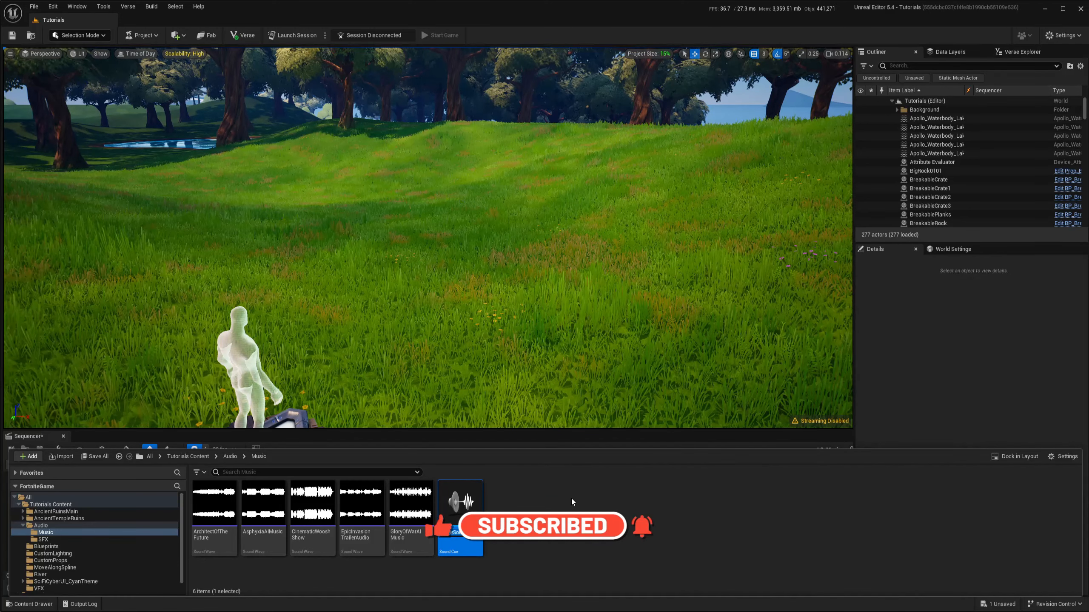
double_click(459, 544)
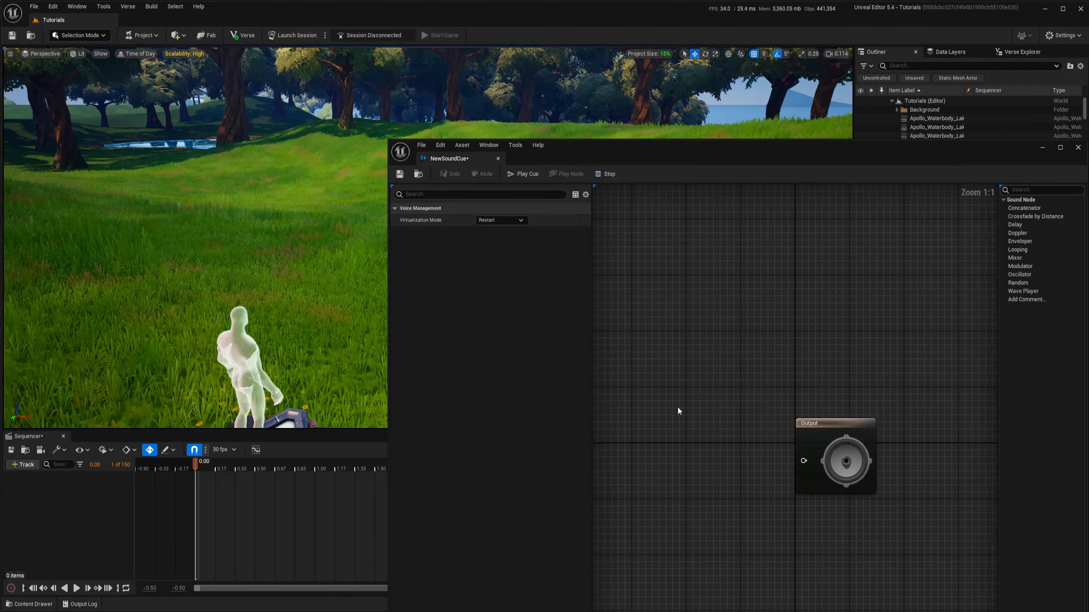
Add all five music sound waves, from ArchitectOfTheFuture to GloryOfWarAIMusic, to the sound cue graph as wave players
left_click_drag(632, 150, 499, 44)
key("ctrl+space")
left_click(402, 428)
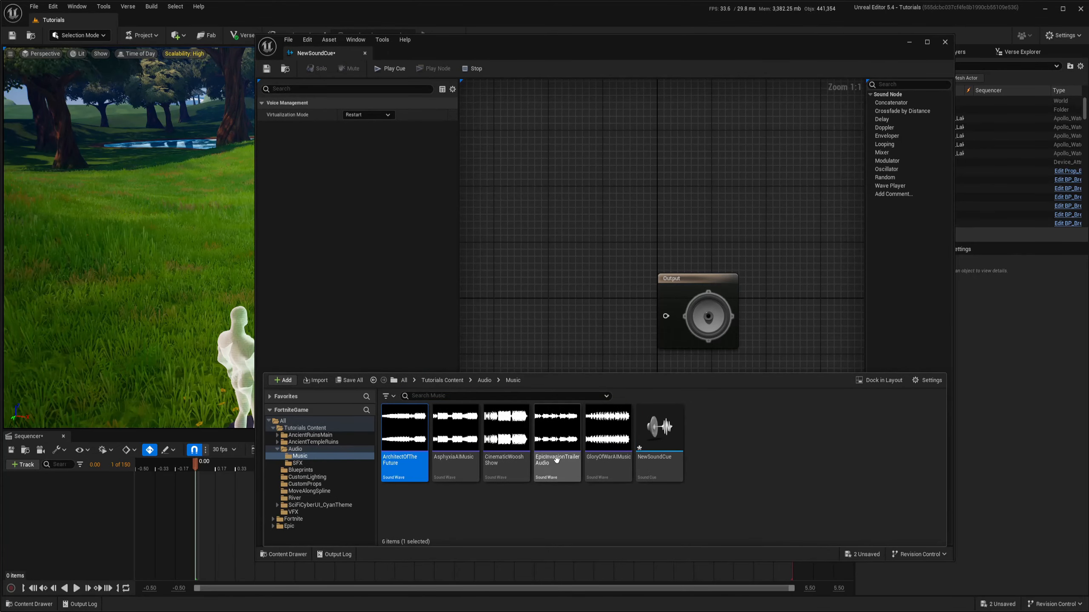
left_click(608, 429, "shift")
left_click_drag(608, 429, 525, 253)
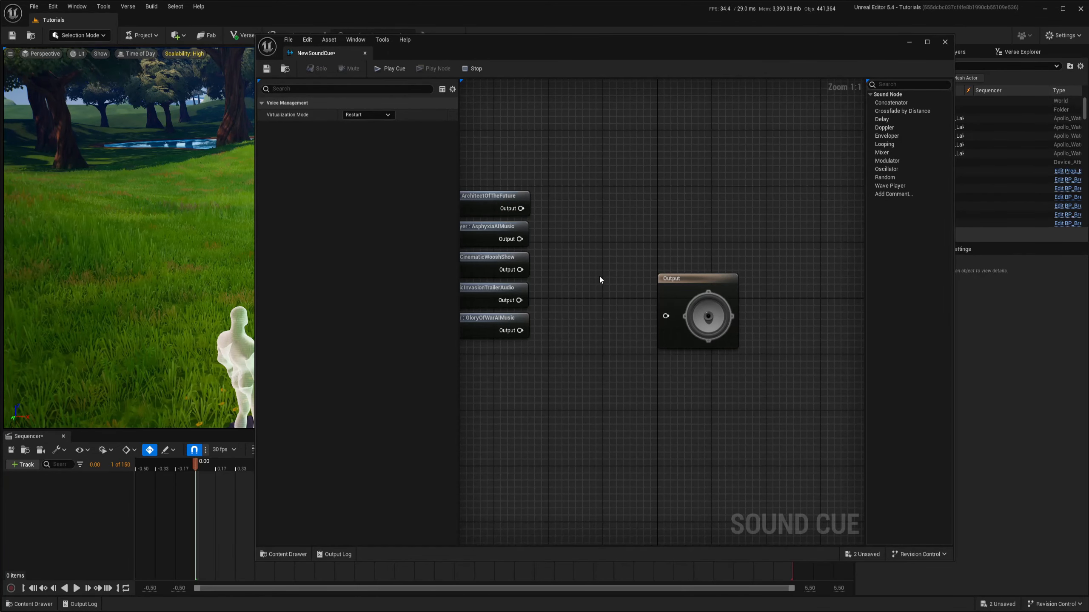
Add a Random node, connect all five wave players through it to the Output, and save the sound cue
left_click(907, 180)
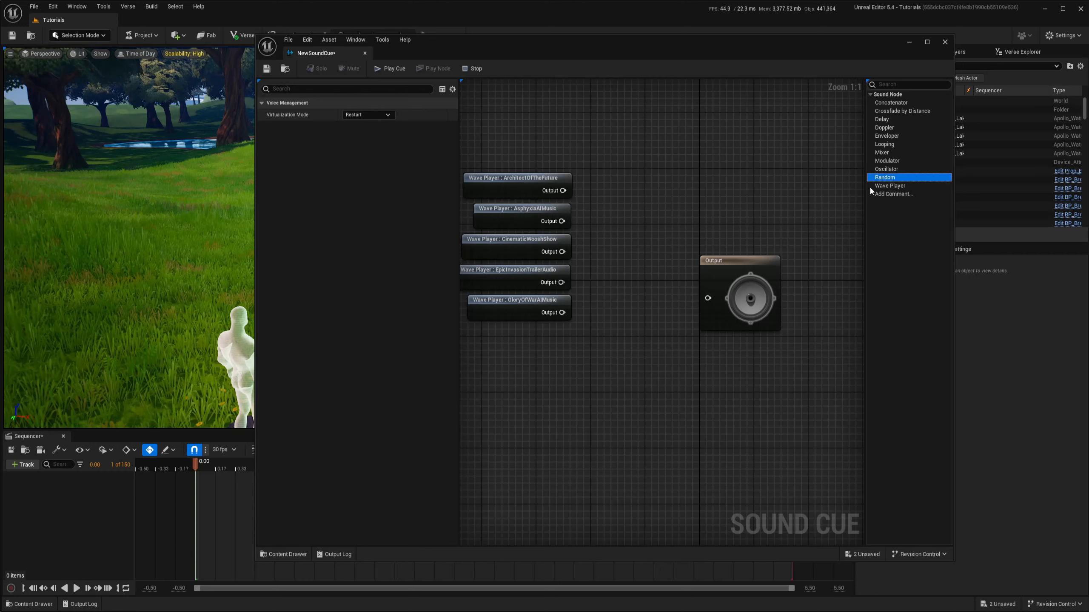
left_click(619, 254)
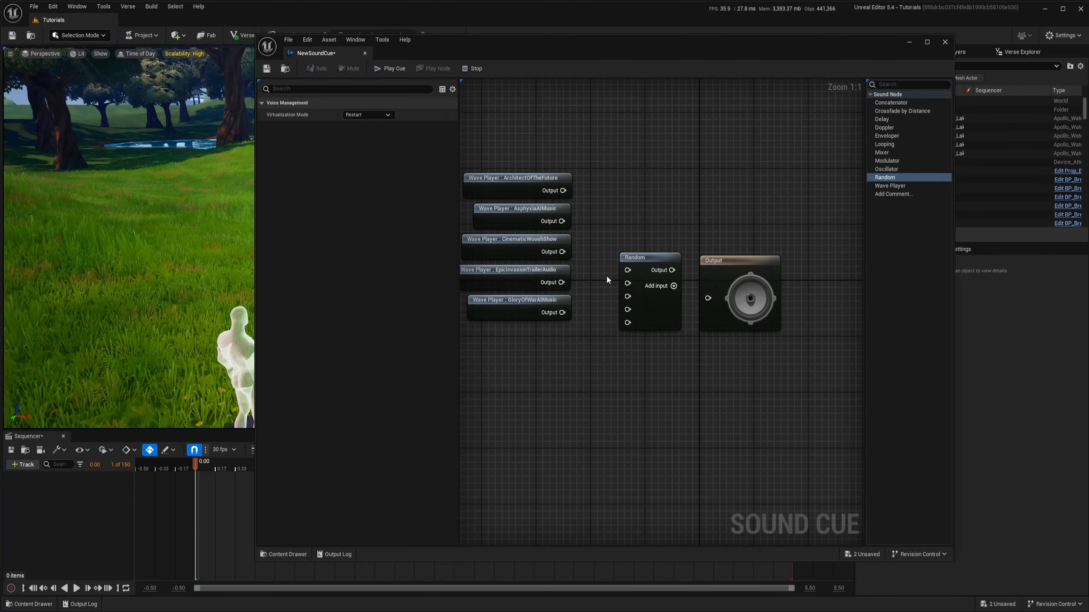
left_click_drag(630, 323, 628, 323)
left_click_drag(628, 309, 564, 286)
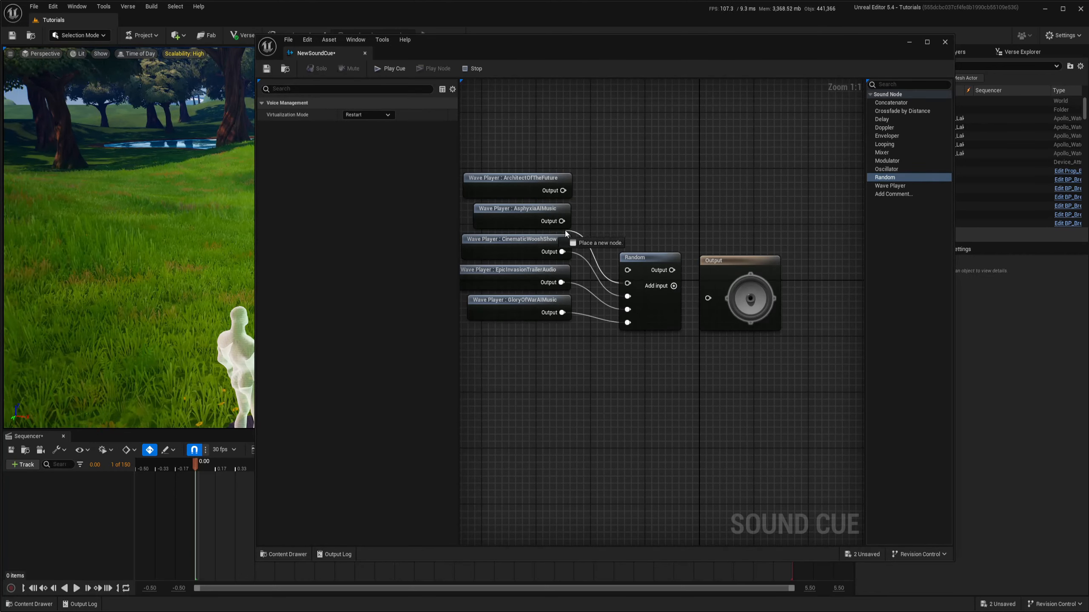
left_click_drag(566, 233, 562, 221)
left_click_drag(563, 190, 712, 246)
left_click(596, 191)
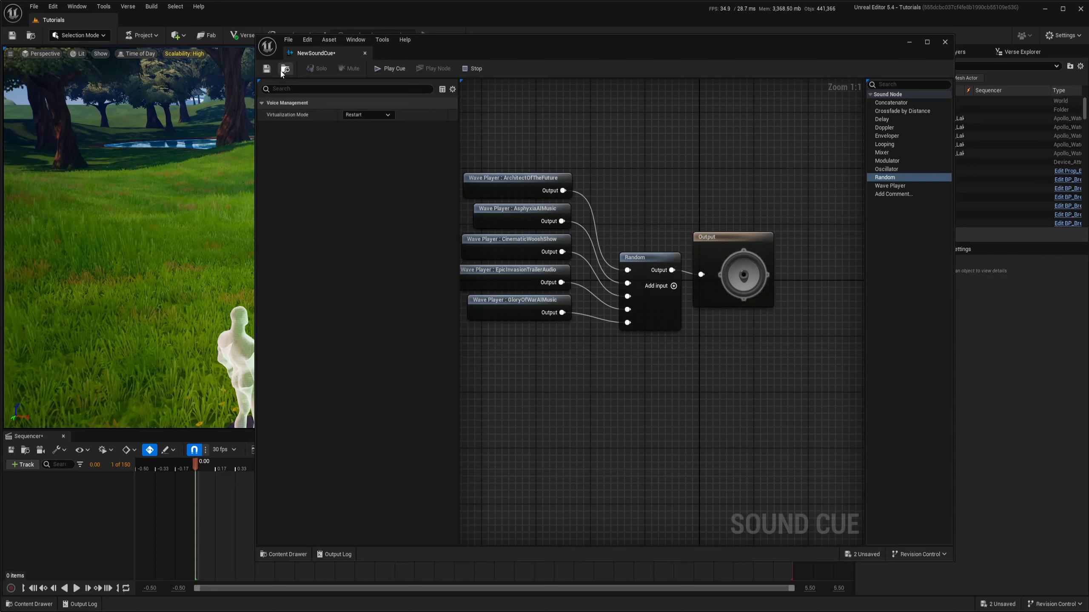
left_click(266, 69)
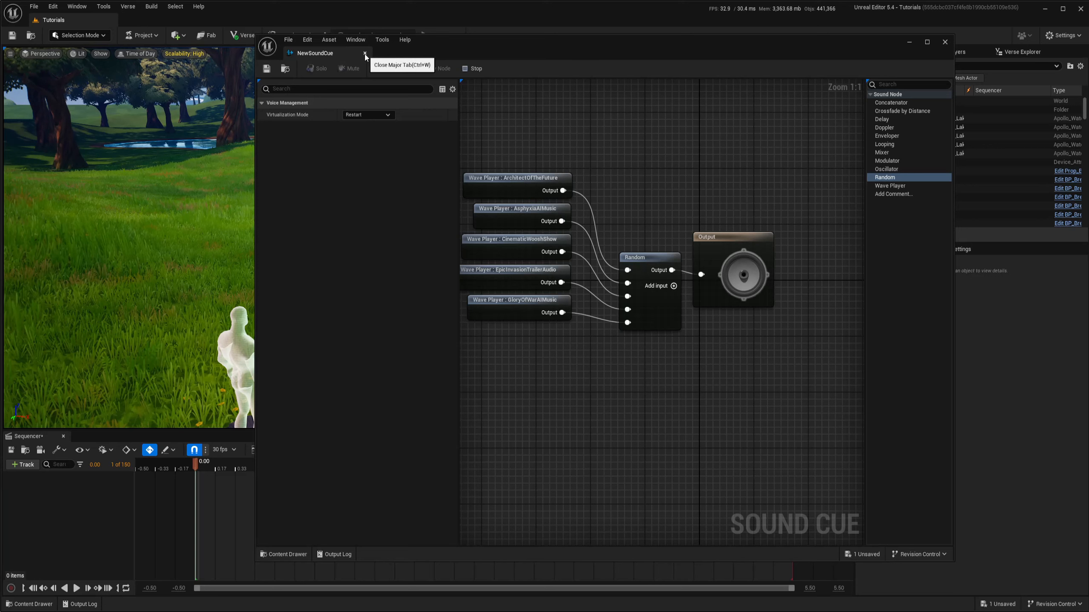
right_click_drag(725, 185, 647, 193)
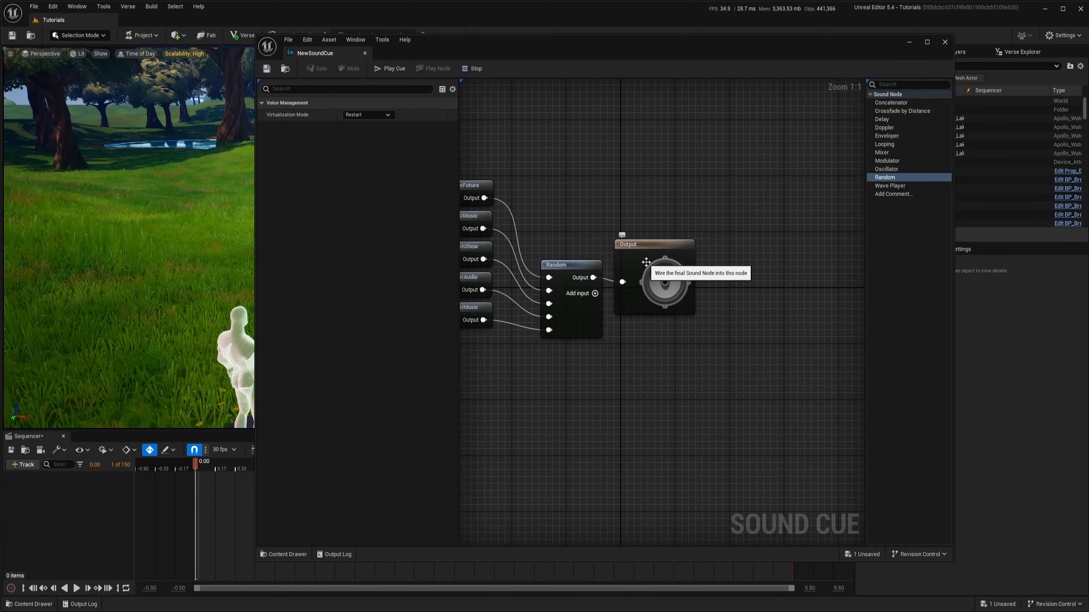
Insert a Crossfade by Distance node between the Random node and the Output, moving the Output aside to make room
left_click_drag(636, 249, 778, 242)
left_click(697, 227)
right_click_drag(698, 226, 665, 237)
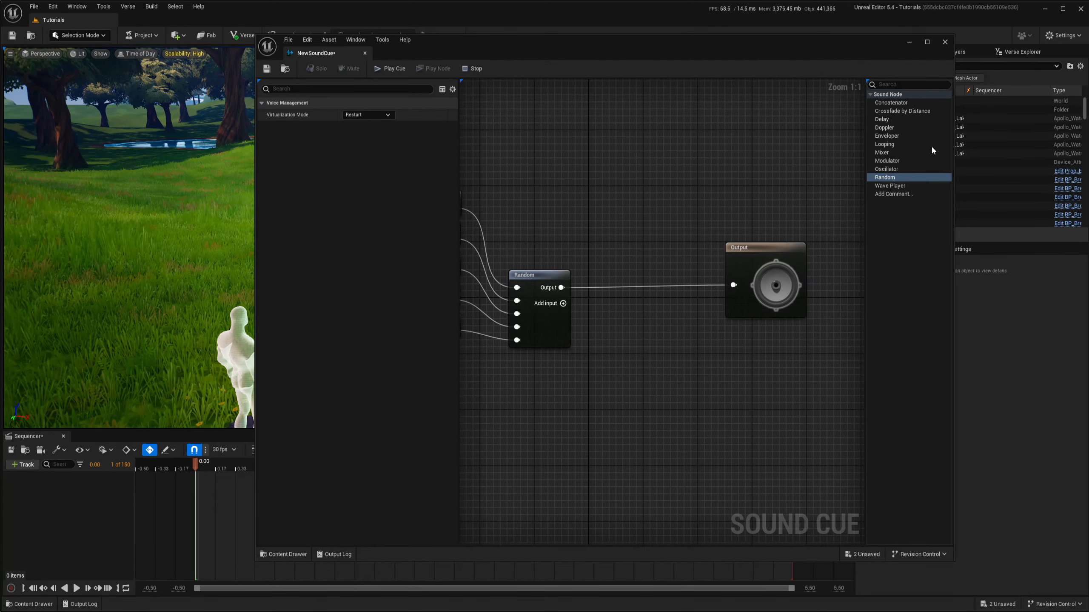
left_click_drag(905, 111, 825, 135)
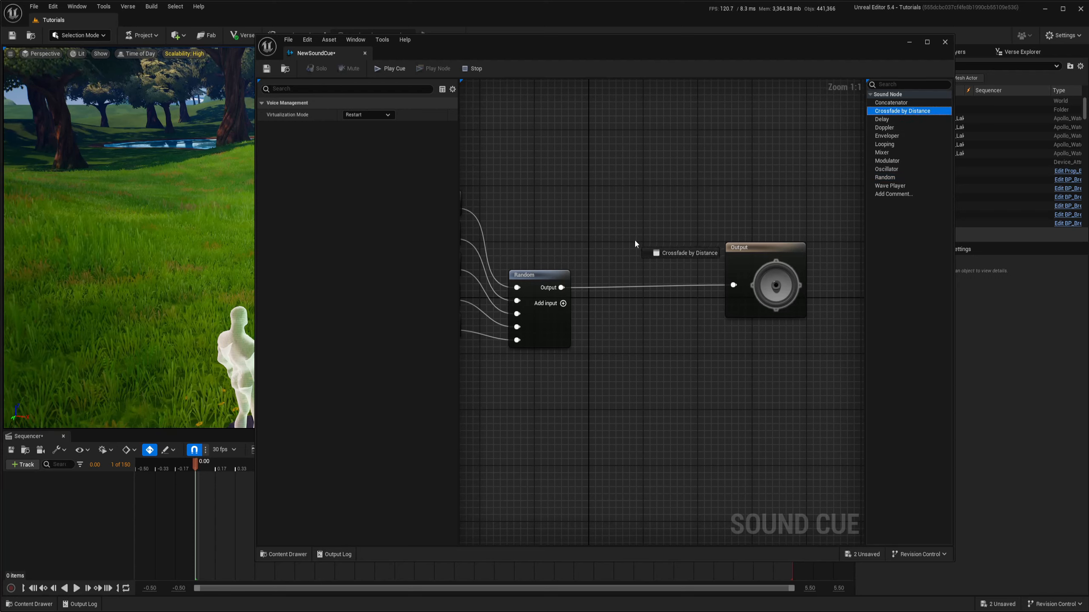
left_click_drag(635, 244, 604, 272)
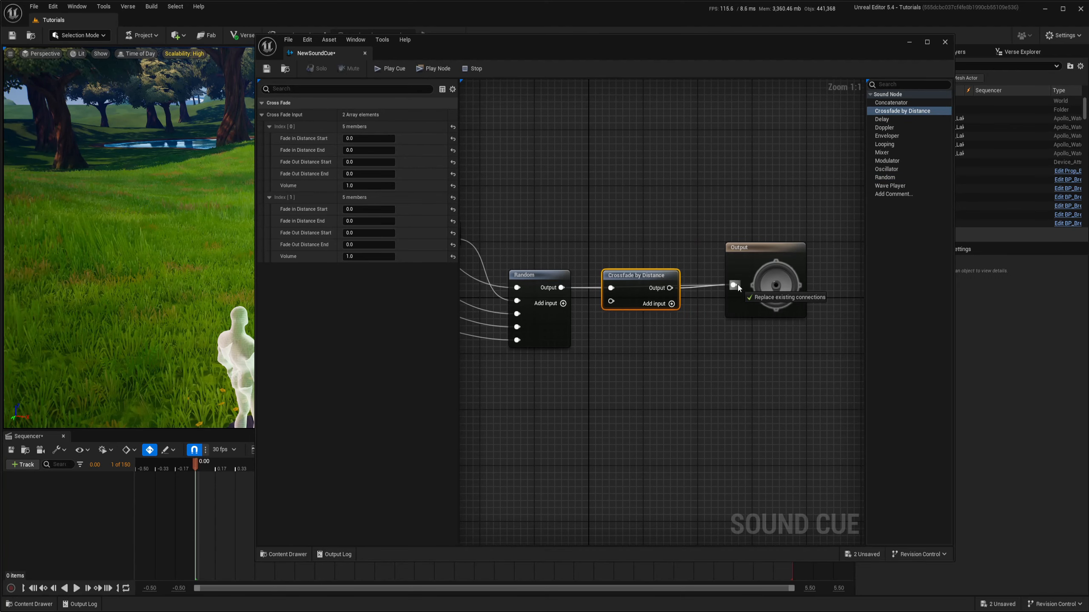
left_click_drag(767, 247, 738, 247)
left_click(644, 270)
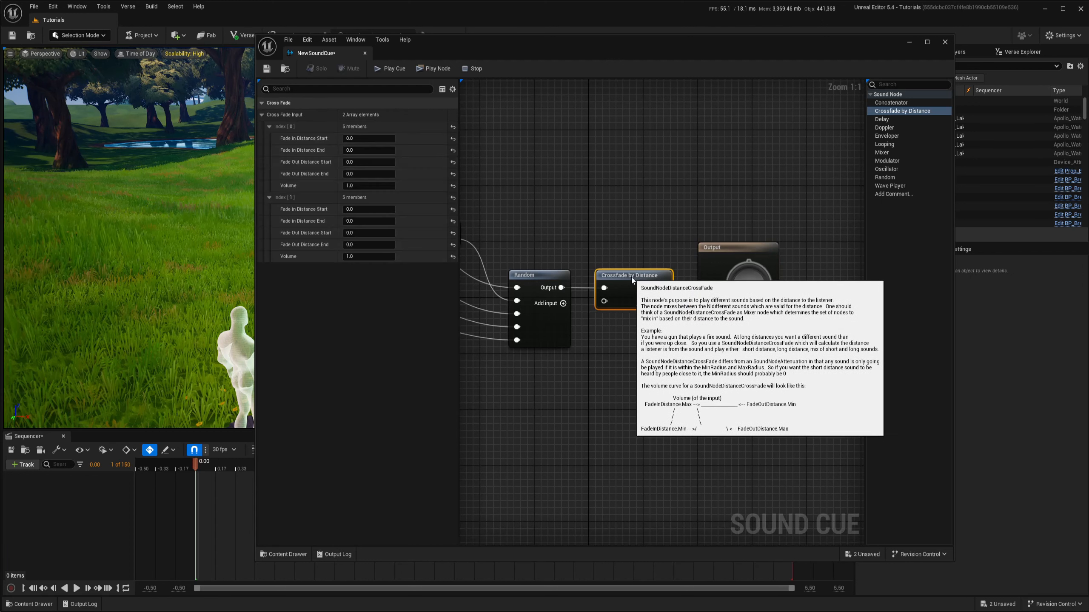
right_click_drag(607, 244, 653, 247)
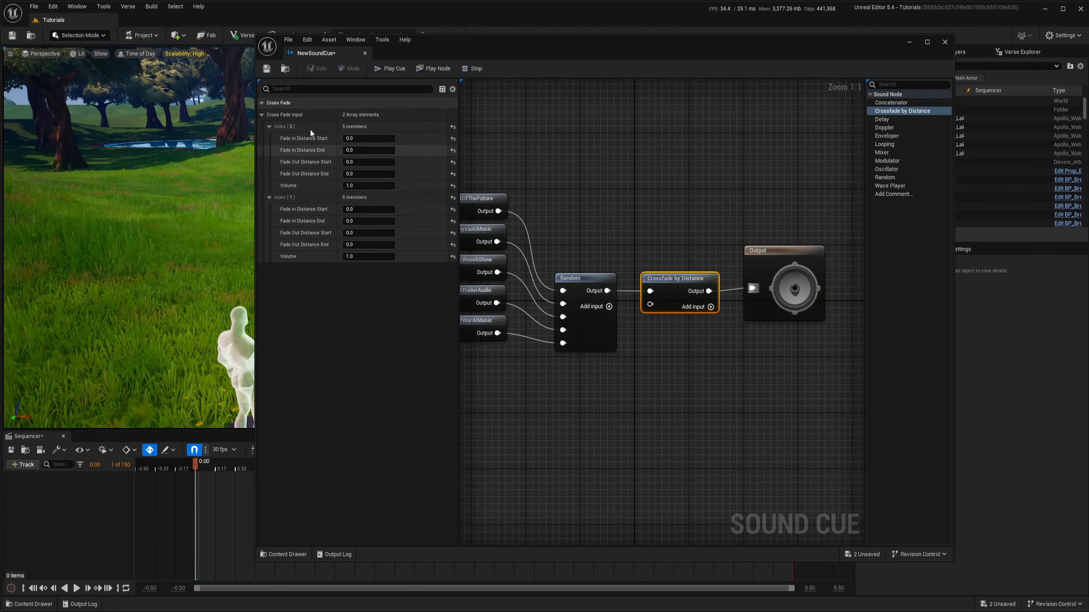
Set the first crossfade input's Fade Out Distance Start to 1000 and End to 2000, then save and close the sound cue
left_click(391, 162)
type("1000")
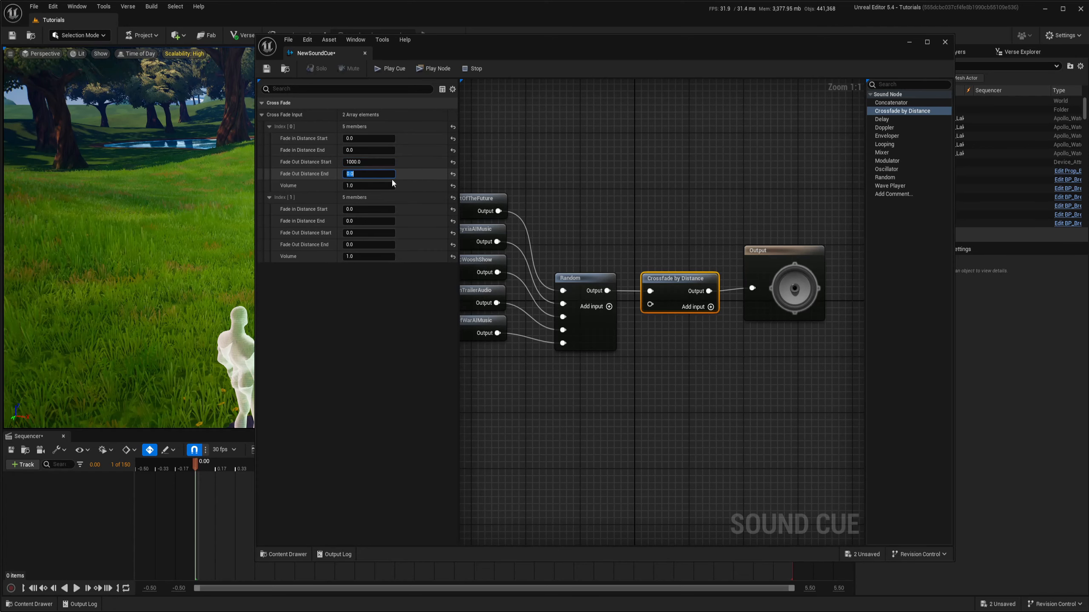
type("2000")
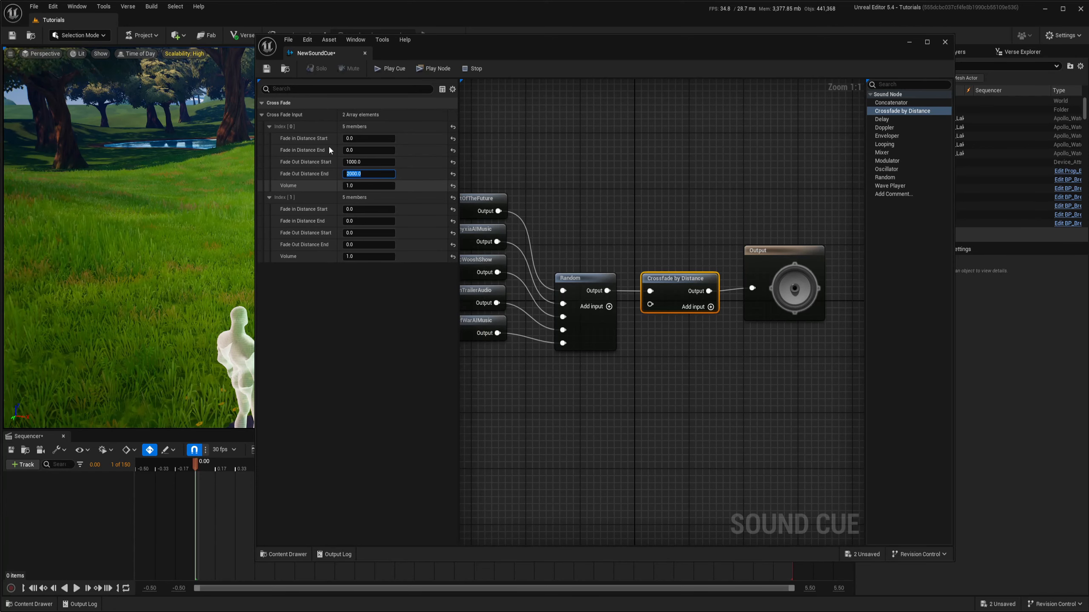
left_click(267, 69)
left_click(365, 53)
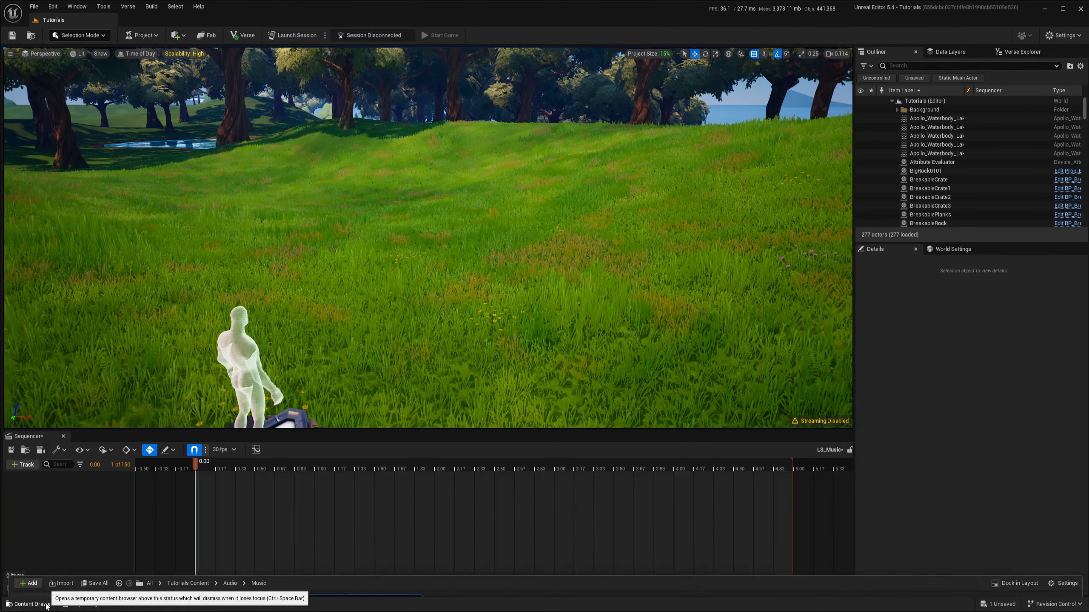
Enlarge Sequencer and add NewSoundCue from the Audio/Music folder as an audio track in LS_Music, accepting the audio clock source
left_click(30, 604)
left_click(392, 426)
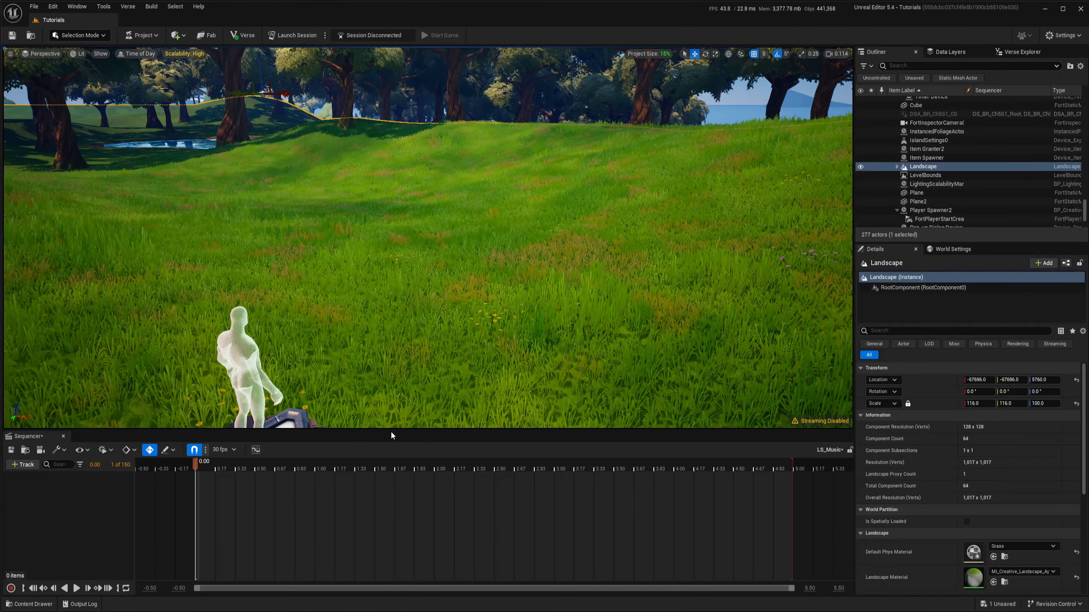
left_click_drag(390, 430, 369, 317)
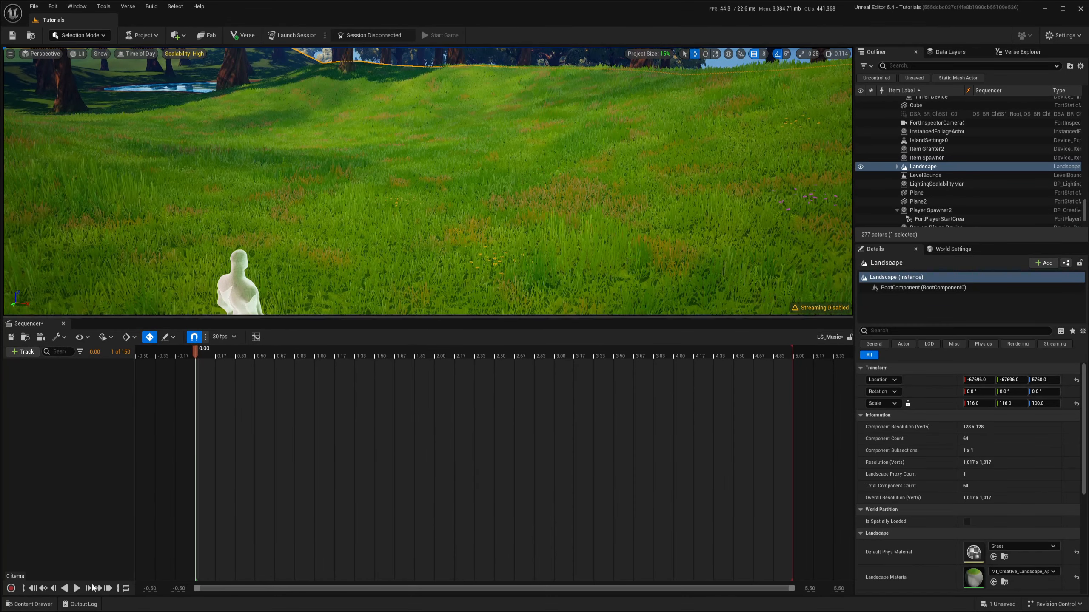
left_click(30, 604)
left_click_drag(460, 502, 95, 396)
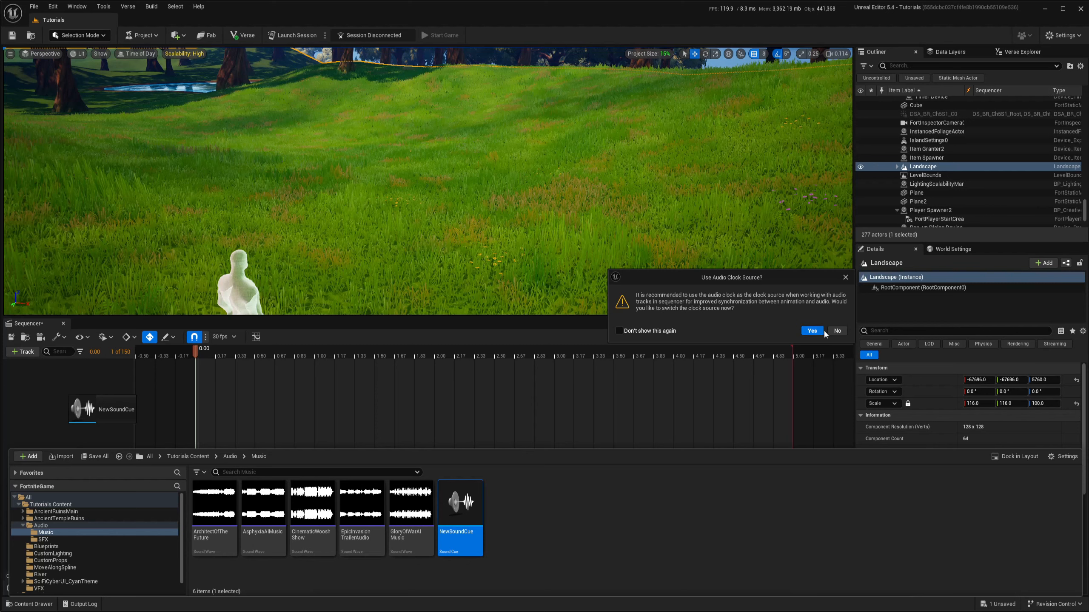
left_click(812, 330)
left_click(62, 408)
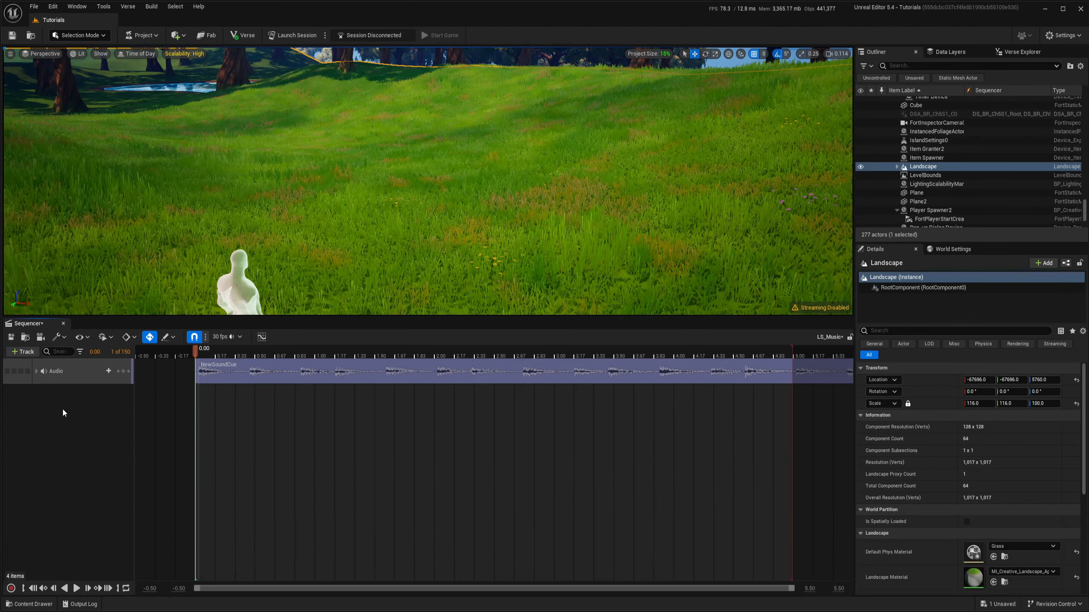
Expand the Audio track's Attach, Pitch and Volume settings and place a sphere shape above the grass in the level
left_click(37, 371)
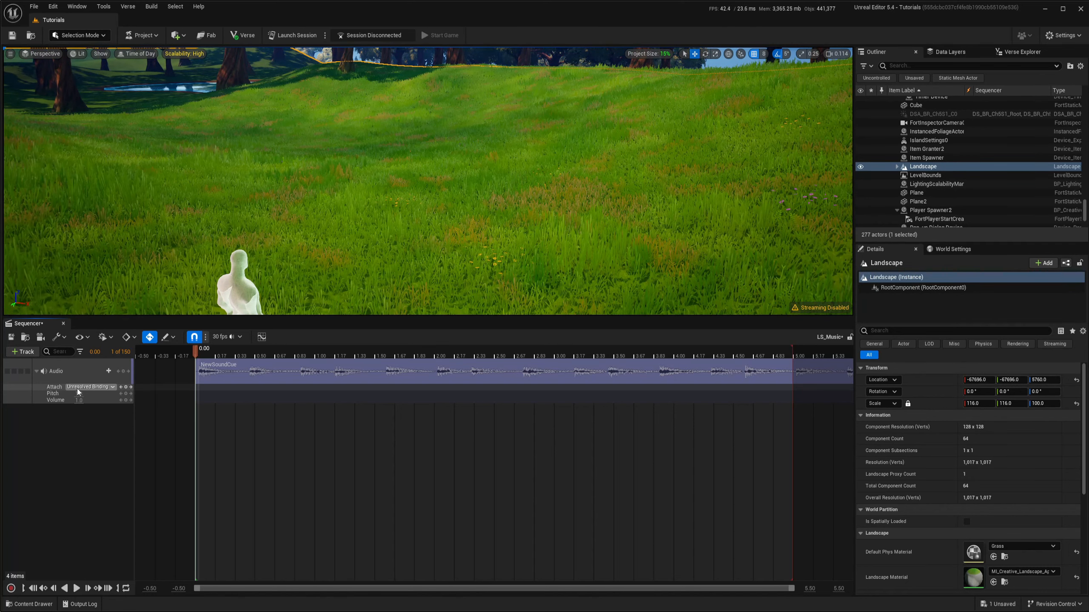
left_click(29, 604)
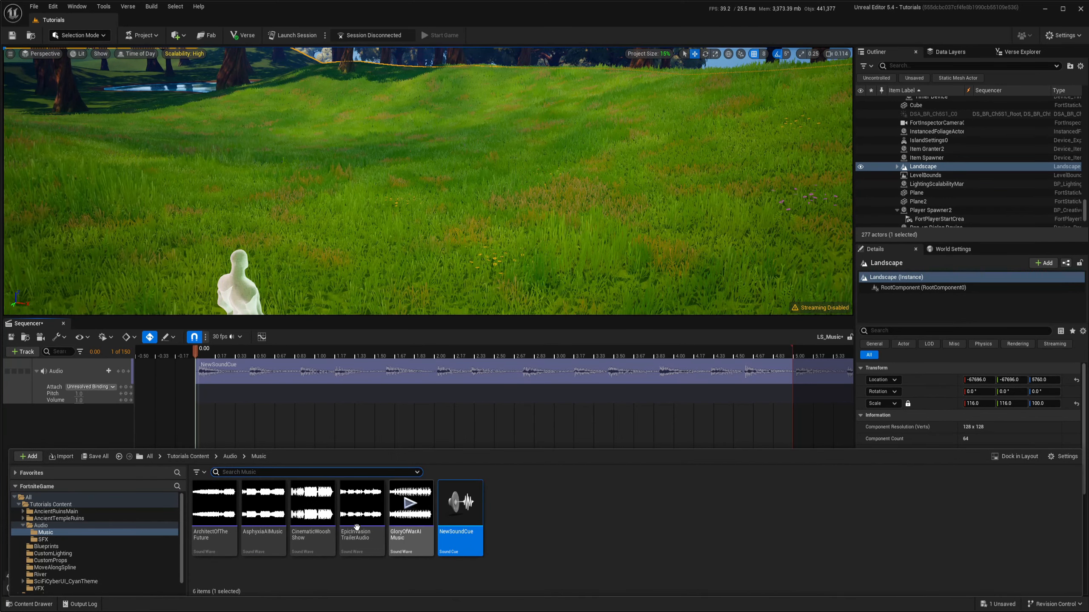
left_click(466, 259)
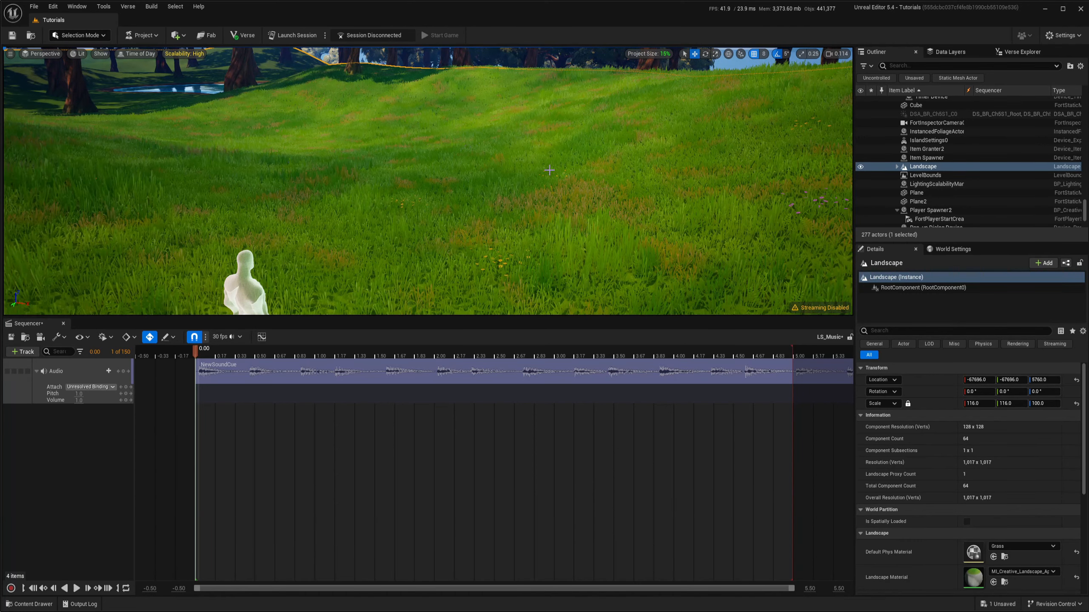
right_click_drag(549, 170, 336, 293)
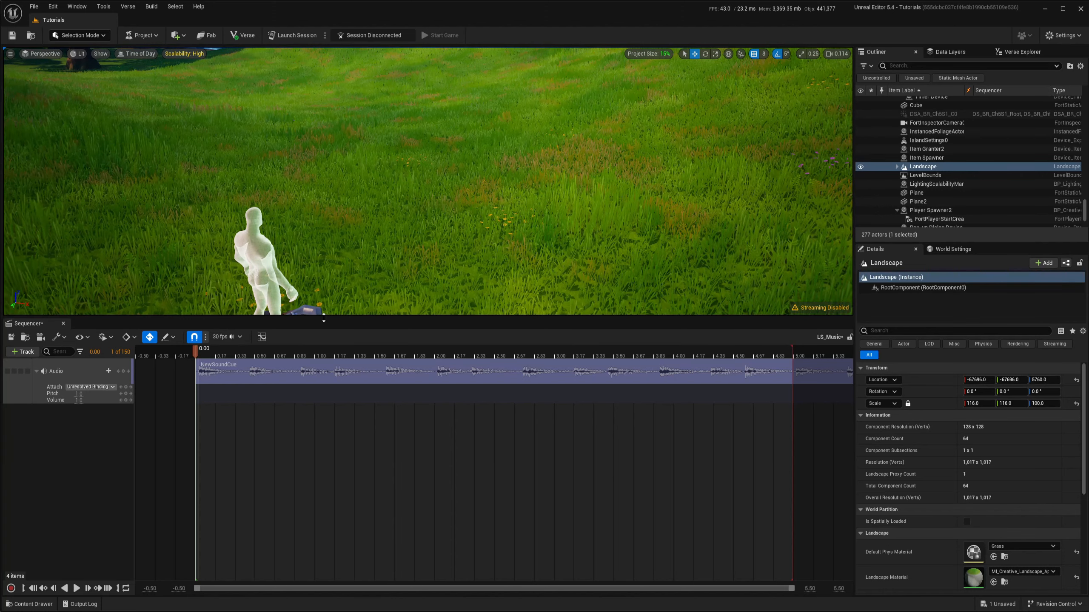
left_click_drag(324, 318, 324, 406)
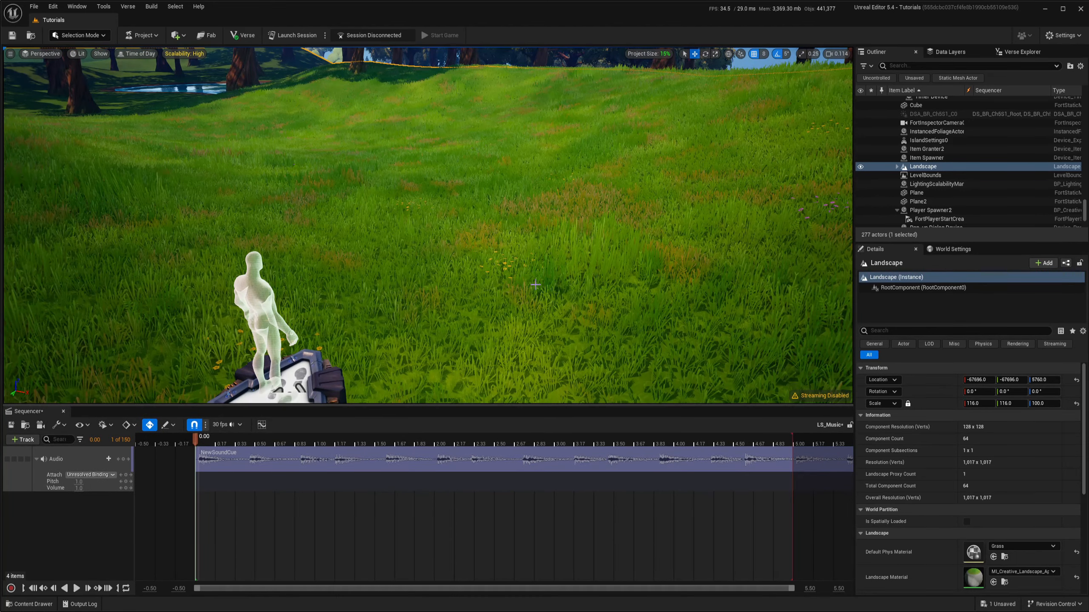
right_click_drag(535, 285, 660, 210)
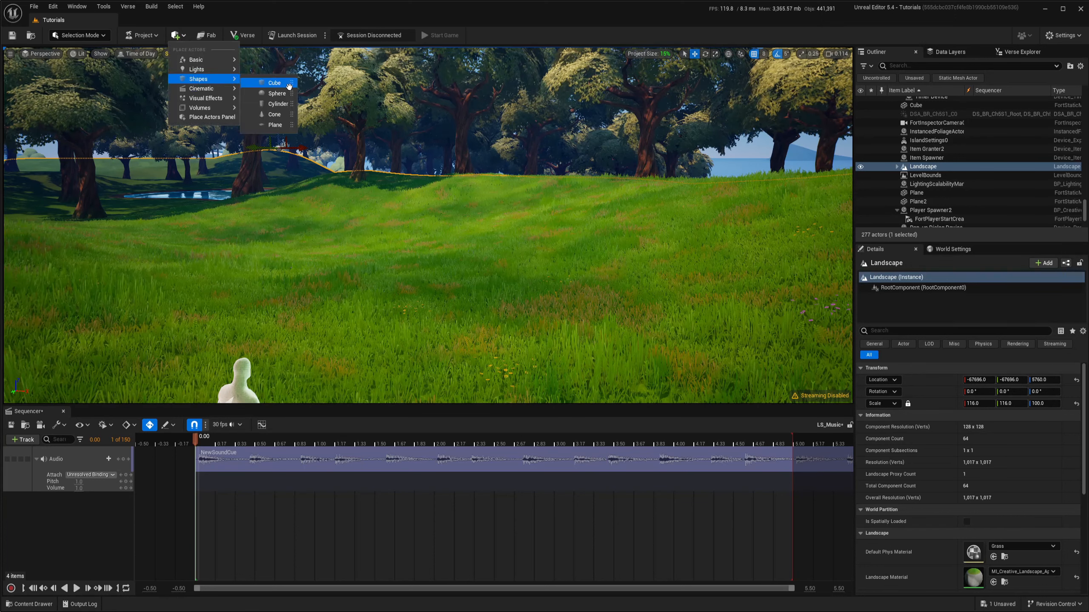
left_click_drag(521, 262, 462, 257)
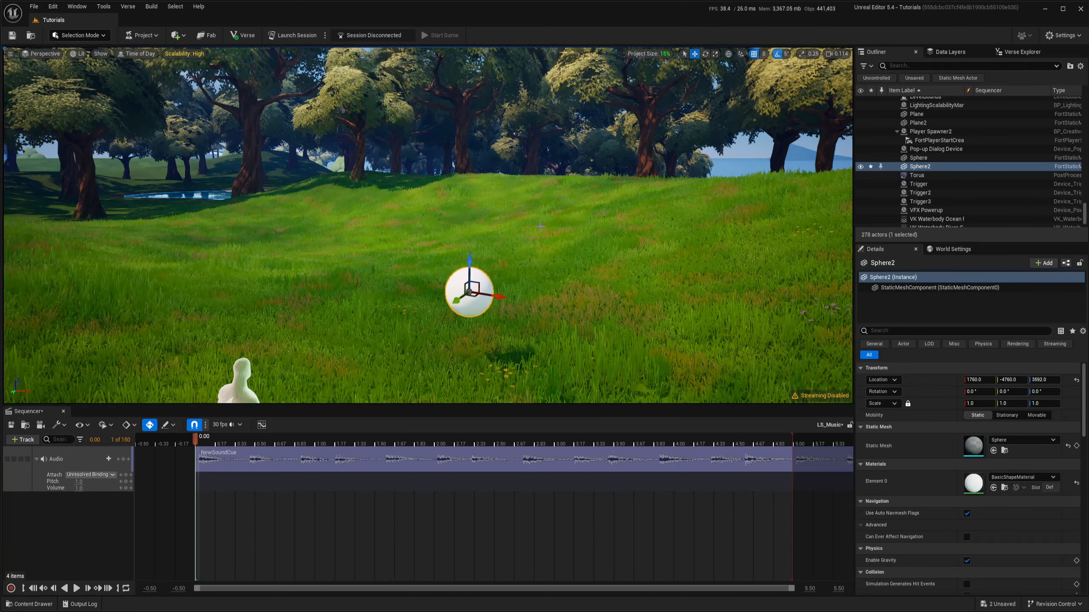
Add the new sphere actor to the LS_Music sequence and delete its Transform track
left_click(920, 168)
left_click_drag(921, 168, 258, 386)
left_click_drag(89, 544, 53, 519)
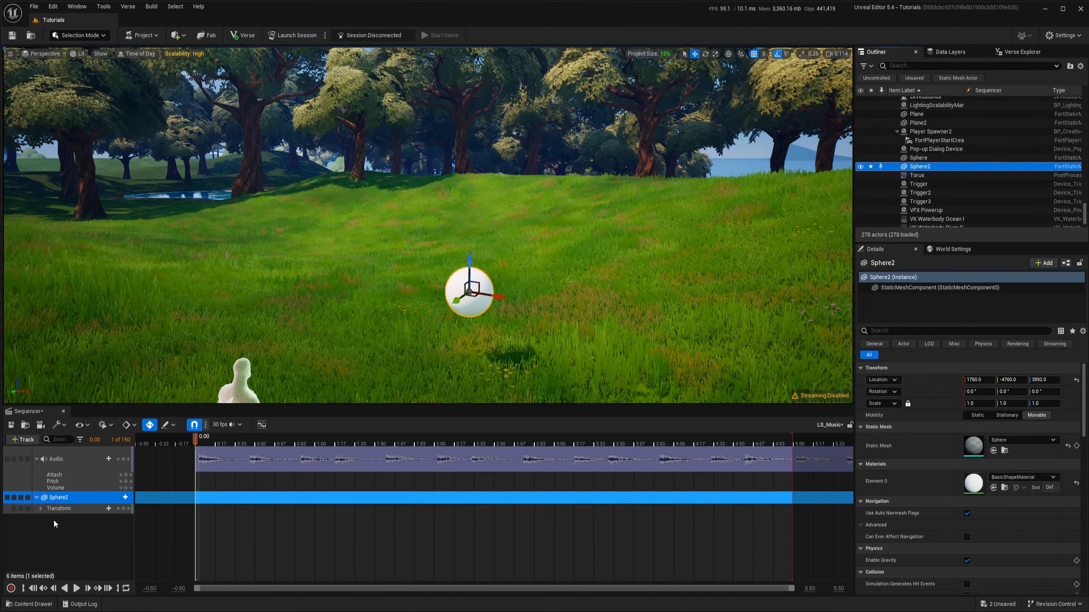
left_click(63, 508)
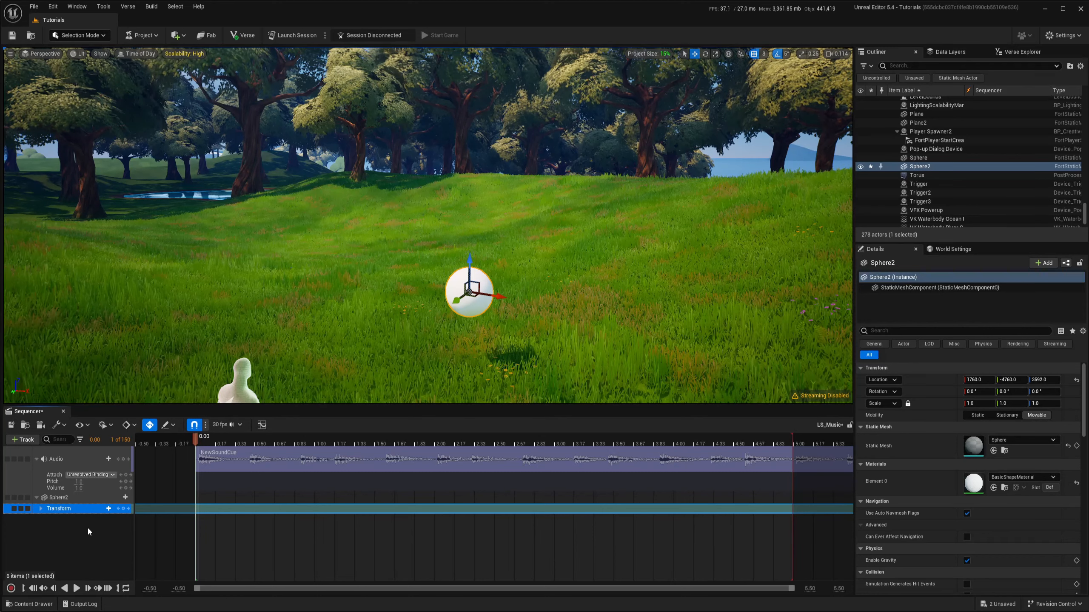
key("Delete")
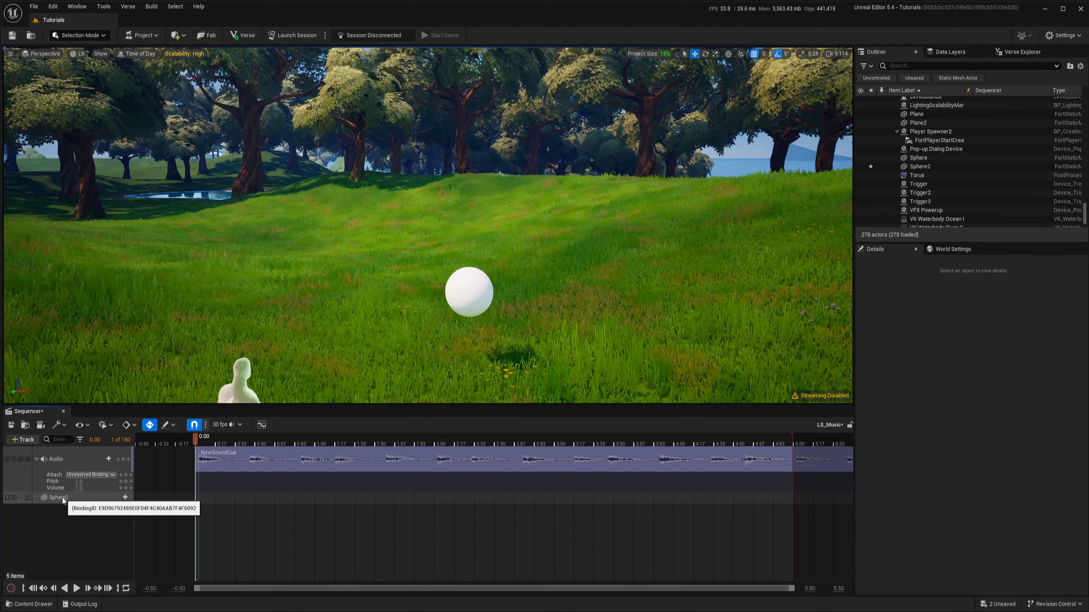
Attach the Audio track to Sphere2, save LS_Music and briefly preview the playback
left_click(95, 475)
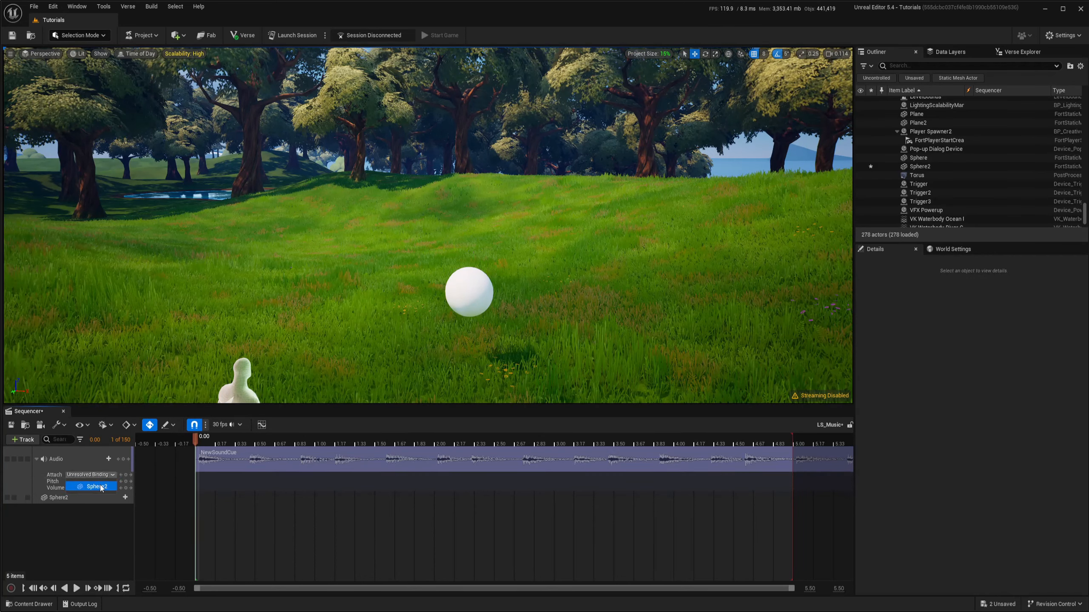
left_click(100, 486)
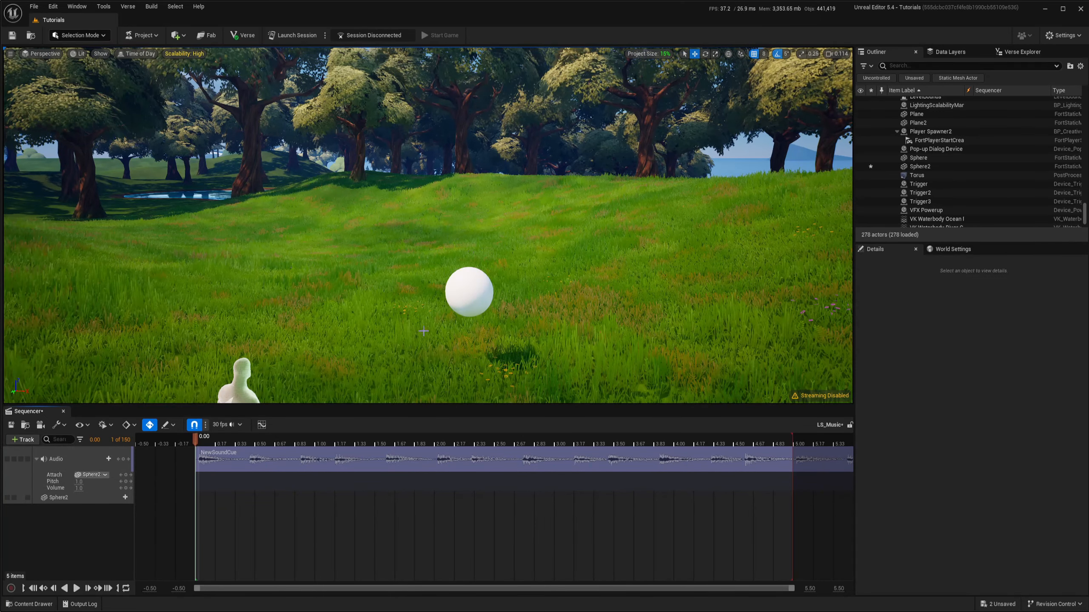
left_click(11, 424)
left_click(77, 589)
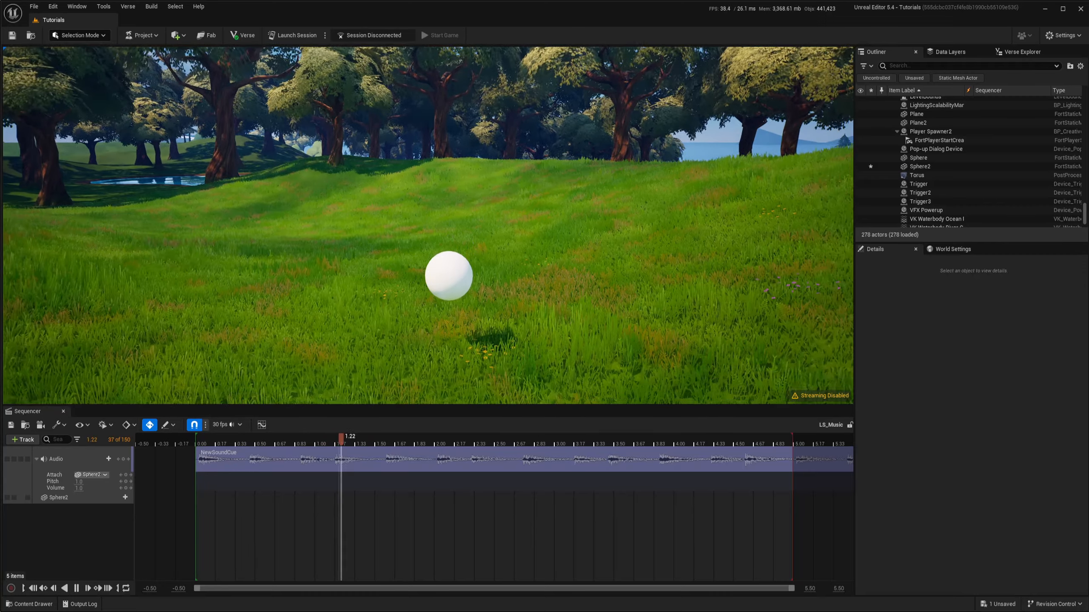
left_click(76, 589)
Extend the sequence's playback end to about 210 seconds, past the end of the music clip, and save LS_Music
left_click(59, 424)
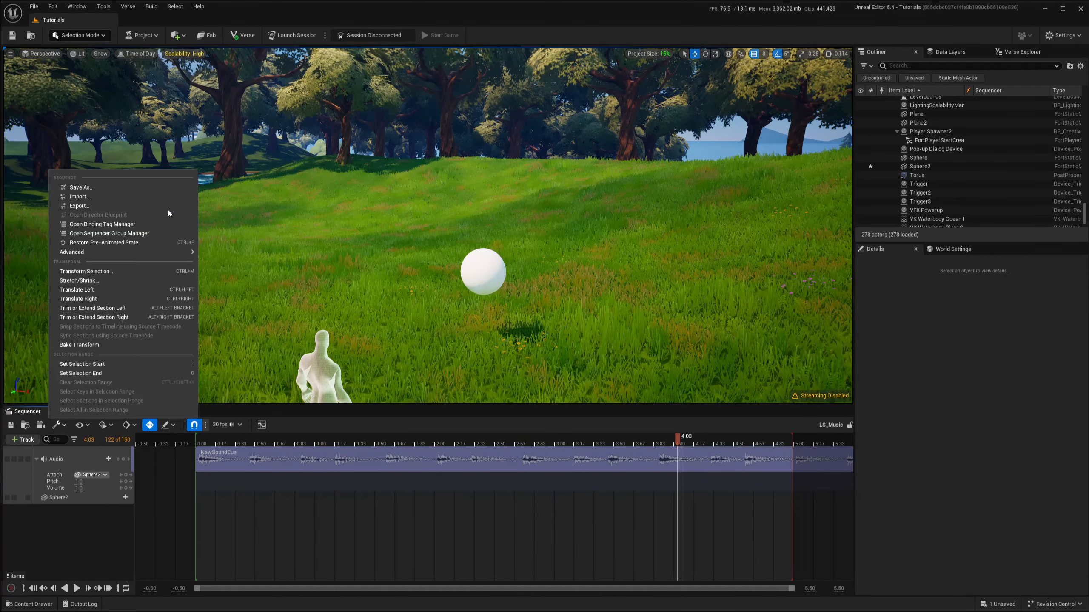
left_click(105, 425)
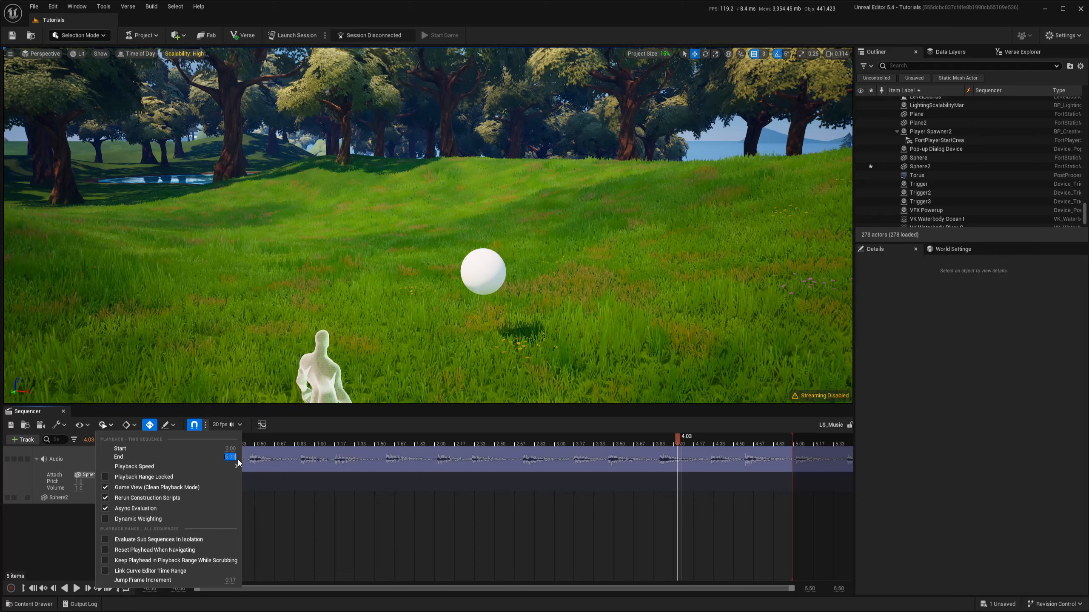
type("200")
key("Return")
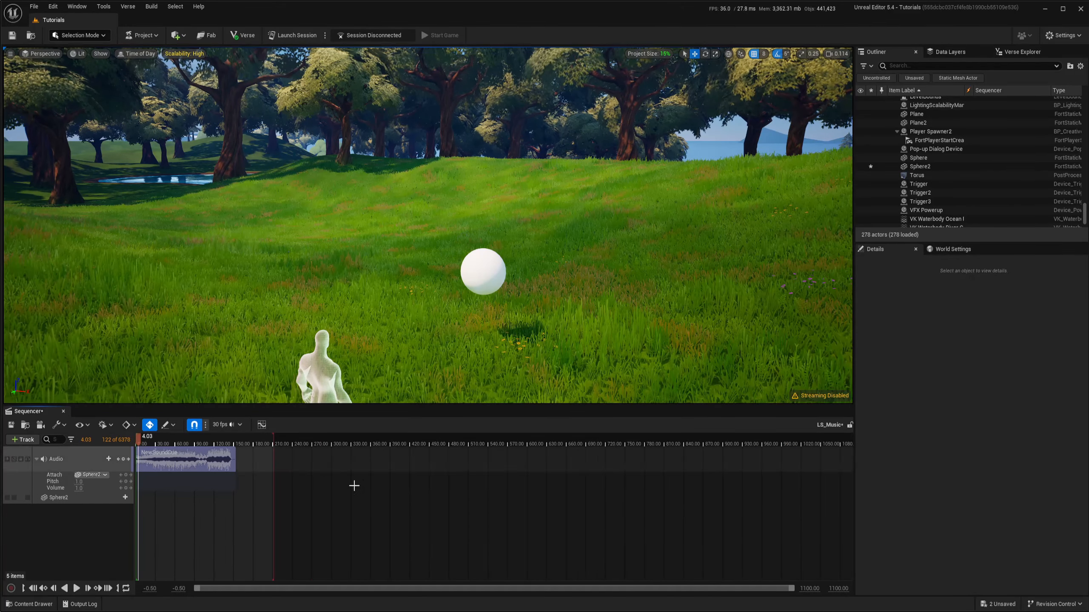
scroll(354, 486, "up", 5, "ctrl")
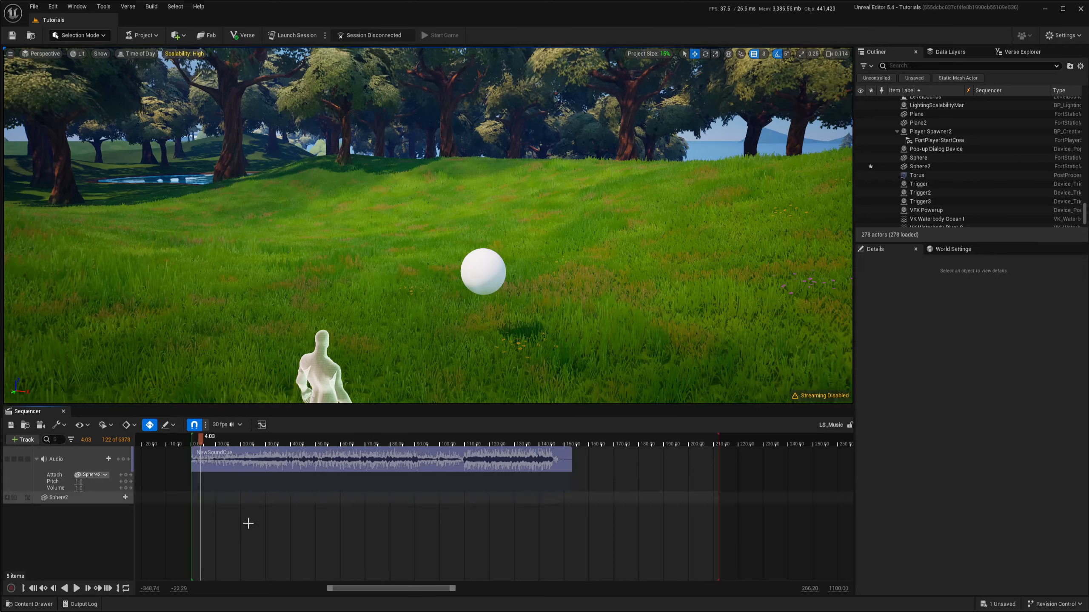
Play the LS_Music sequence to listen to the music attached to the sphere, and stop it
key("space")
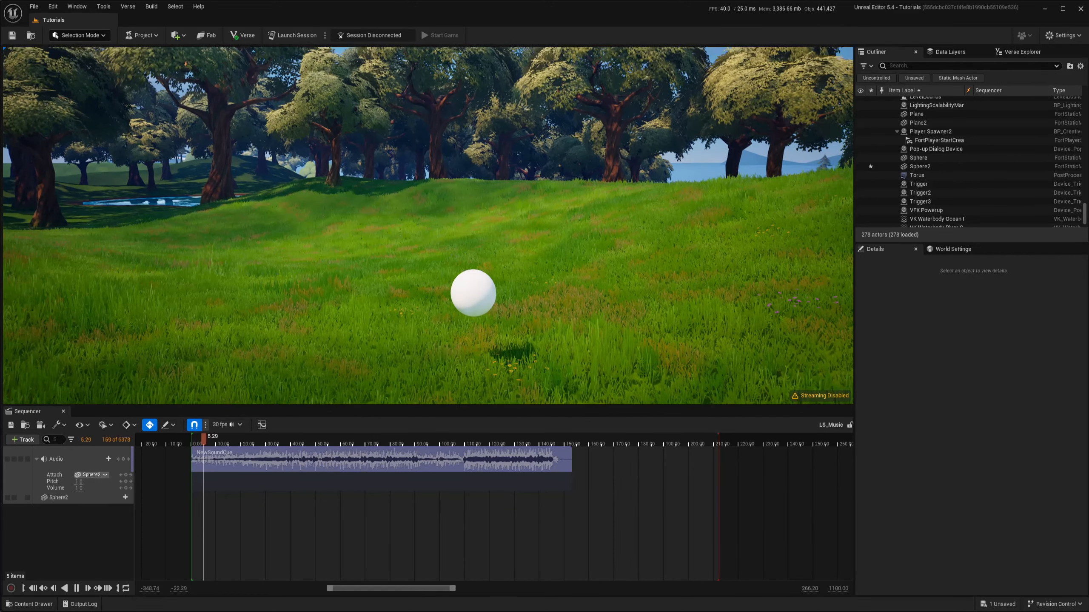
left_click(77, 588)
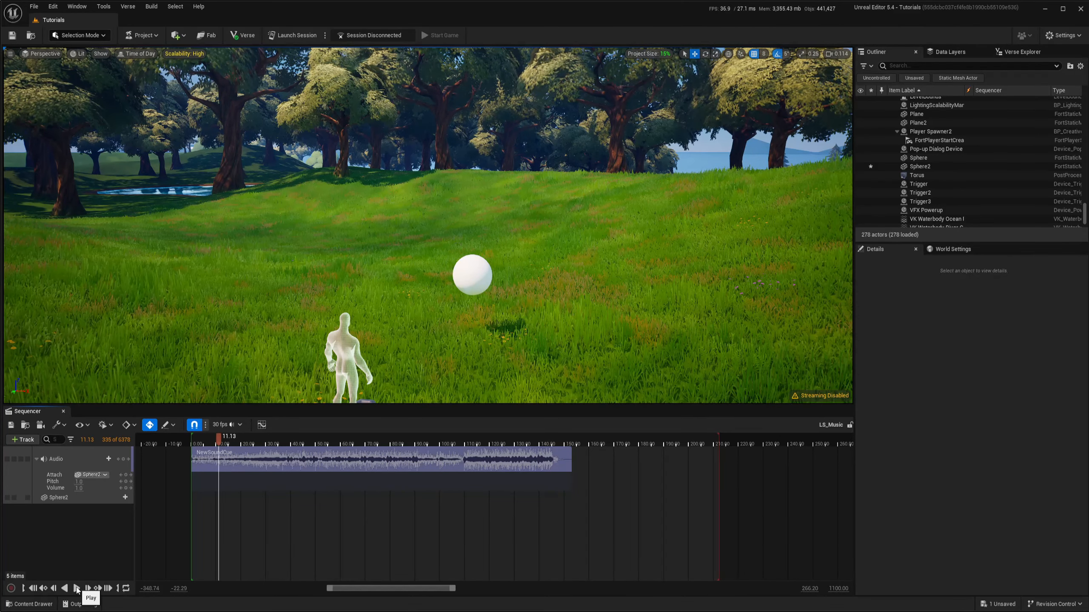
left_click(77, 589)
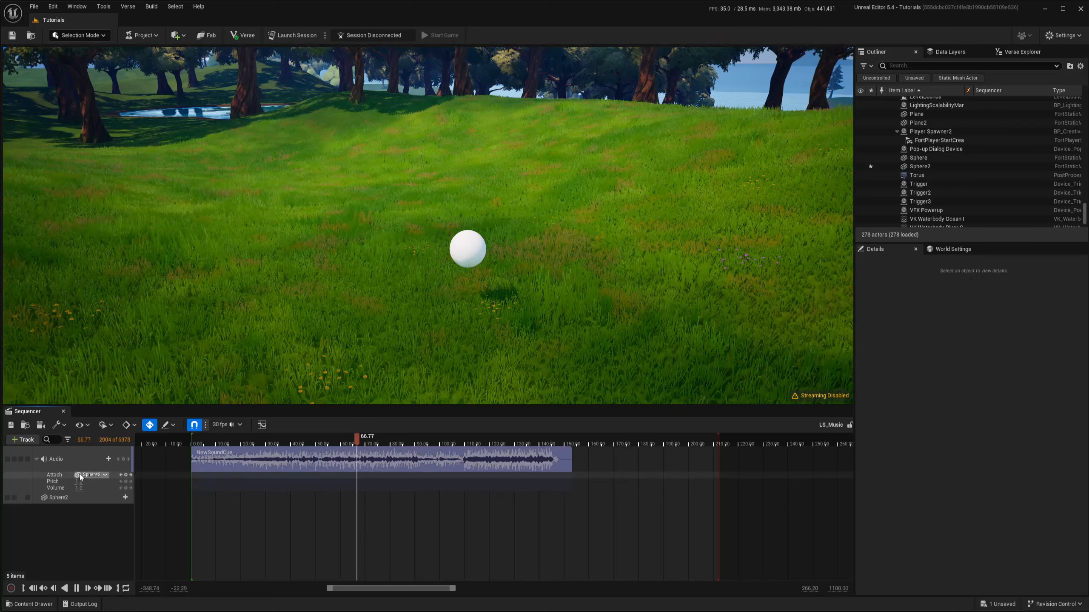
left_click(76, 589)
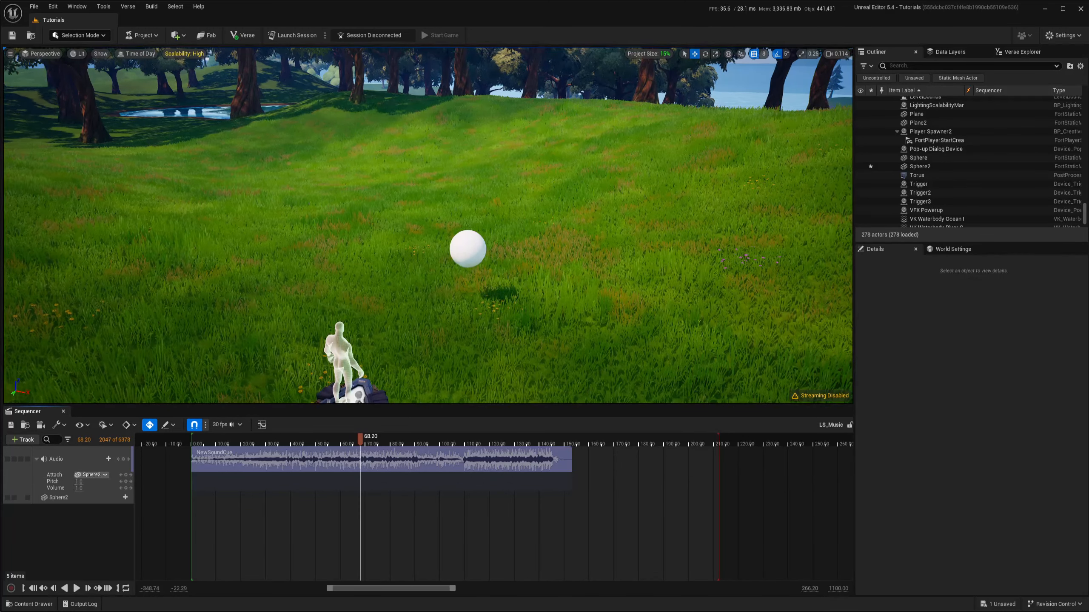
left_click(29, 605)
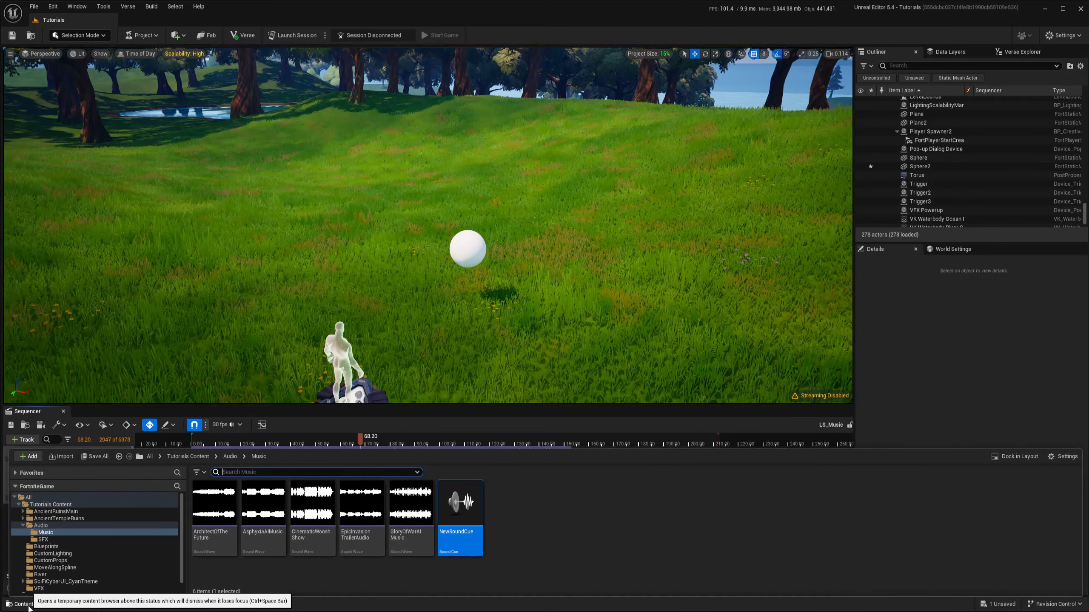
left_click(517, 543)
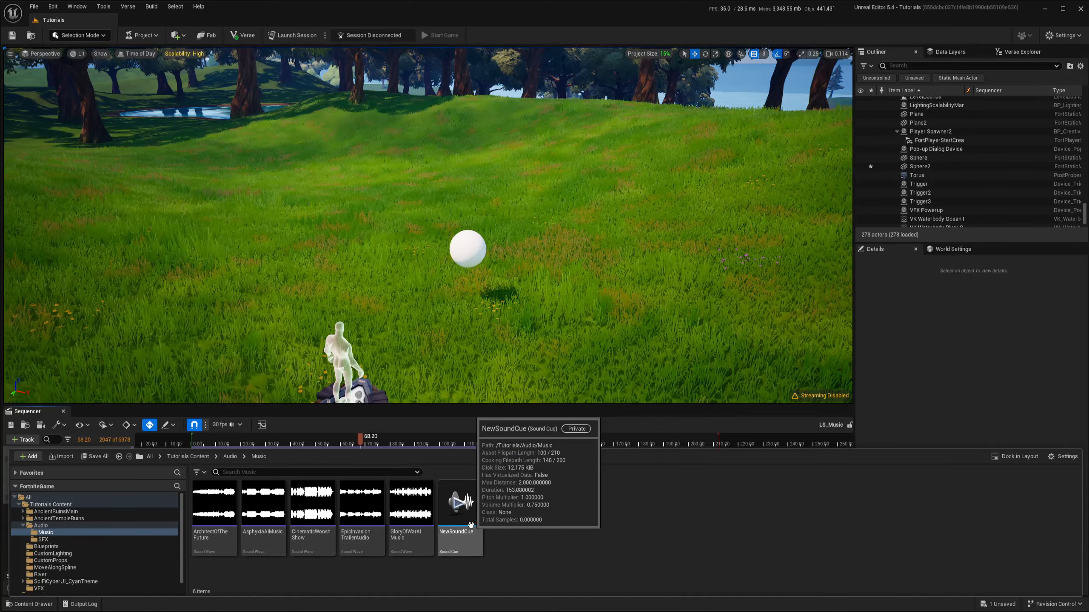
right_click_drag(372, 377, 366, 342)
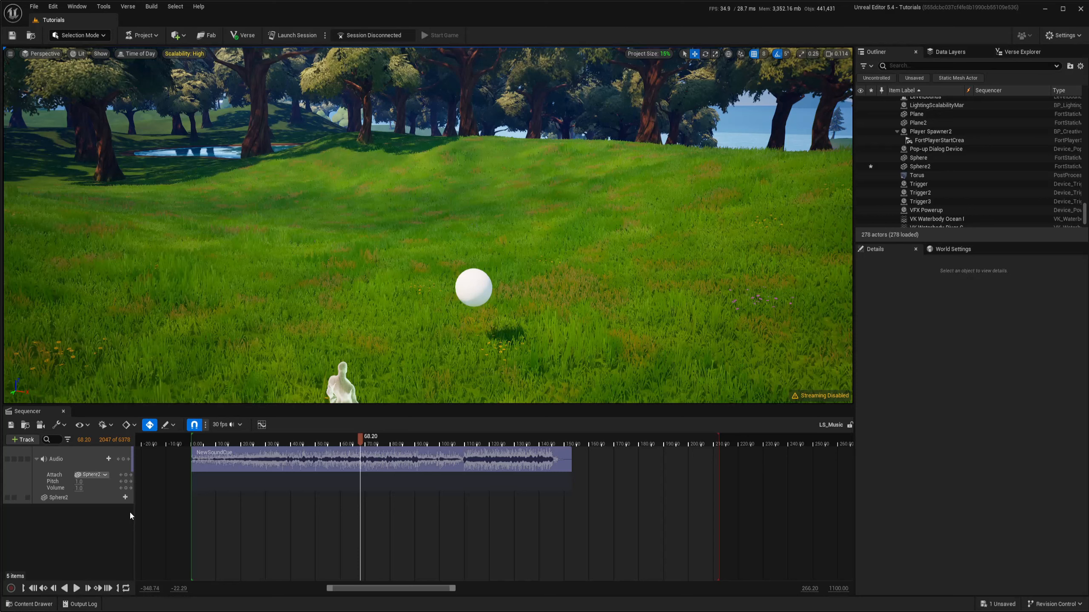
Enable Override Attenuation on the Audio track's section and create a new Sound Attenuation asset named NewSoundAttenuation in the Audio folder
right_click(60, 460)
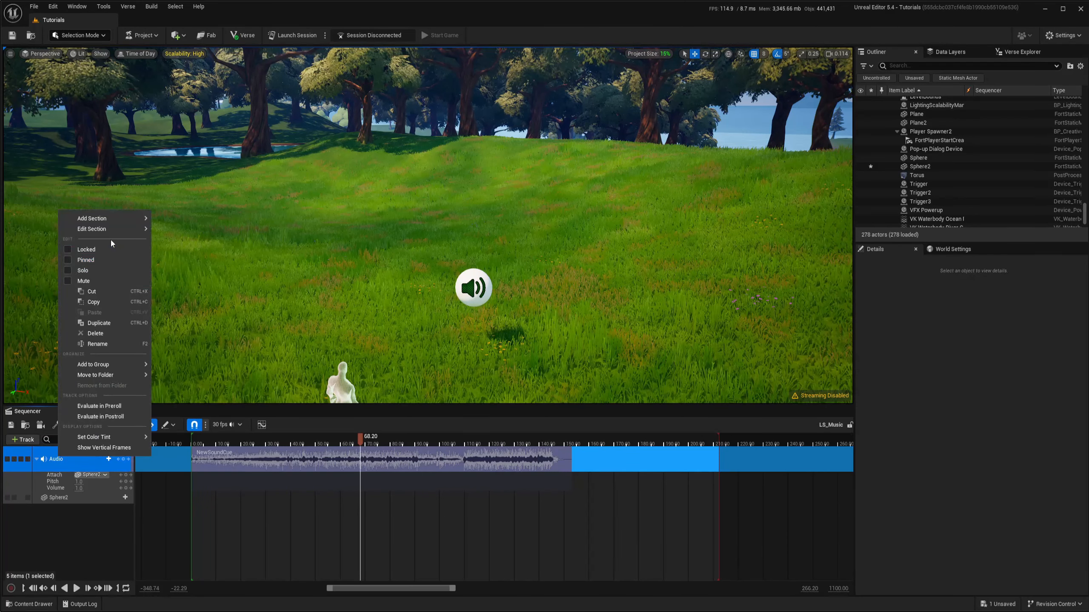
mouse_move(122, 231)
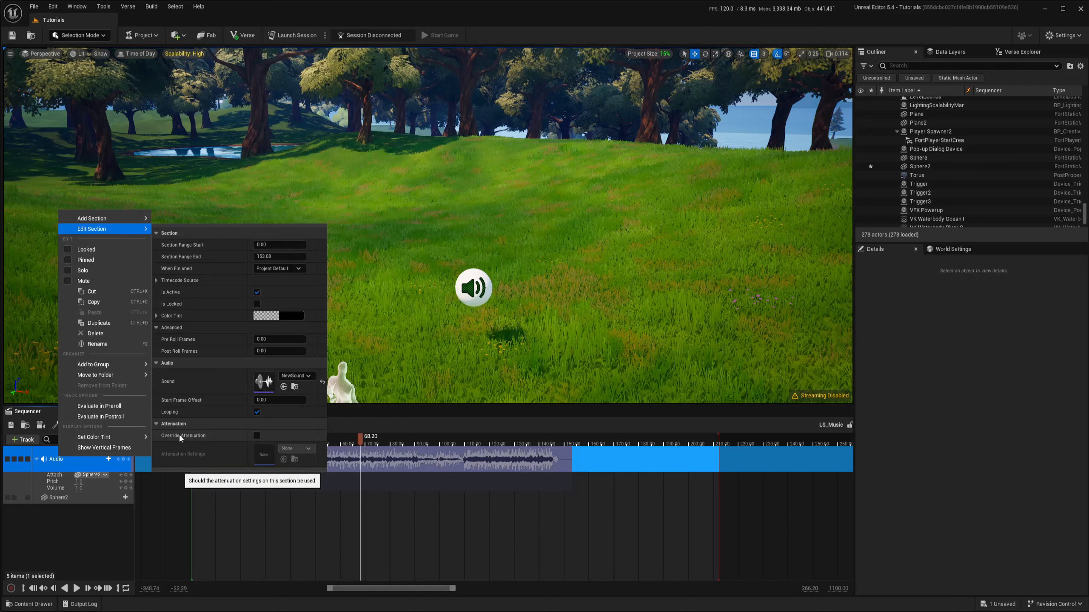
left_click(257, 437)
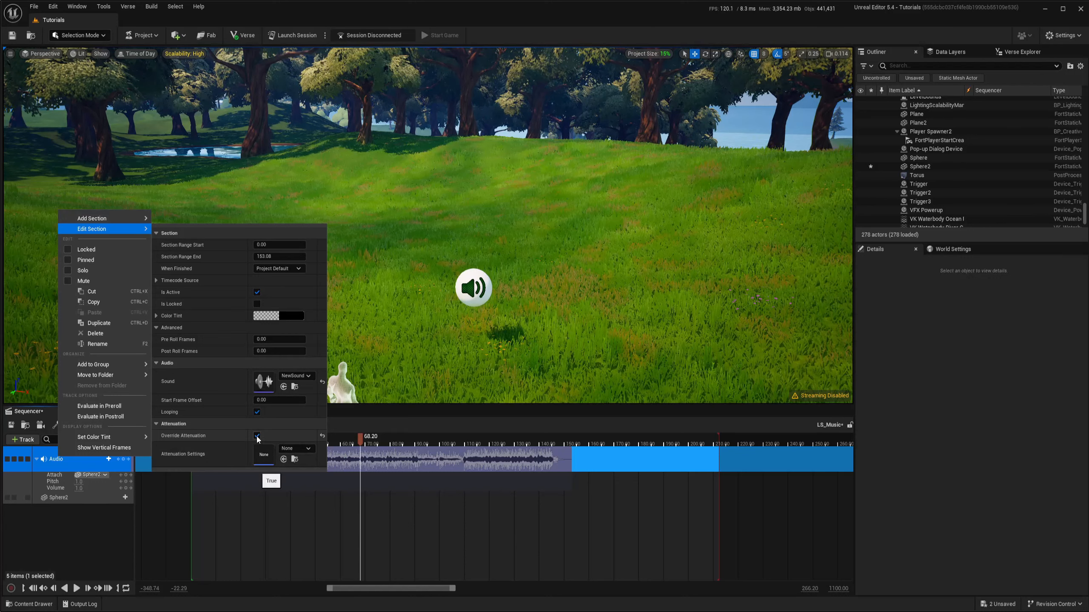
left_click(290, 449)
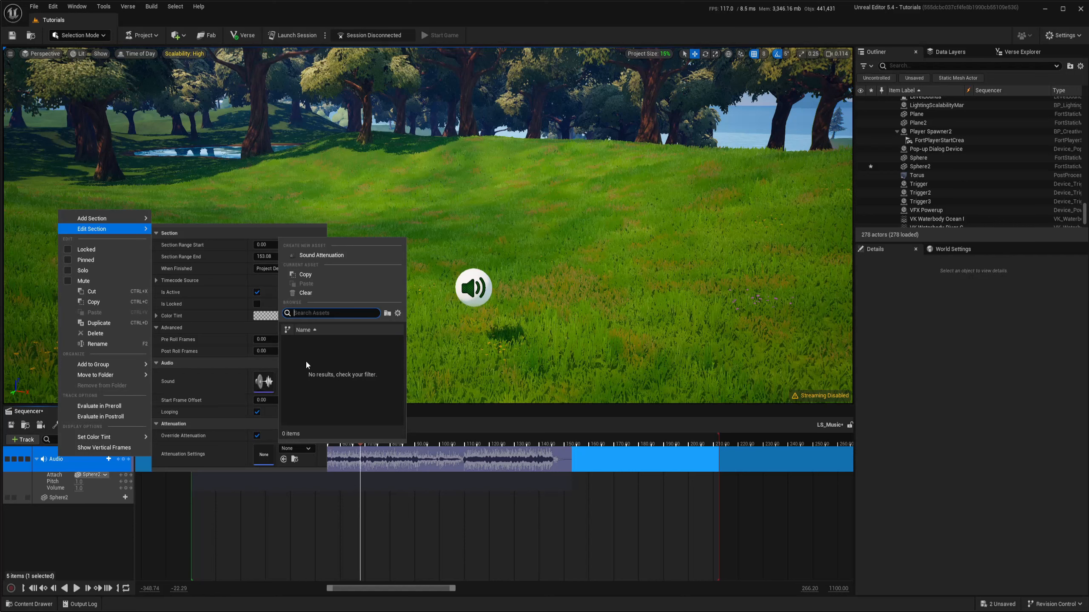
left_click(328, 256)
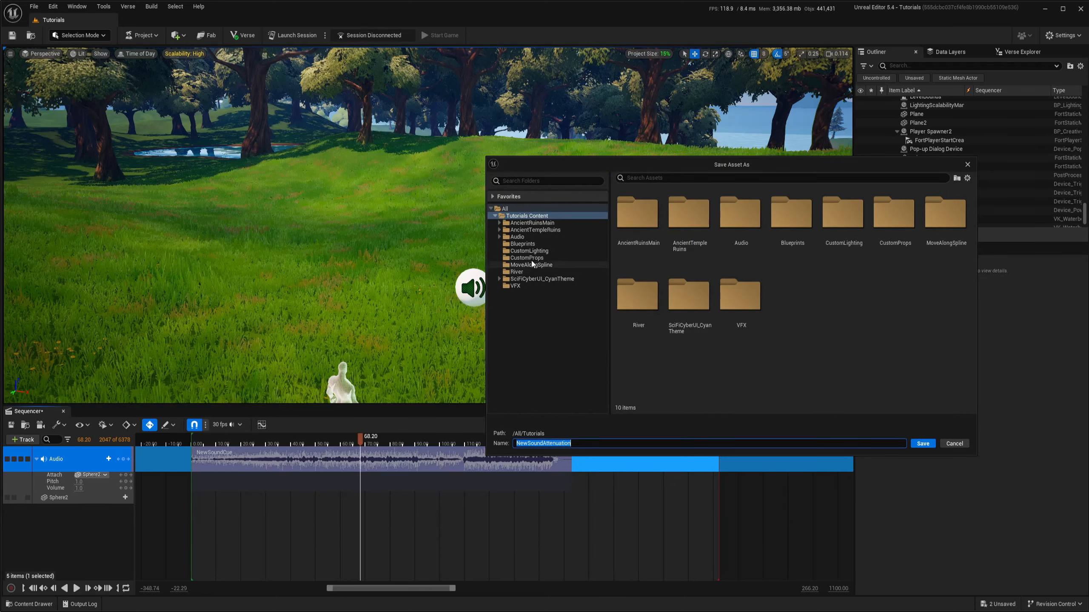
left_click(519, 237)
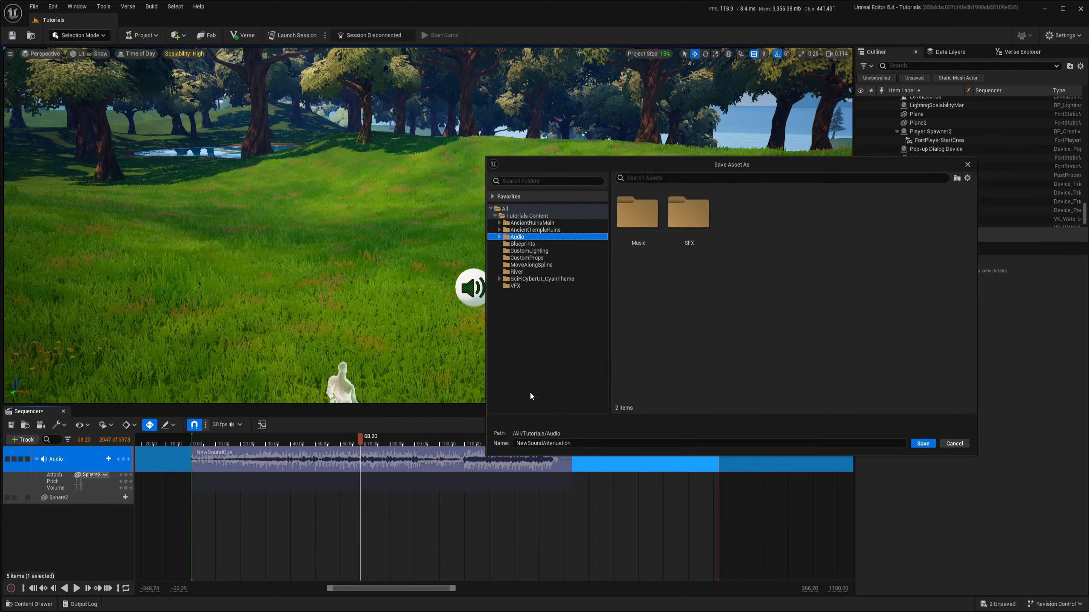
left_click(923, 443)
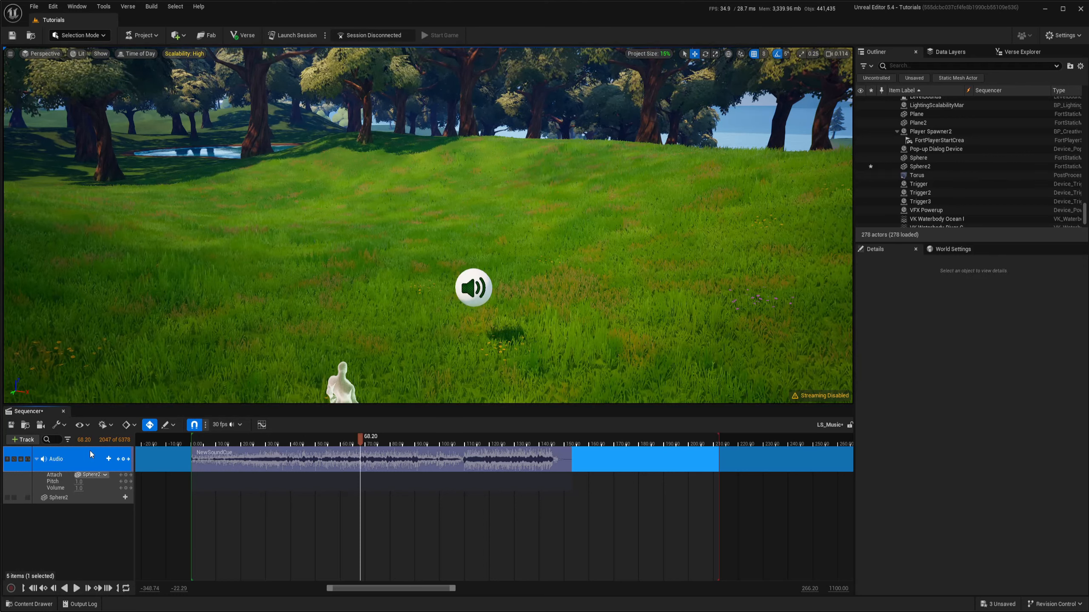
Assign NewSoundAttenuation as the Audio section's attenuation settings, and open that asset in a narrower editor window beside the level view
right_click(60, 461)
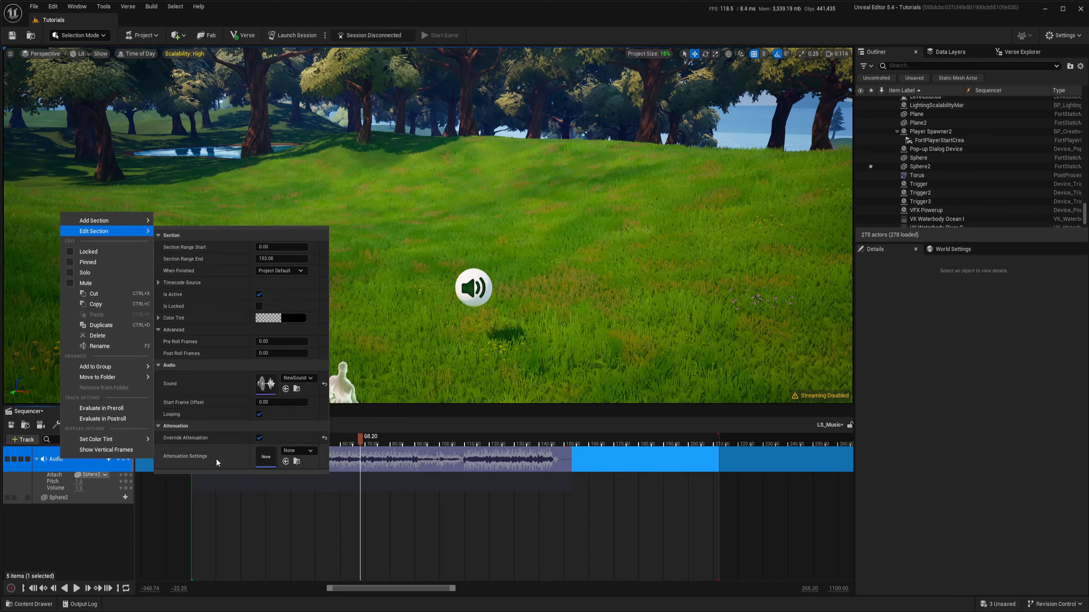
left_click(299, 451)
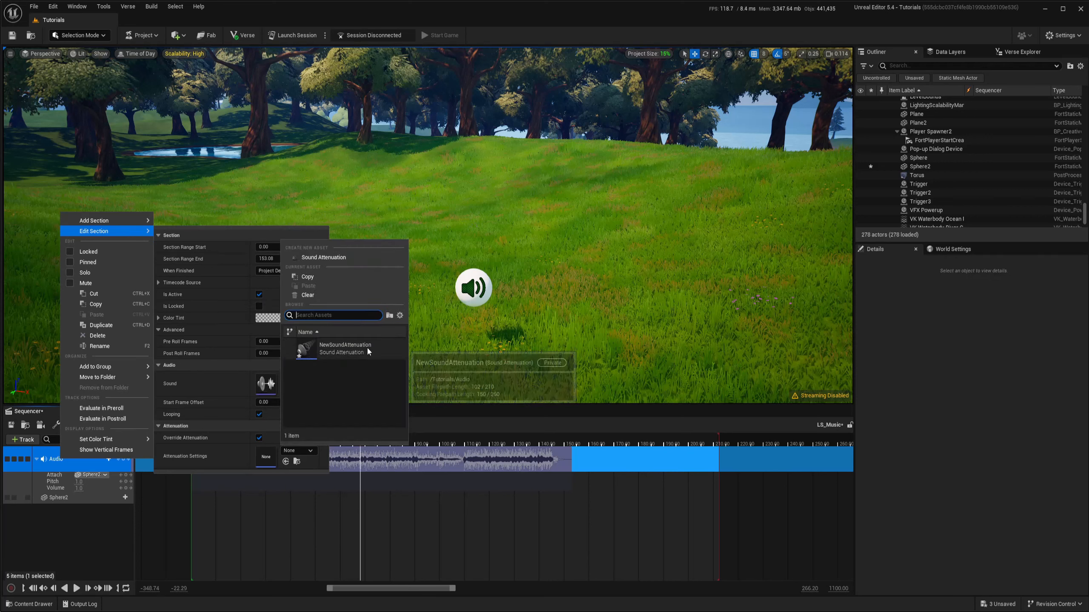
left_click(329, 352)
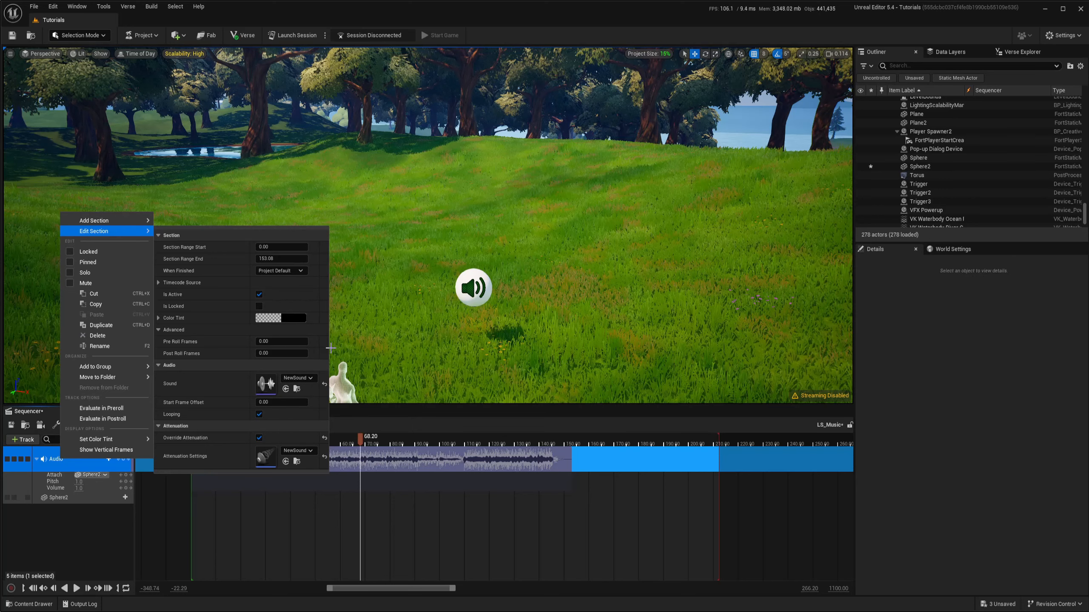
double_click(266, 456)
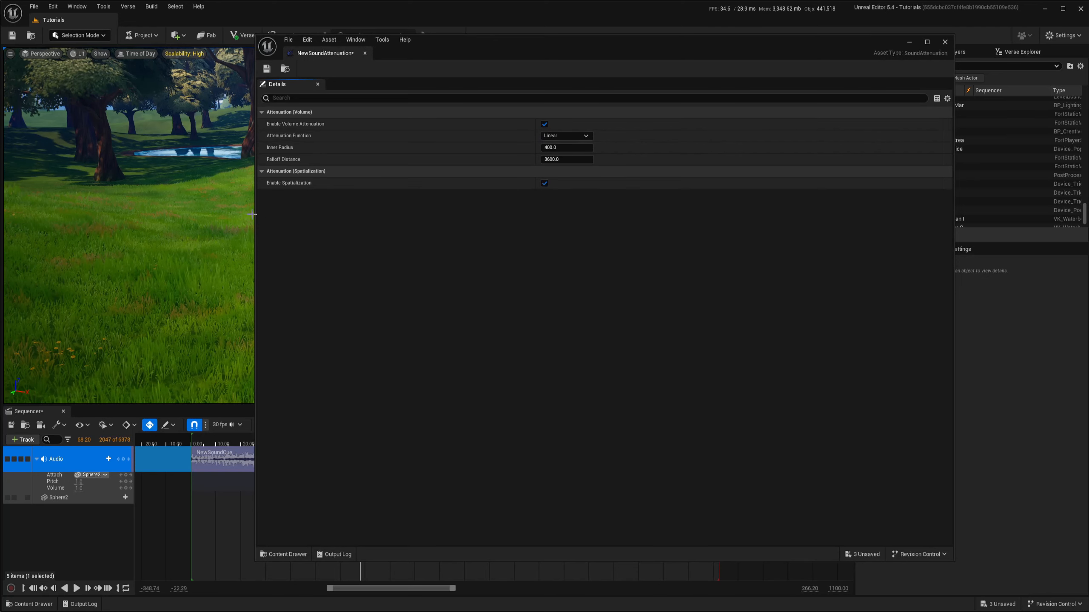
left_click_drag(256, 217, 462, 220)
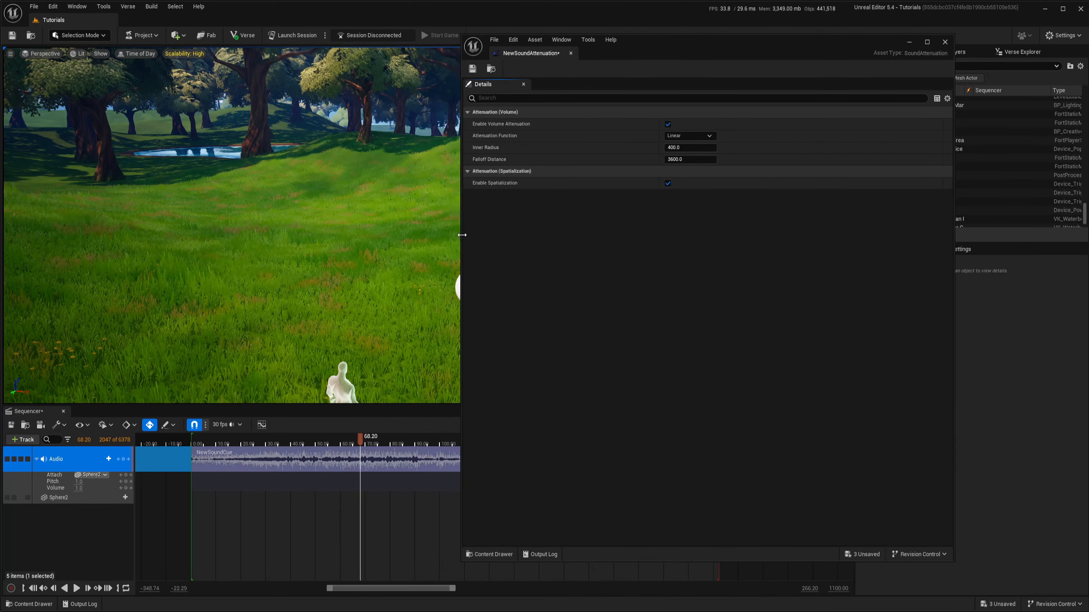